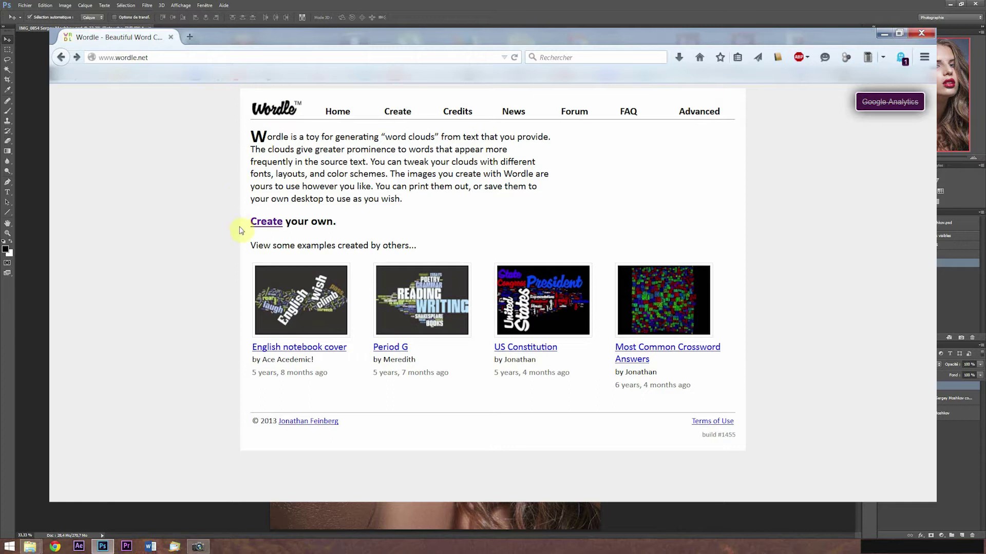
Step: Start a new Wordle creation, paste the French retouching contest text beginning "NOUVEAU : donc en plus d'un prix" and generate the word cloud
left_click(266, 222)
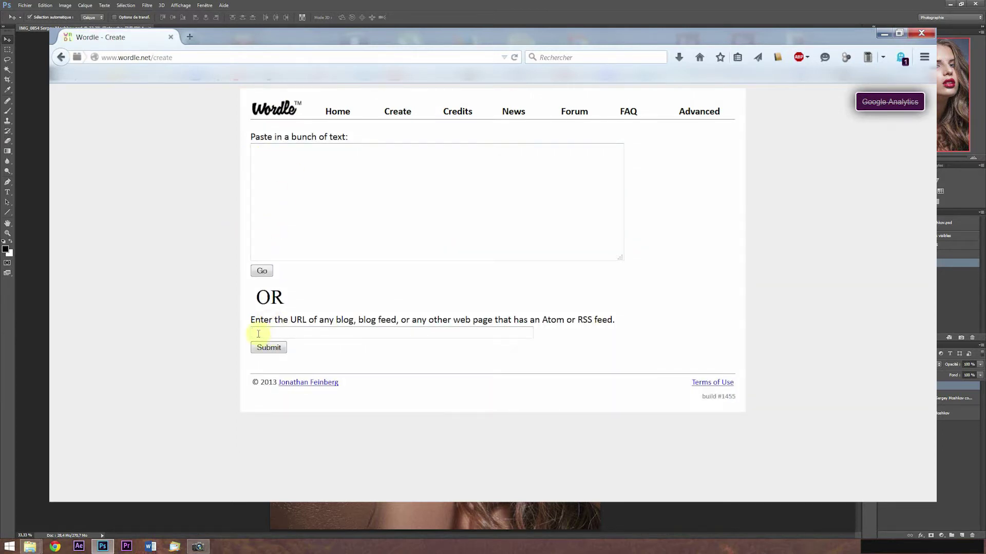
left_click(265, 154)
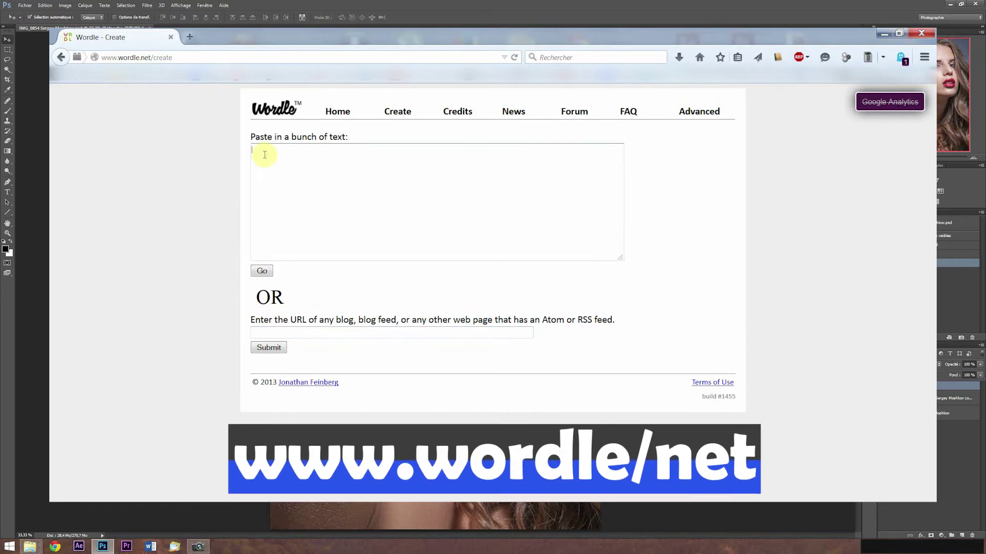
type("NOUVEAU : donc en plus d'un prix pour la meilleure retouche de chaque catégorie, un PRIX PIXUM.FR récompensera la meilleure \"retouche illustrée\", c'est à dire celle qui se rapprochera le plus d'un tutoriel (avec des images ou une vidéo). Votre tutoriel sera mis en ligne dans le blog du site http://blog.pixum.fr/ (avec un lien sur votre propre site). Remarque : si votre retouche est trop technique (ou trop longue) pour être expliquée, alors je vous propose de fournir des images à des moments clés et de fournir des liens vers des tutoriels existants pour certaines opérations comme par exemple l'opération de détourage ou la retouche beauté. Si vous ne désirez pas participer au Prix Pixum (et ne pas être mis en ligne dans leur blog), merci de le mentionner dans la description de l'image avec la mention [HORS PRIX TUTO].")
left_click(261, 271)
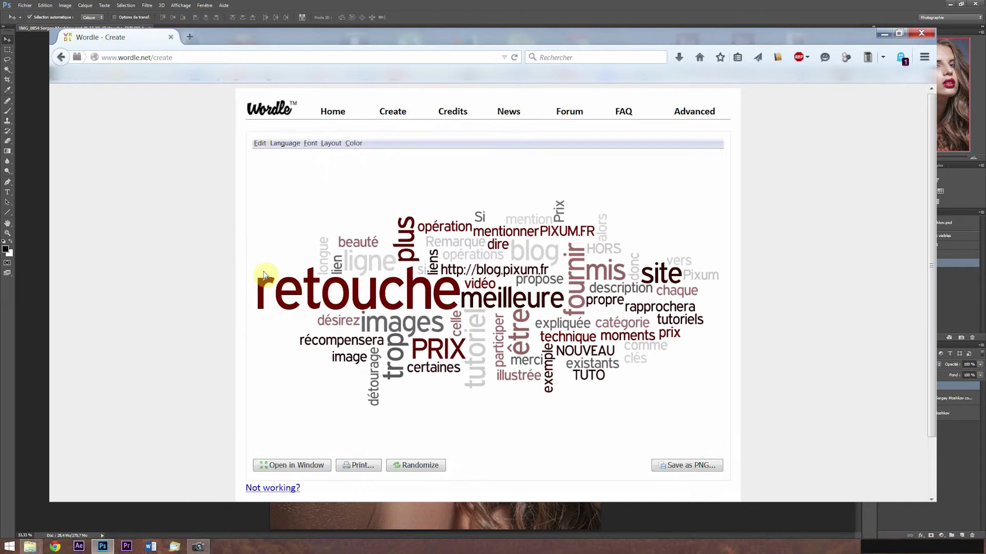
Step: Randomize the word cloud's font, colours and layout several times to try different looks
left_click(420, 466)
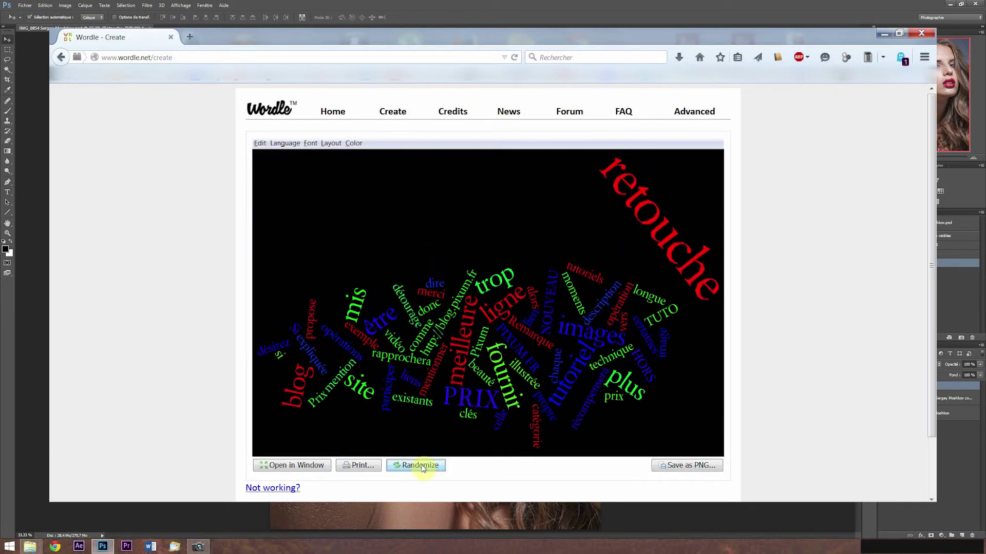
left_click(422, 467)
left_click(422, 467)
left_click(422, 467)
left_click(422, 467)
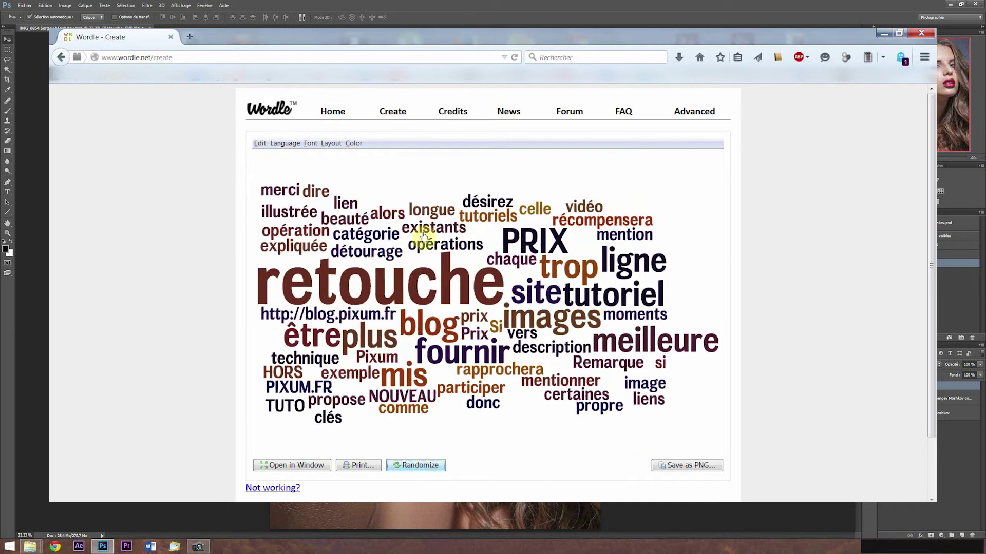
Step: Apply the Firenze colour palette and the Owned font to the word cloud
left_click(353, 144)
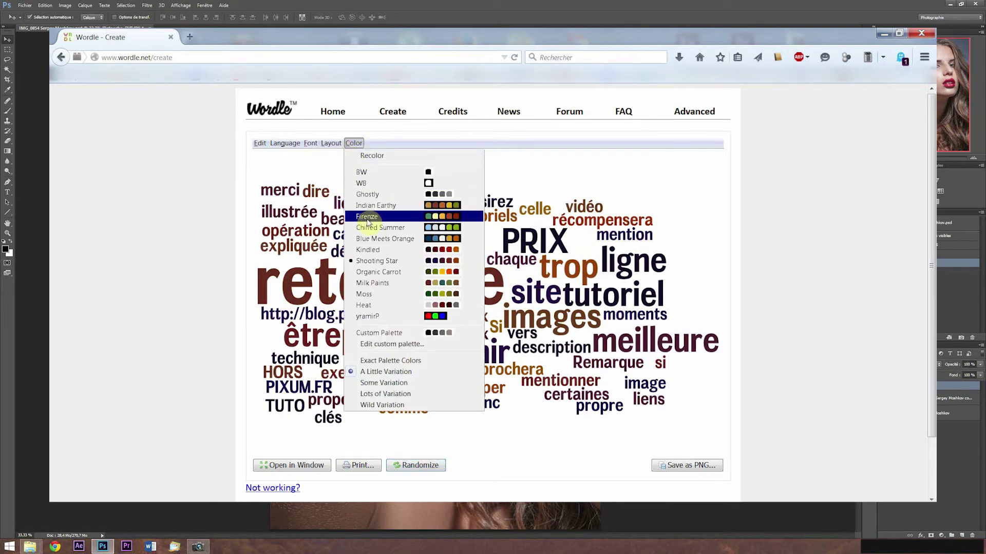
left_click(366, 221)
left_click(314, 145)
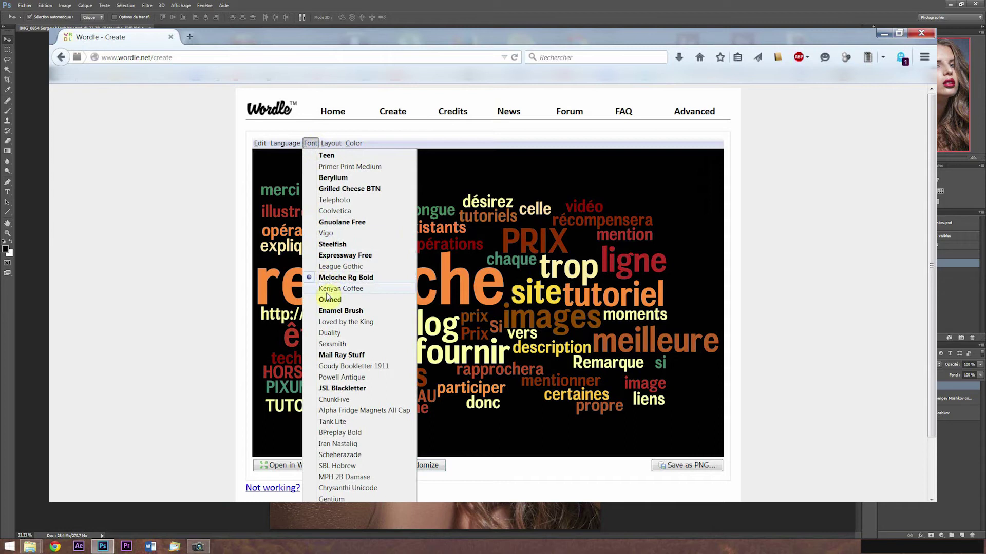
left_click(326, 299)
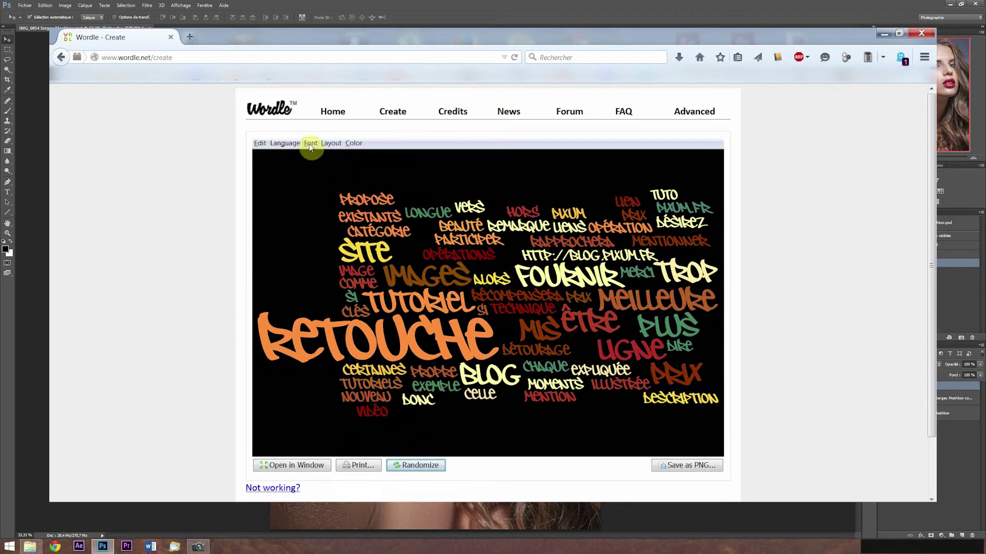
Step: Try the Rounder Edges and Straighter Edges layouts on the word cloud and set its font to Teen
left_click(328, 145)
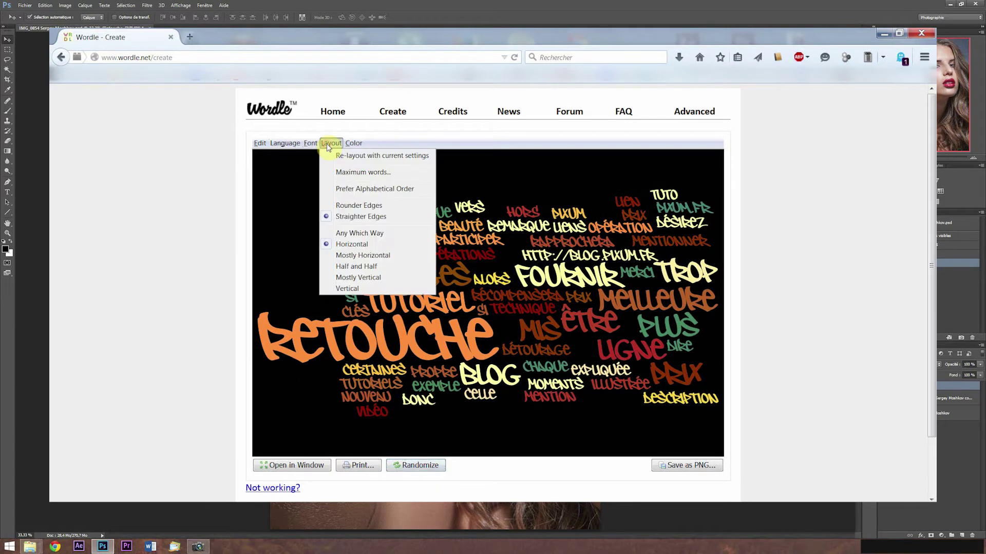
left_click(344, 206)
left_click(331, 143)
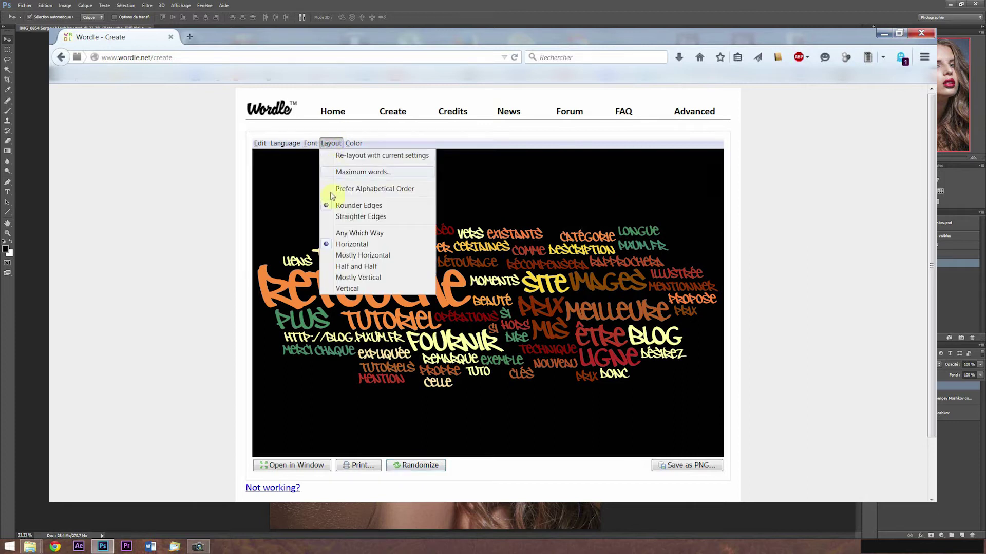
left_click(323, 216)
left_click(310, 144)
left_click(325, 158)
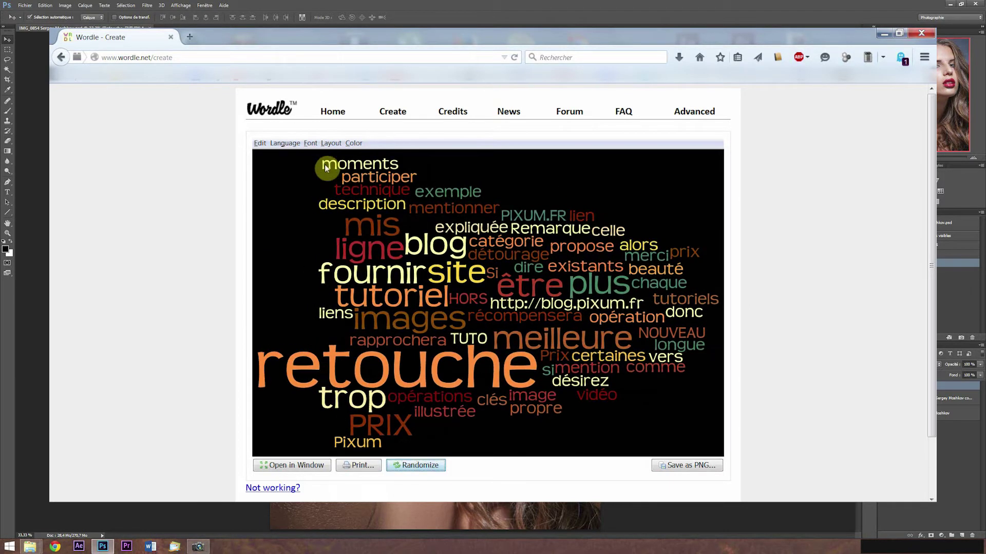
Step: Randomize the word cloud until it has horizontal words on white, and save it as wordle 7.png
left_click(424, 467)
left_click(424, 467)
left_click(424, 467)
left_click(424, 468)
left_click(425, 467)
left_click(425, 468)
left_click(425, 467)
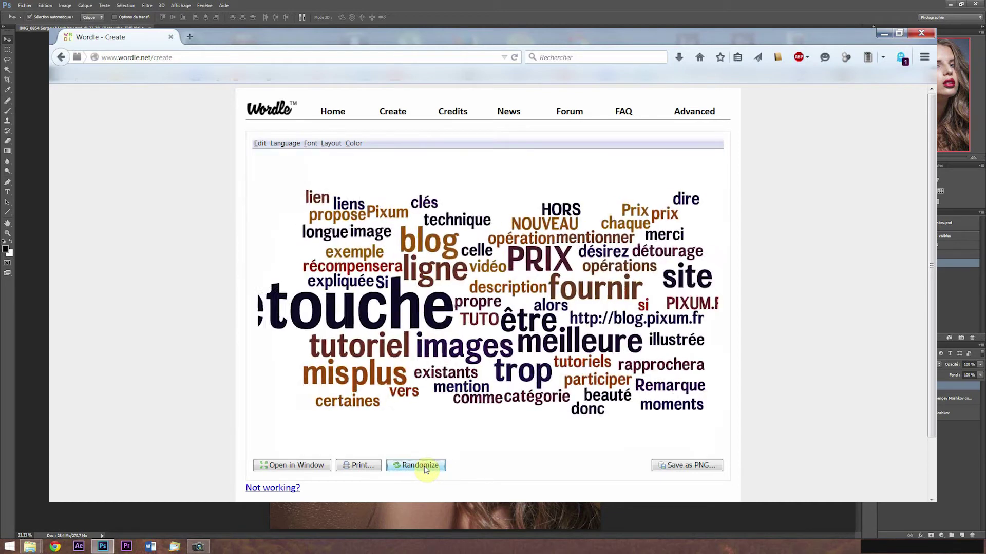
left_click(694, 467)
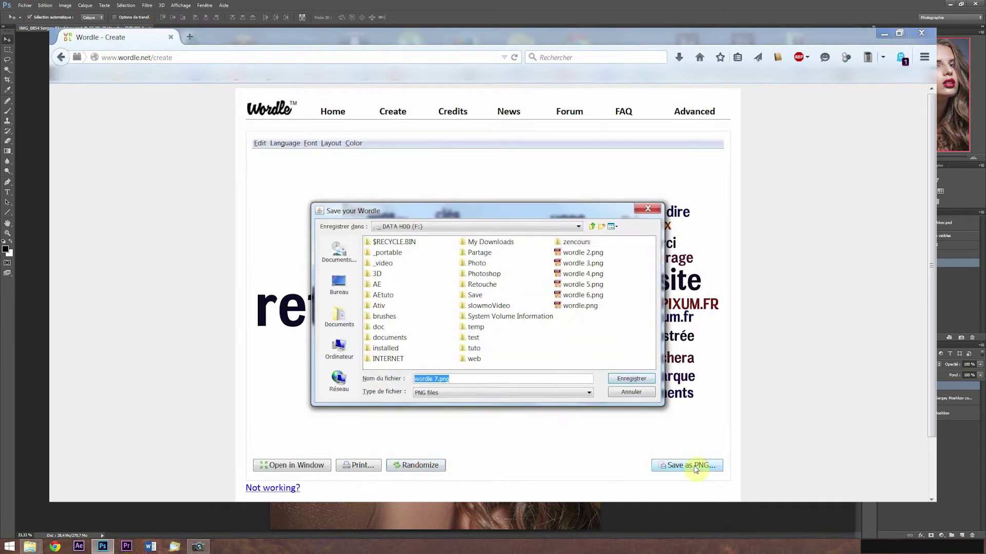
left_click(631, 379)
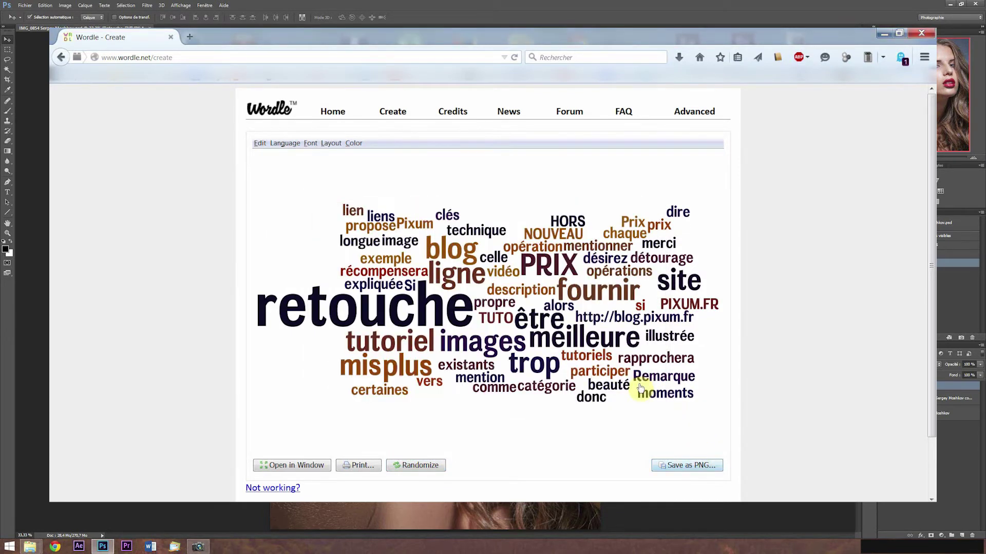
Step: Randomize the word cloud until it has mostly vertical words on white, and save it as a PNG image
left_click(425, 465)
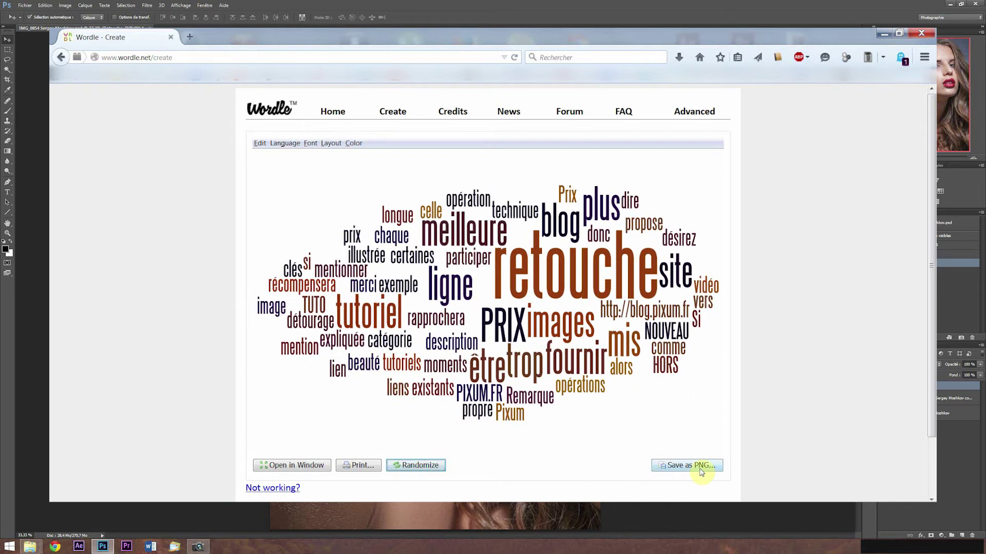
left_click(416, 465)
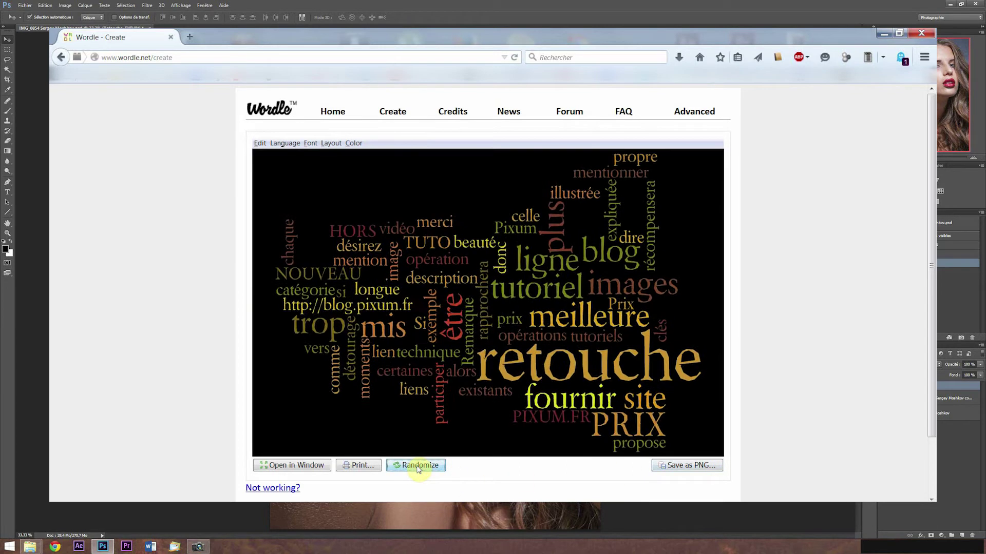
left_click(418, 466)
left_click(418, 465)
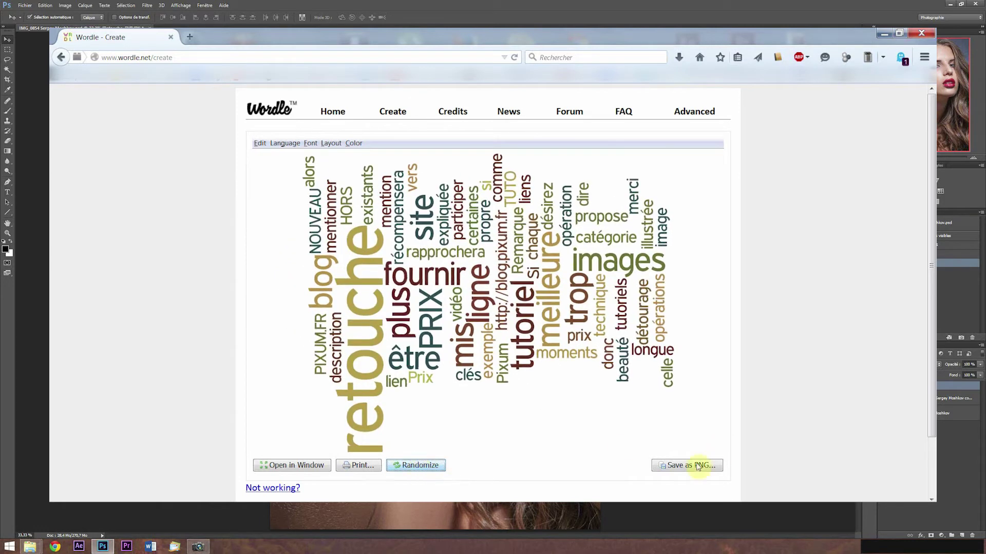
left_click(697, 466)
left_click(634, 380)
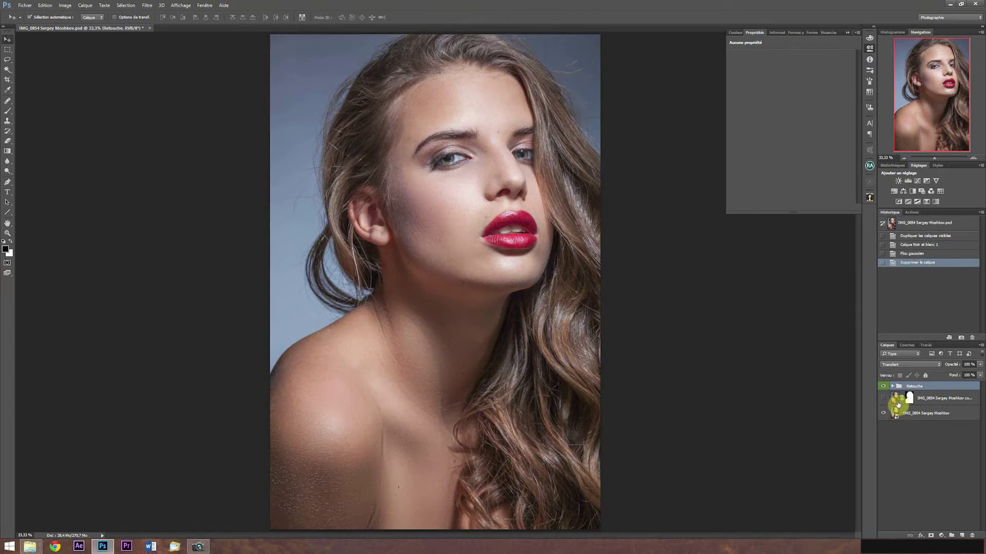
Step: In the Photoshop portrait document, stamp all visible layers into a new layer and desaturate it
key("ctrl+shift+alt+e")
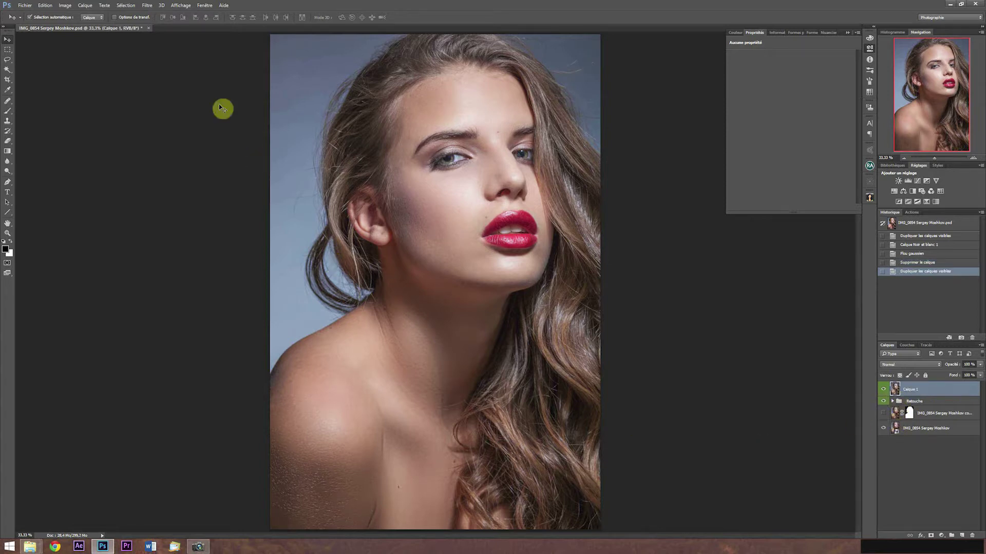
left_click(66, 5)
mouse_move(74, 30)
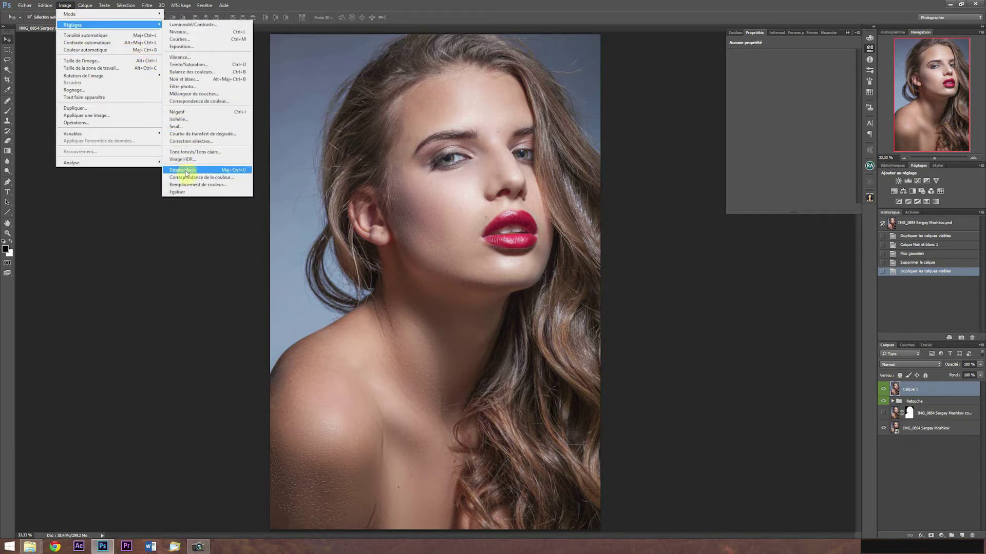
left_click(185, 171)
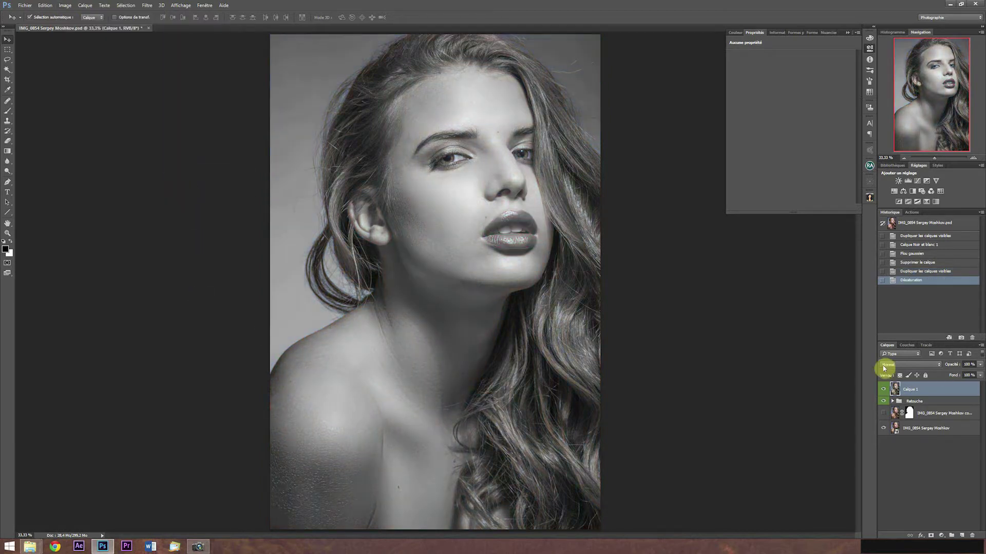
Step: Apply a Gaussian Blur to the desaturated layer, strong enough to soften the facial details
left_click(148, 6)
mouse_move(152, 113)
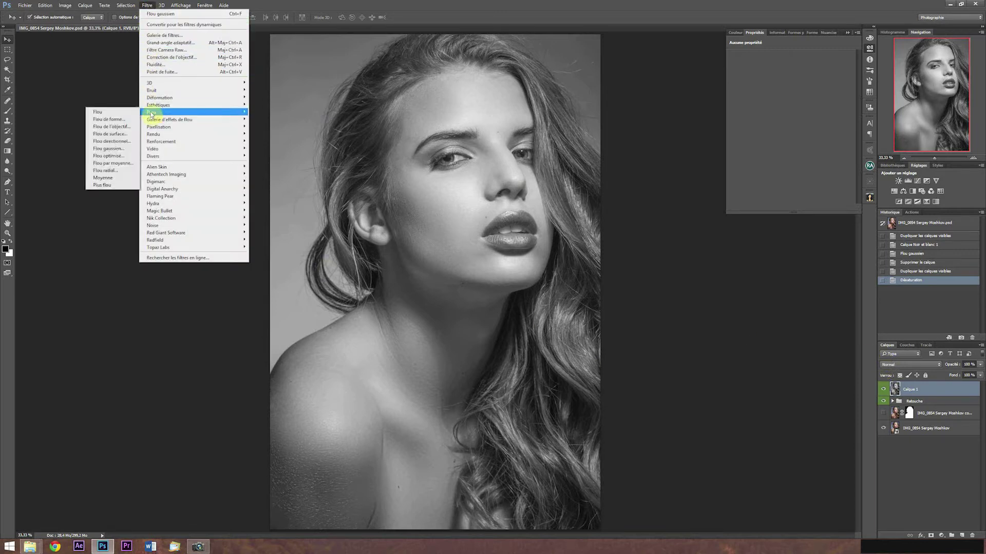
left_click(114, 149)
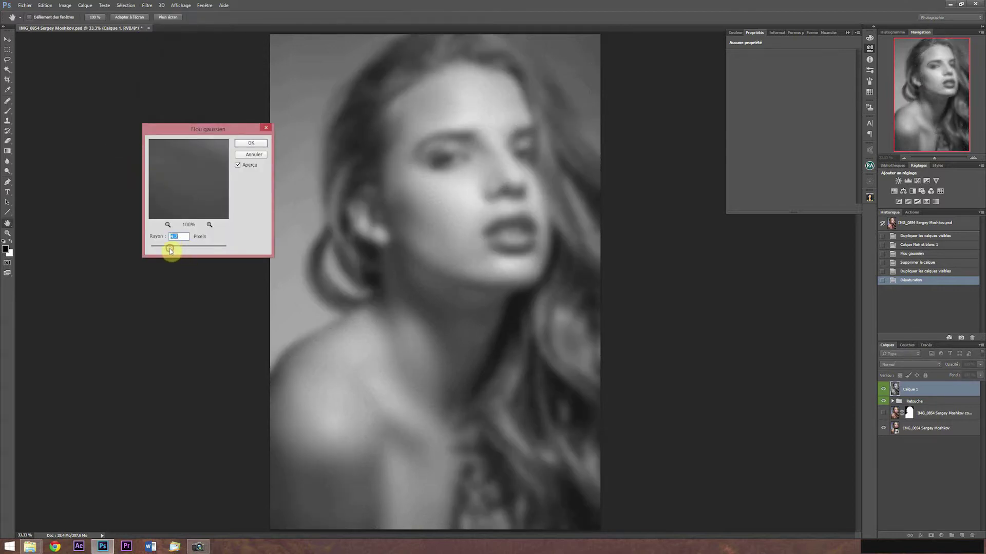
left_click(170, 251)
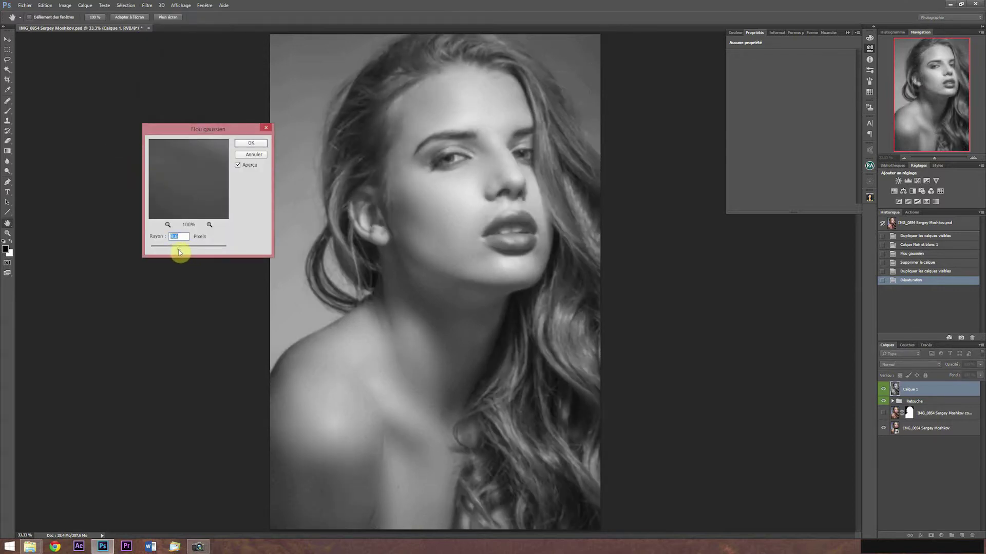
left_click_drag(182, 252, 185, 252)
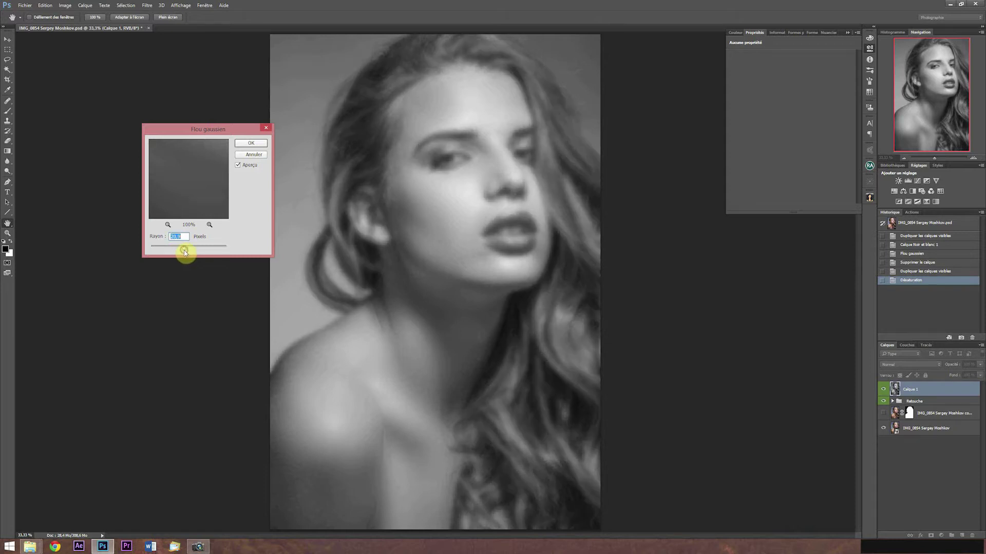
left_click(250, 144)
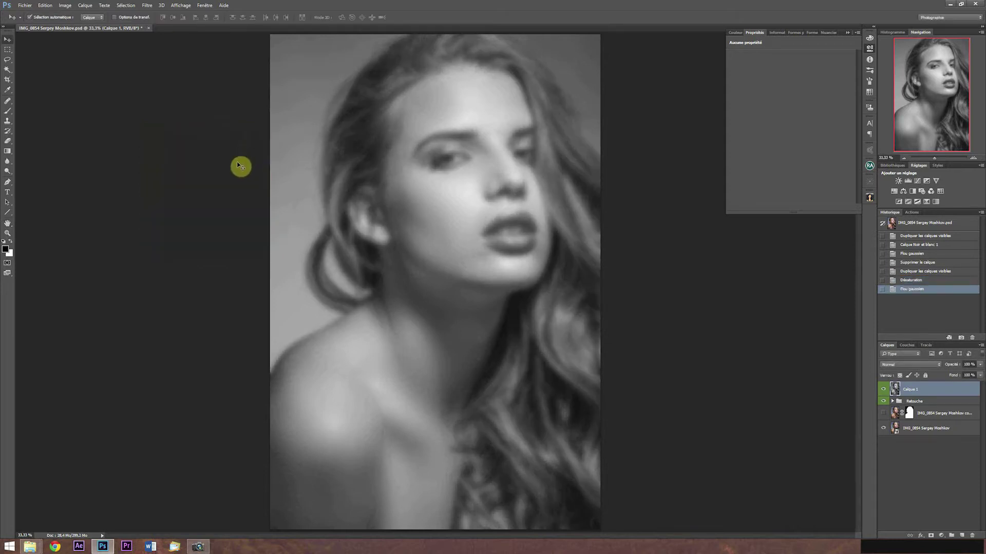
Step: Save the document as map.psd with its layers, and delete the blurred black-and-white layer
left_click(29, 7)
left_click(32, 91)
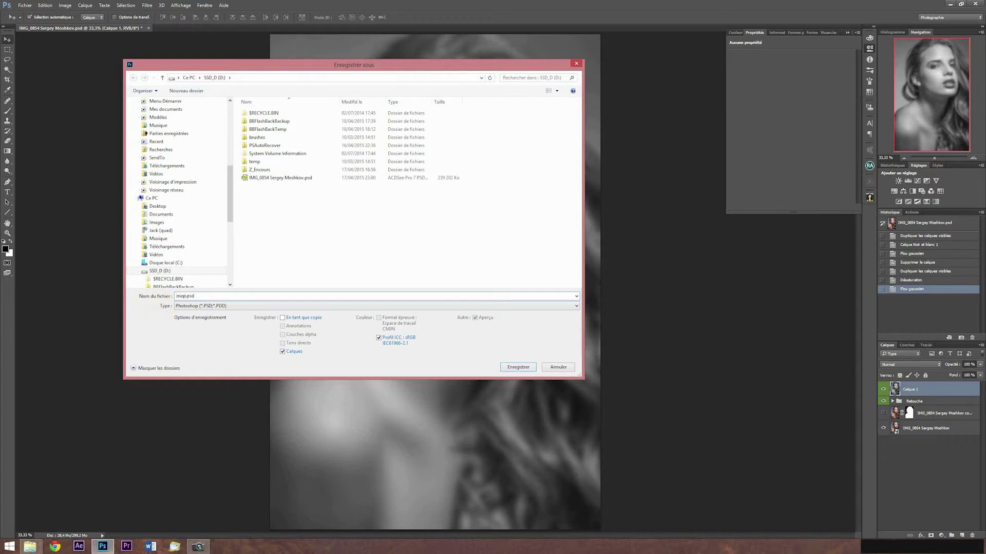
key("Return")
left_click_drag(937, 389, 971, 537)
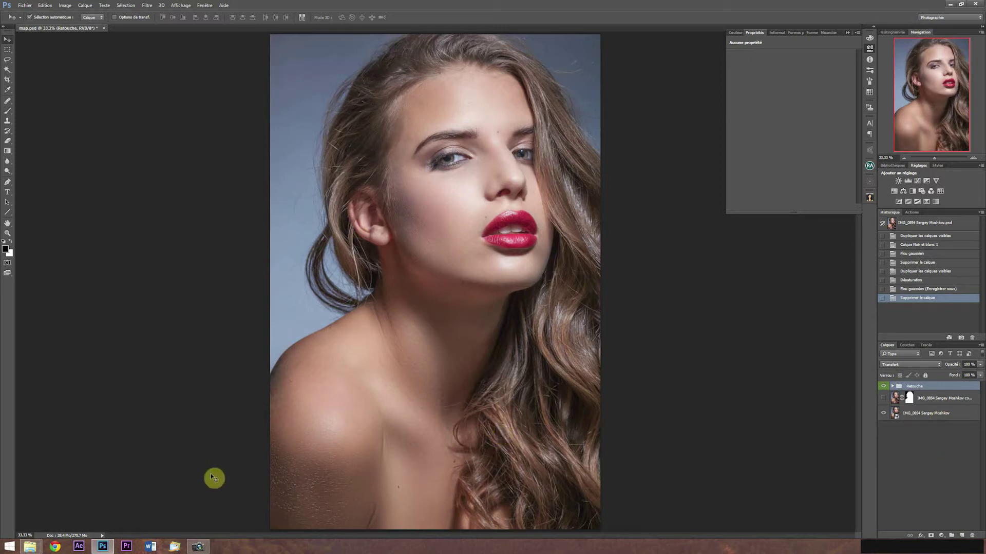
Step: Switch to ACDSee, pick wordle 8.png and place it into the portrait document in Photoshop
left_click(198, 545)
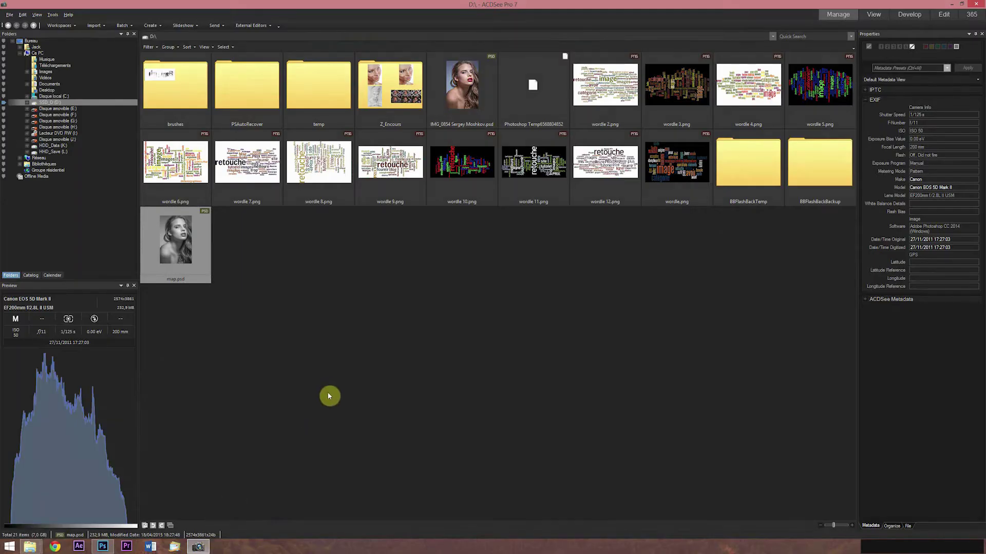
left_click(319, 169)
left_click(103, 546)
left_click_drag(102, 546, 379, 330)
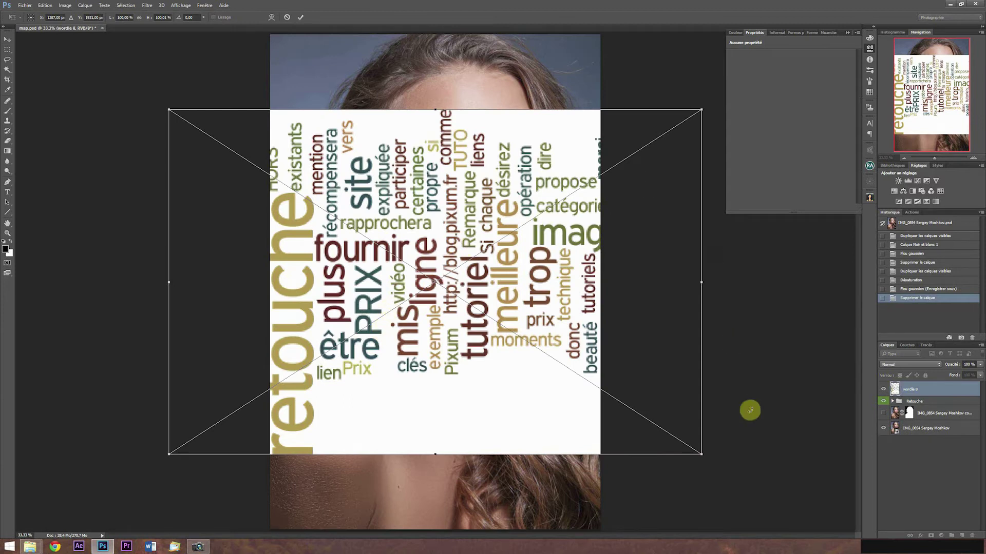
Step: Rotate the placed word cloud 90° and lower its layer opacity so the portrait shows through
left_click_drag(742, 457, 323, 494)
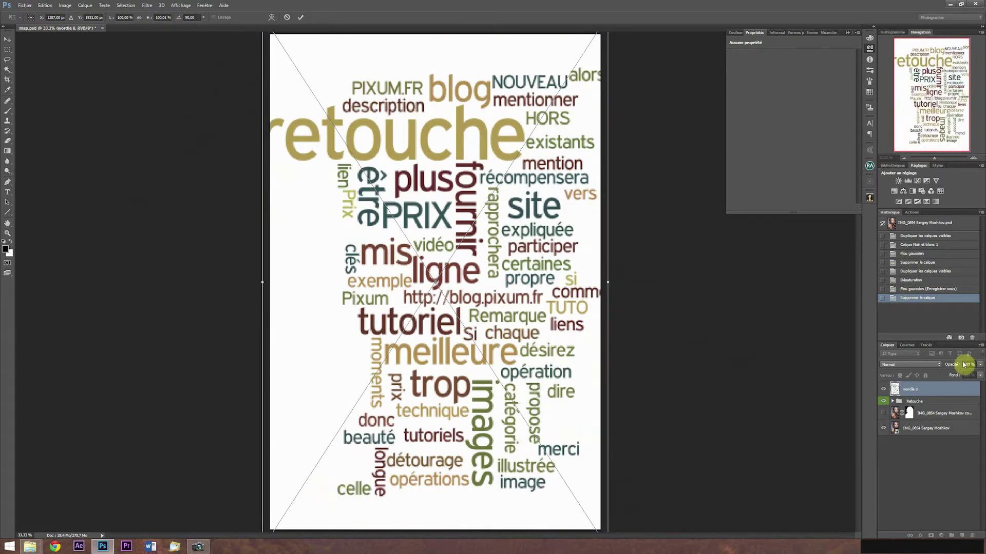
left_click_drag(953, 365, 936, 365)
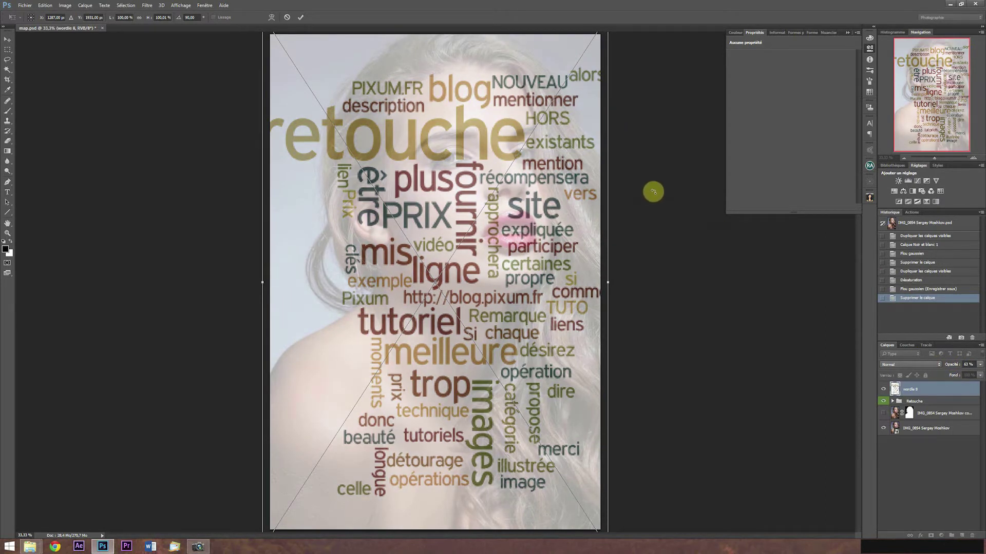
Step: Scale the placed word cloud to about 73%, position it over the woman's face and commit the placement
left_click(656, 200, "alt")
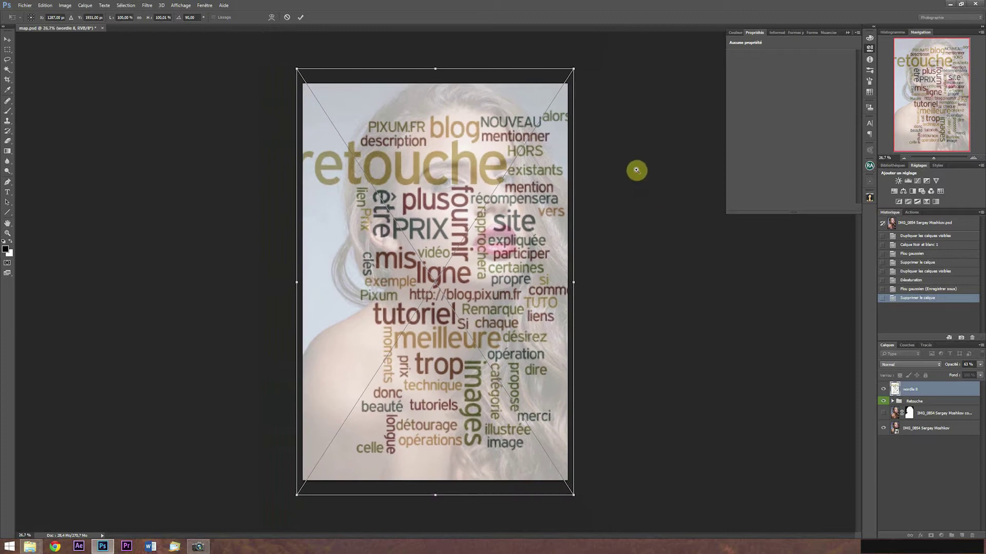
left_click_drag(573, 71, 499, 183)
left_click_drag(435, 321, 480, 207)
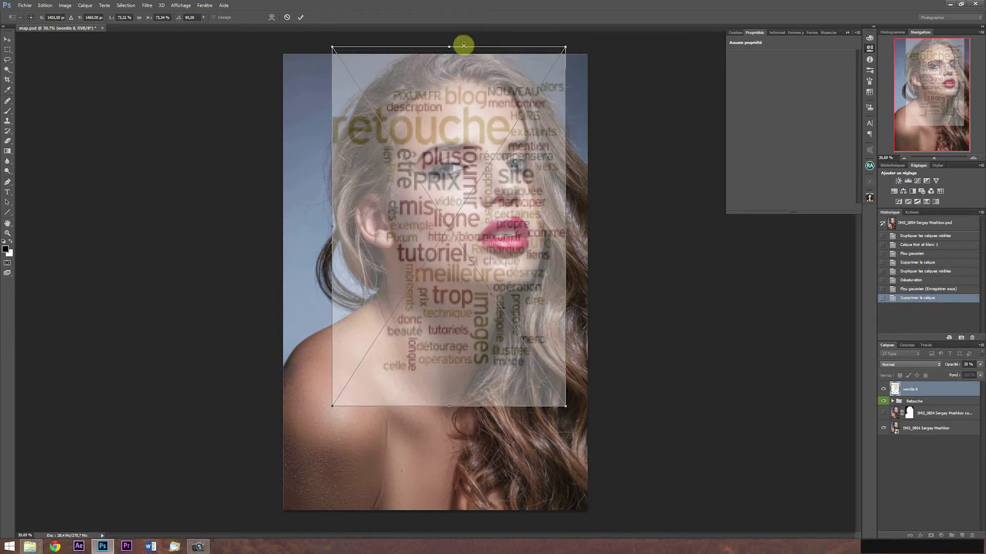
left_click(301, 17)
Step: Set the word cloud layer's opacity to 100%
left_click(966, 364)
type("100")
key("Return")
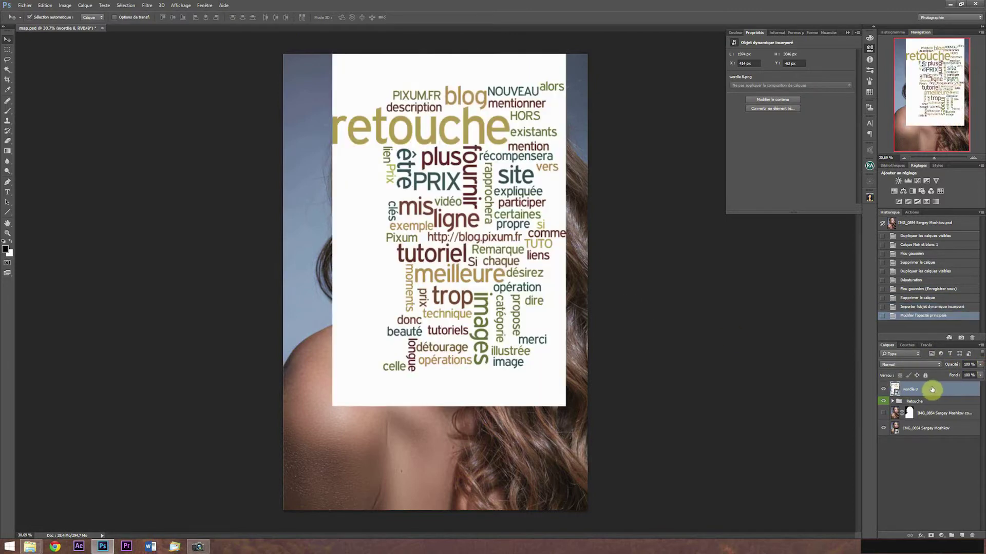
Step: Rasterize the word cloud layer and select all its white background with a non-contiguous Magic Wand selection
right_click(933, 392)
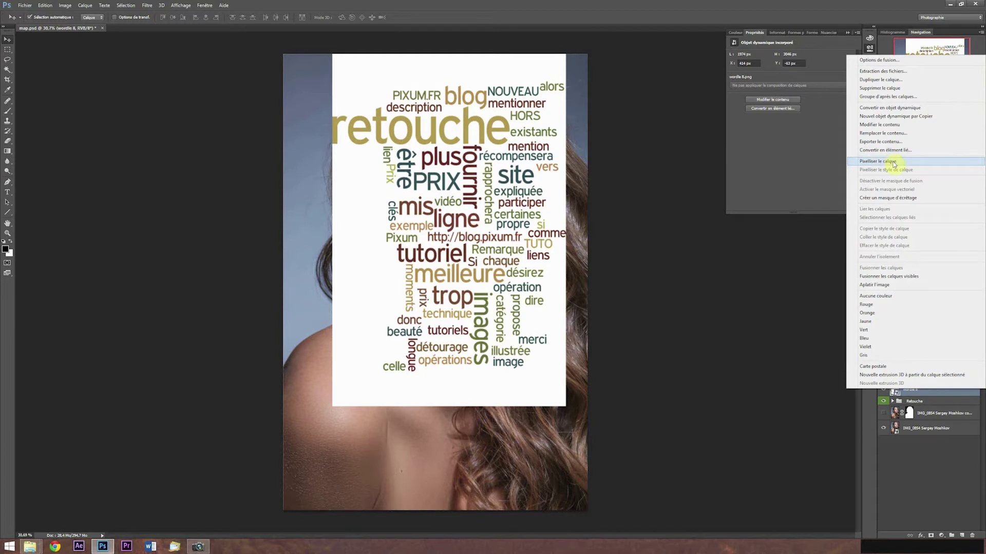
left_click(894, 164)
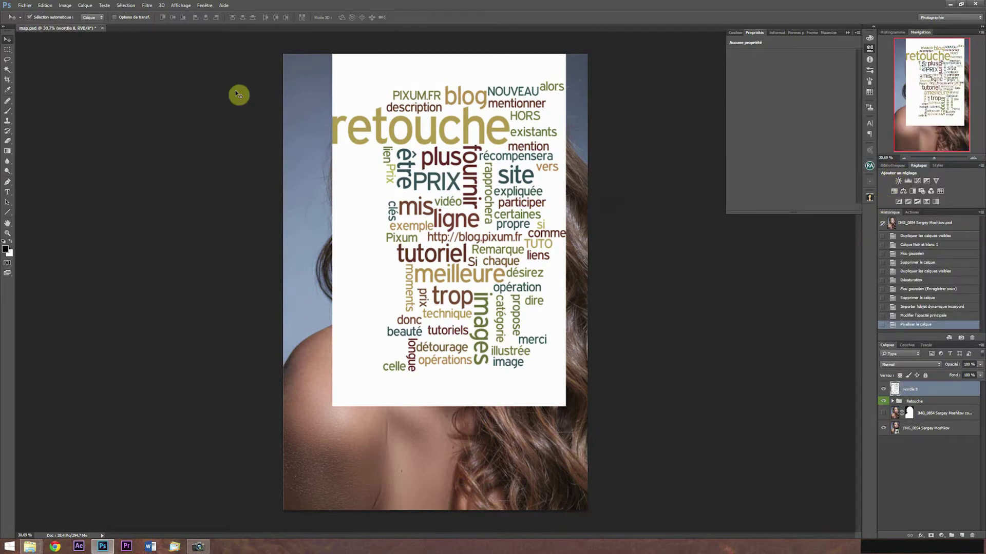
left_click(8, 69)
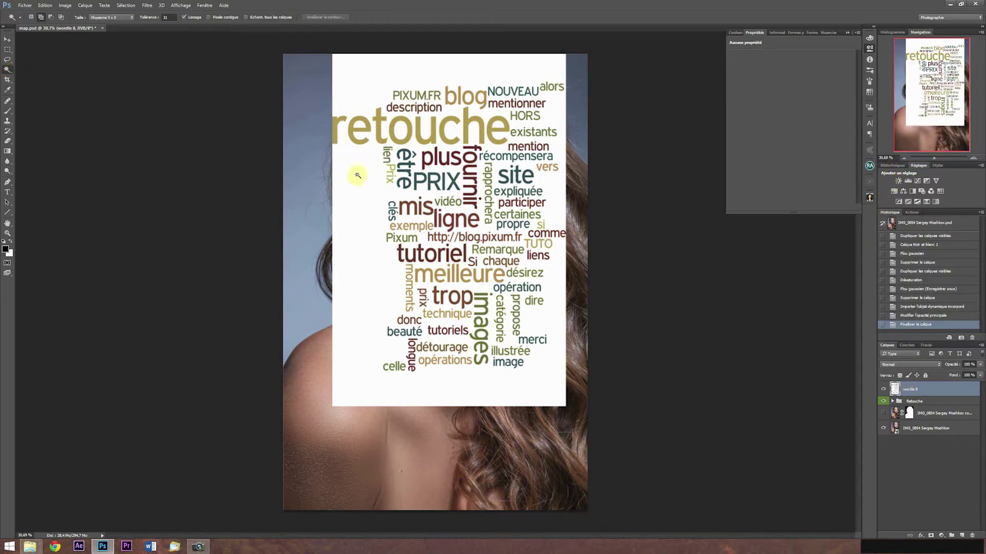
left_click(209, 18)
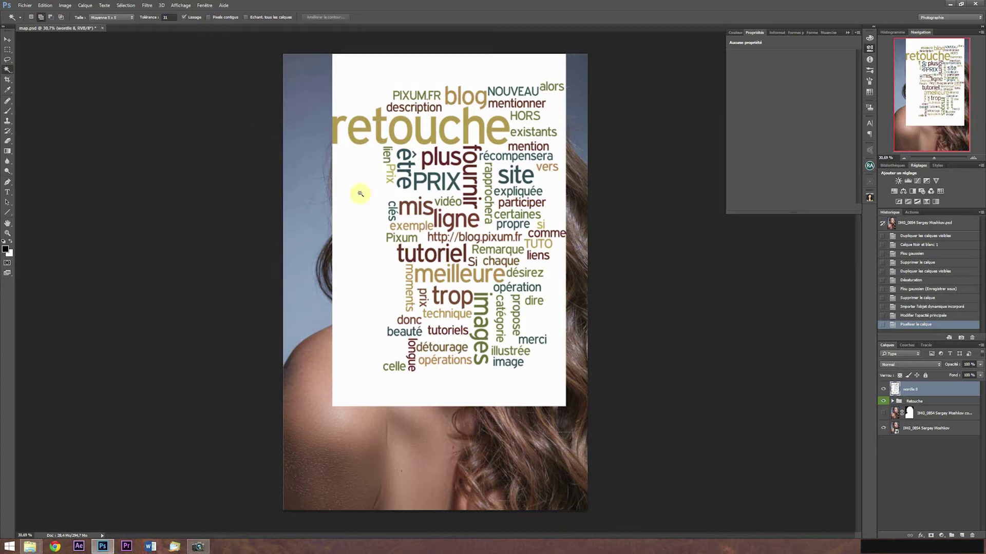
left_click(362, 214)
left_click(363, 220)
left_click(369, 224)
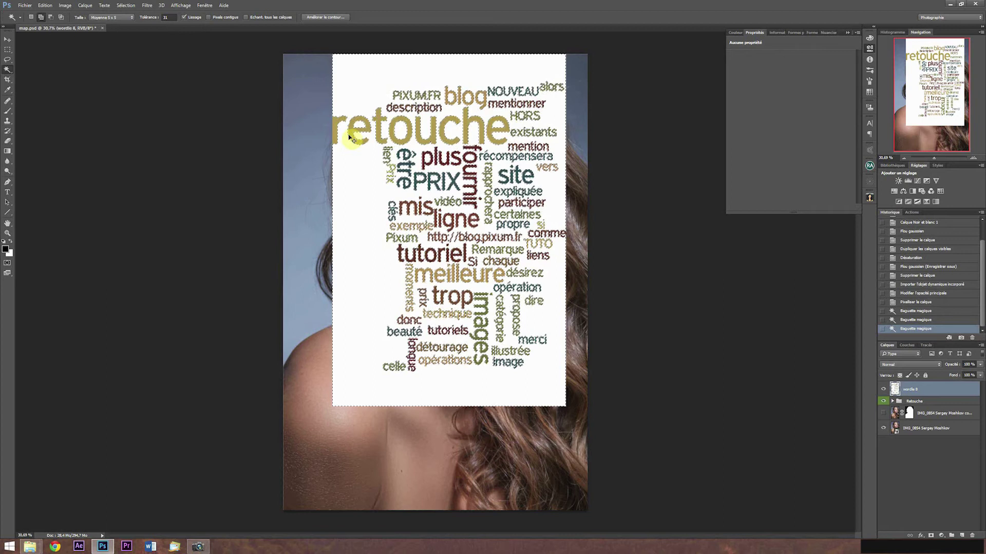
Step: Invert the selection, add it as a layer mask on the word cloud and apply that mask permanently
key("ctrl+shift+i")
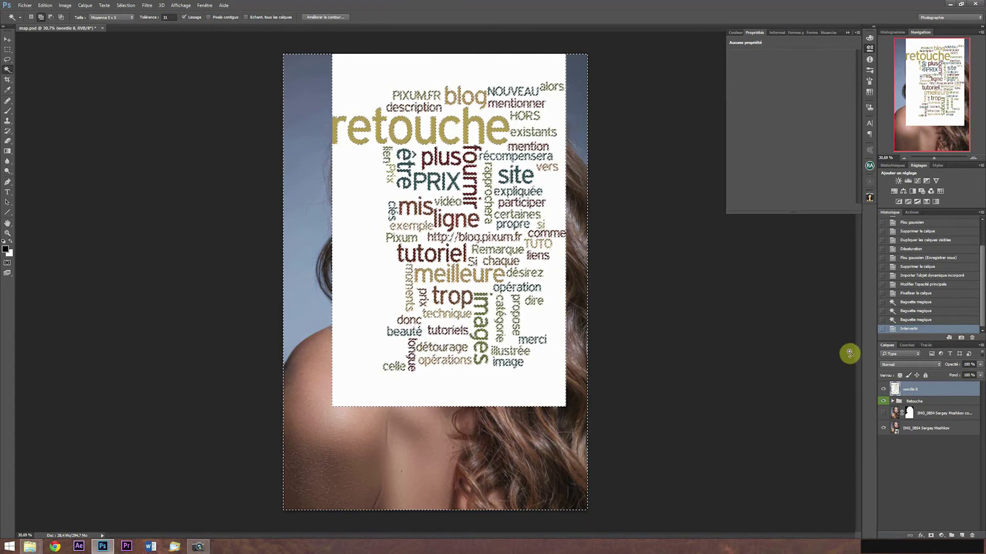
left_click(930, 535)
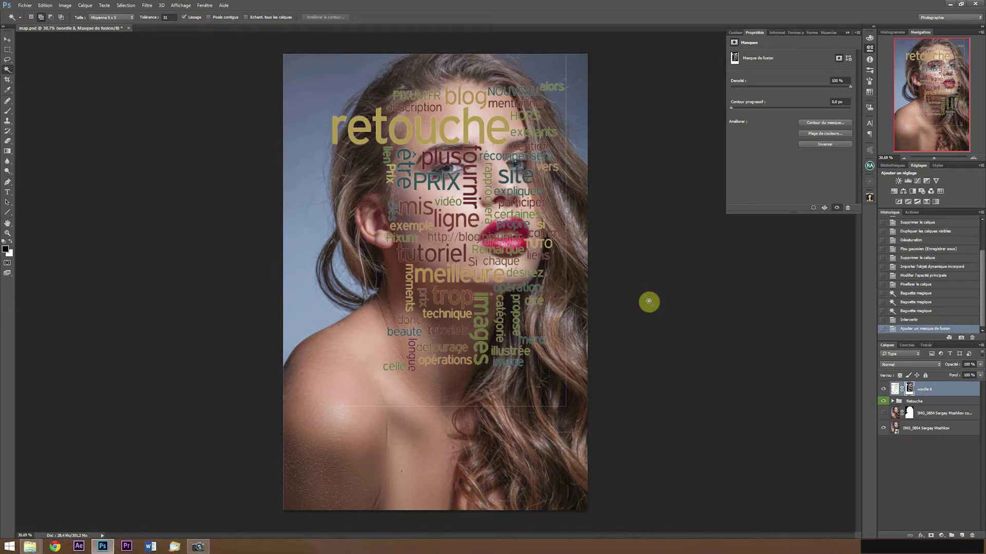
right_click(908, 389)
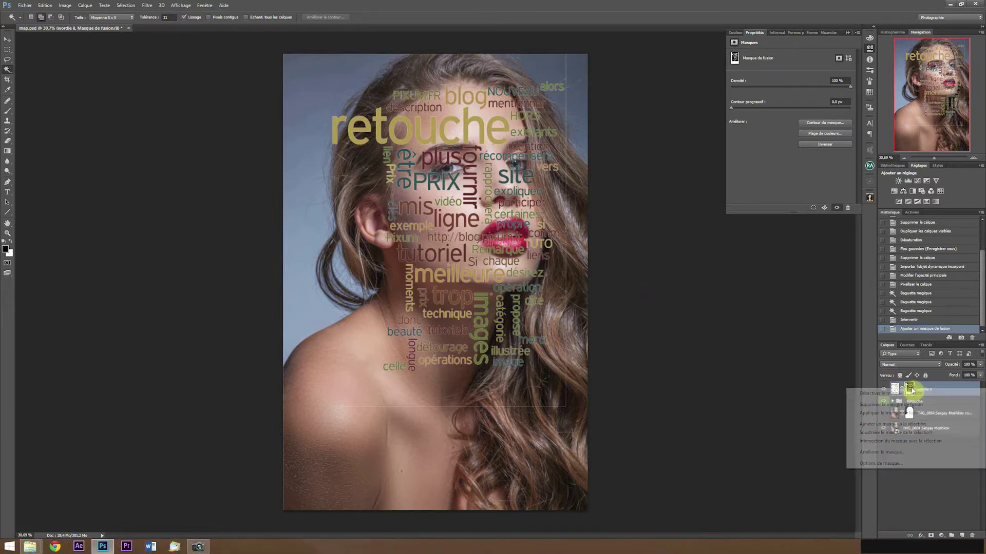
left_click(909, 417)
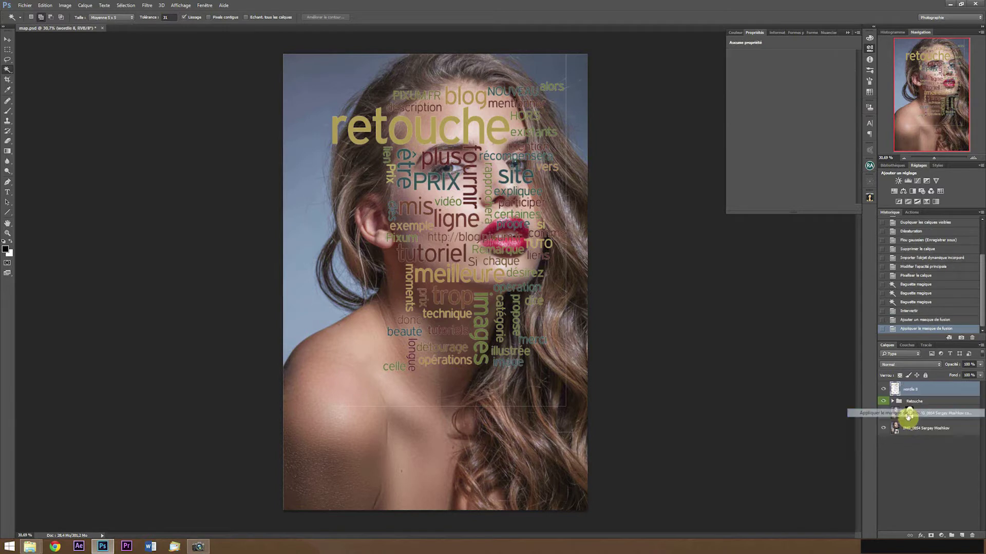
Step: Convert the word cloud layer to a smart object and apply the Displace filter using map.psd as the displacement map
right_click(929, 390)
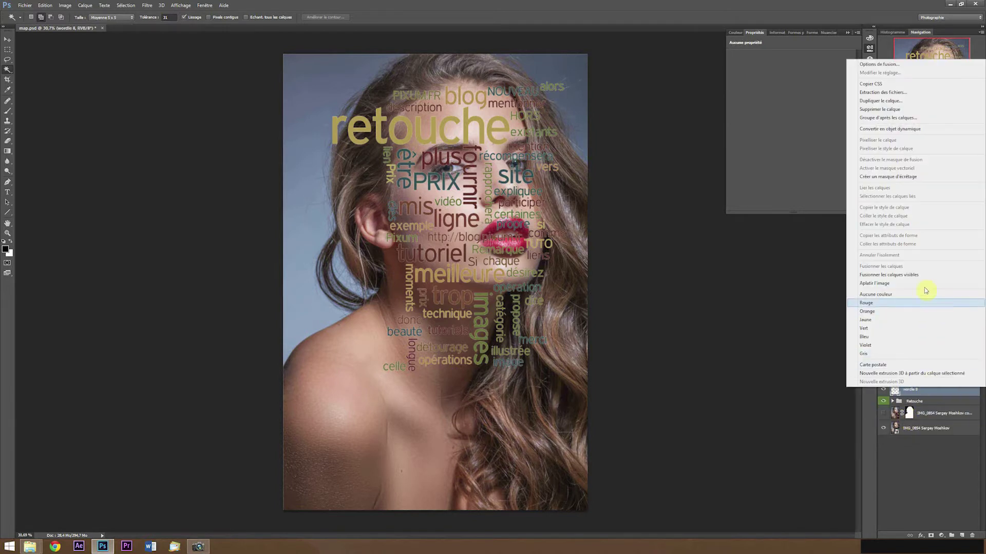
left_click(912, 129)
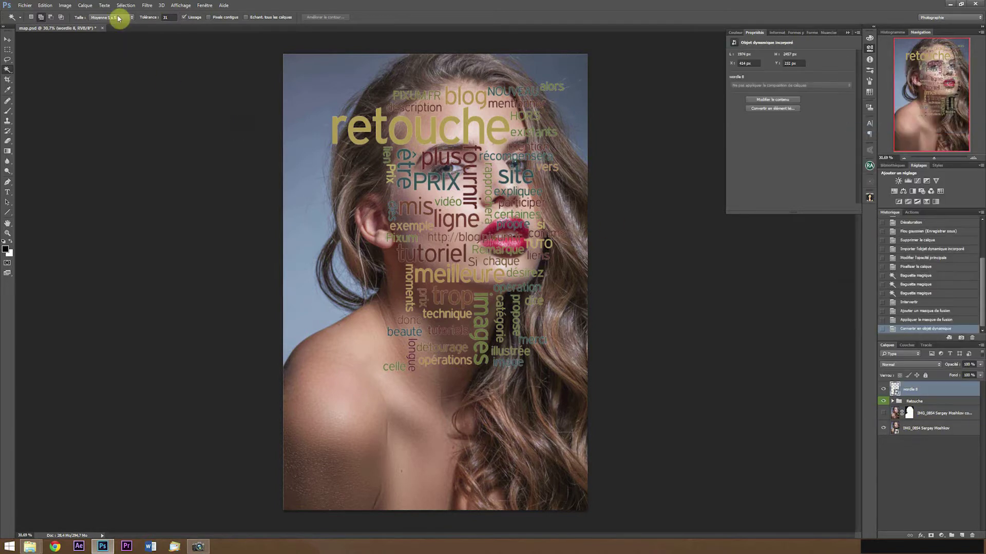
left_click(147, 6)
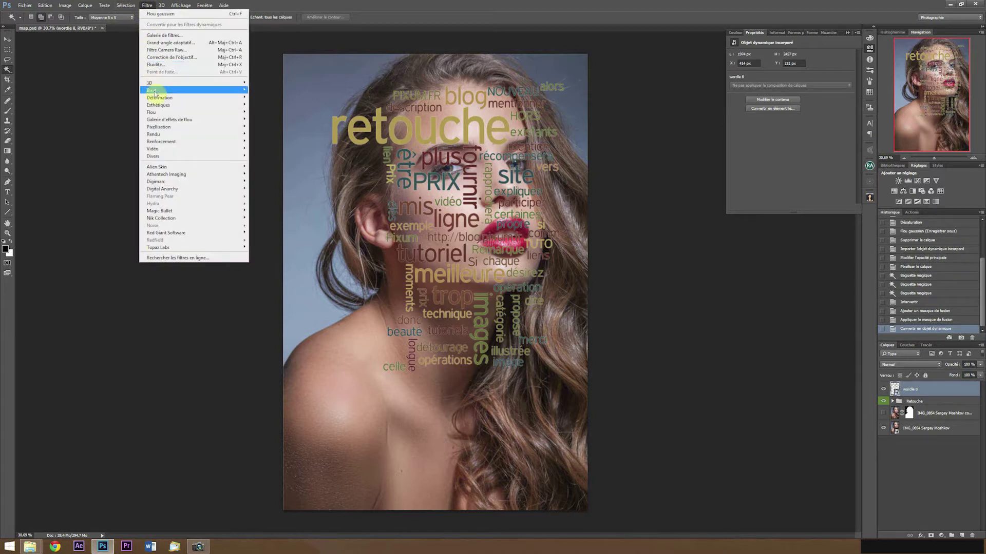
mouse_move(154, 98)
left_click(109, 120)
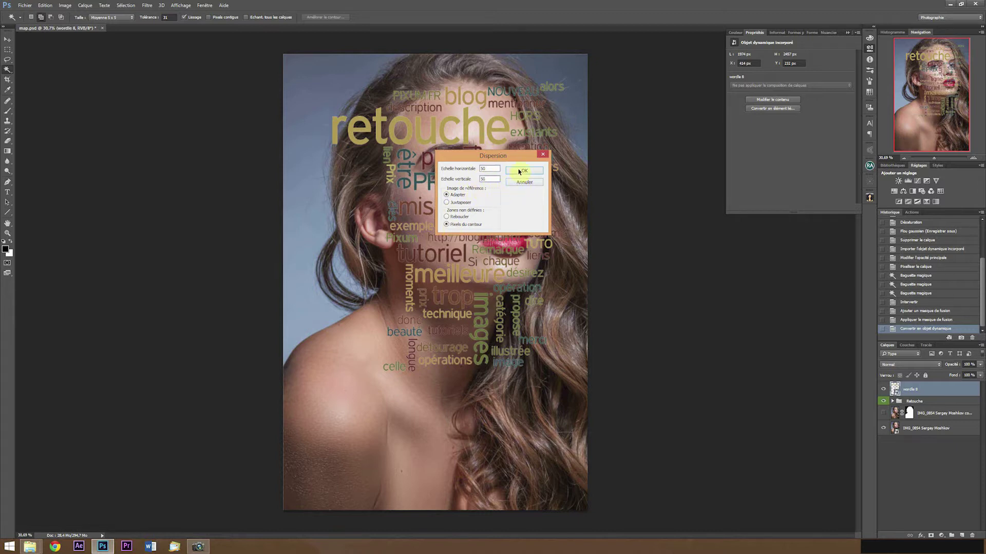
left_click(523, 172)
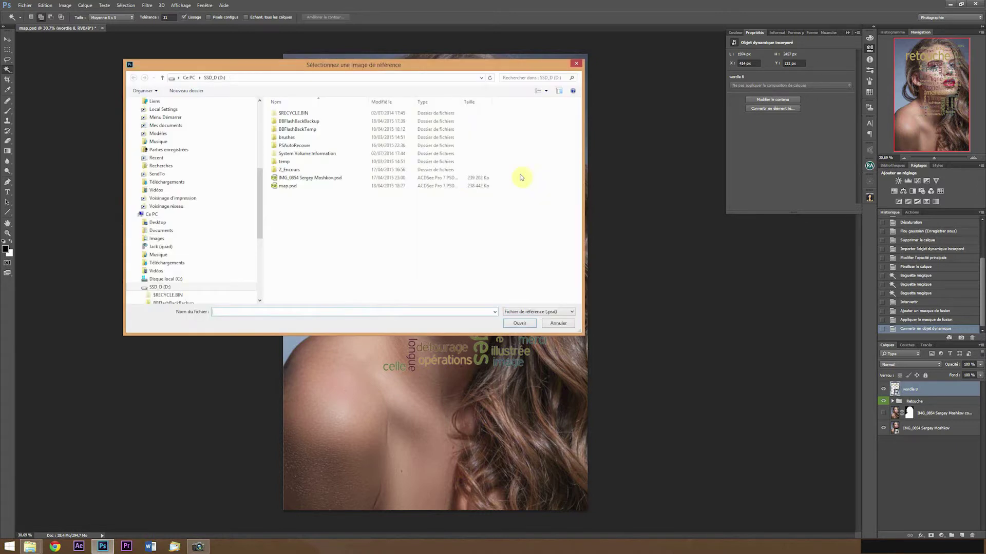
left_click(283, 186)
double_click(284, 186)
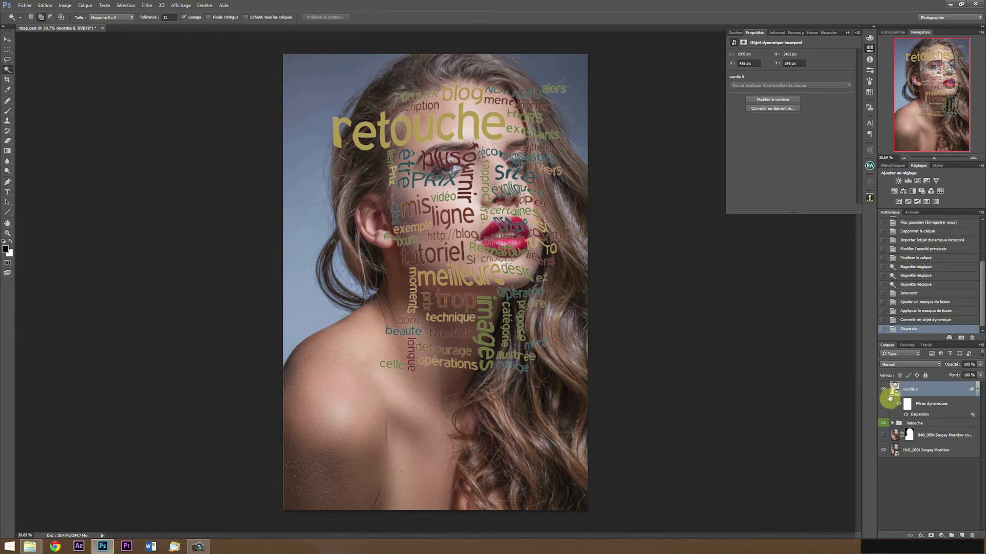
Step: Open the Liquify filter on the word cloud and show the original portrait layer as backdrop behind it at 100% opacity
left_click(148, 7)
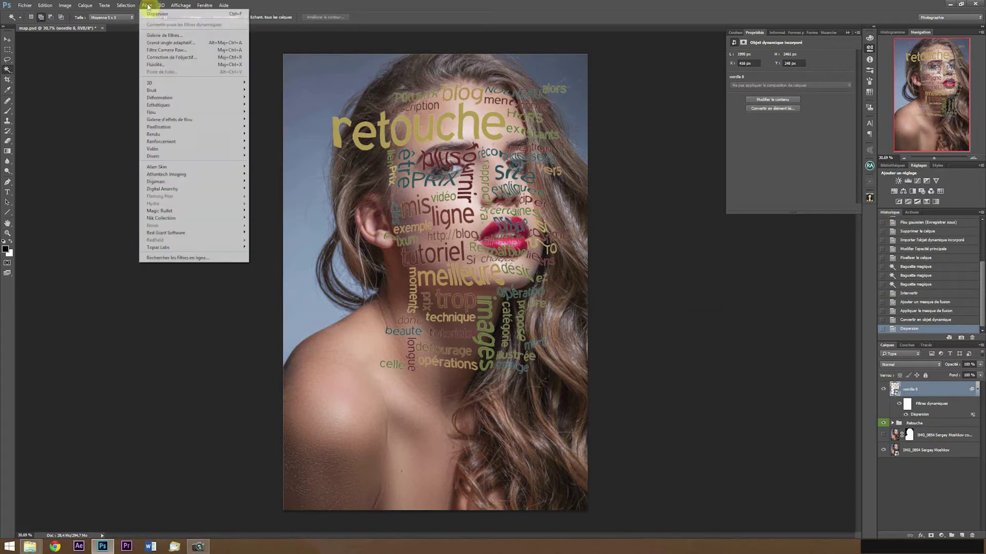
left_click(153, 64)
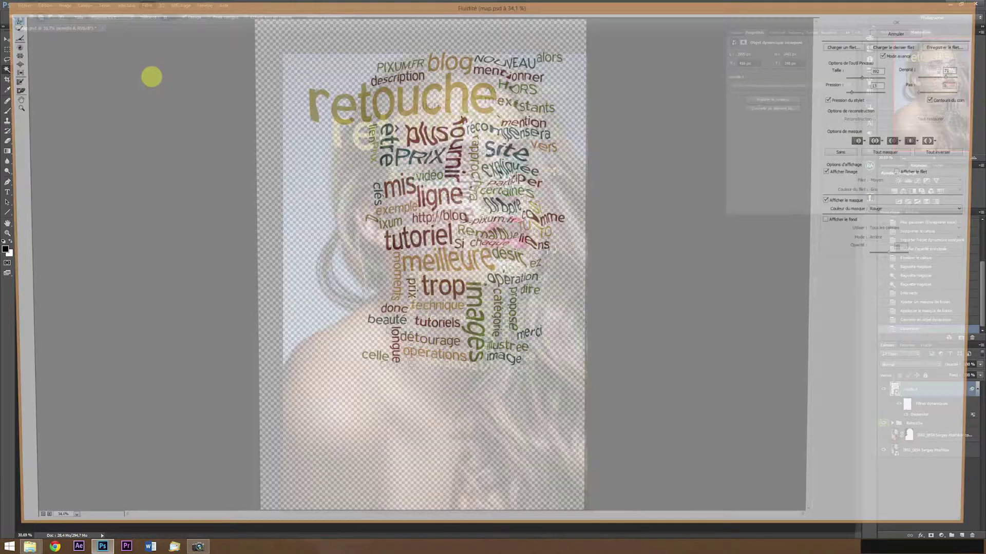
left_click(835, 221)
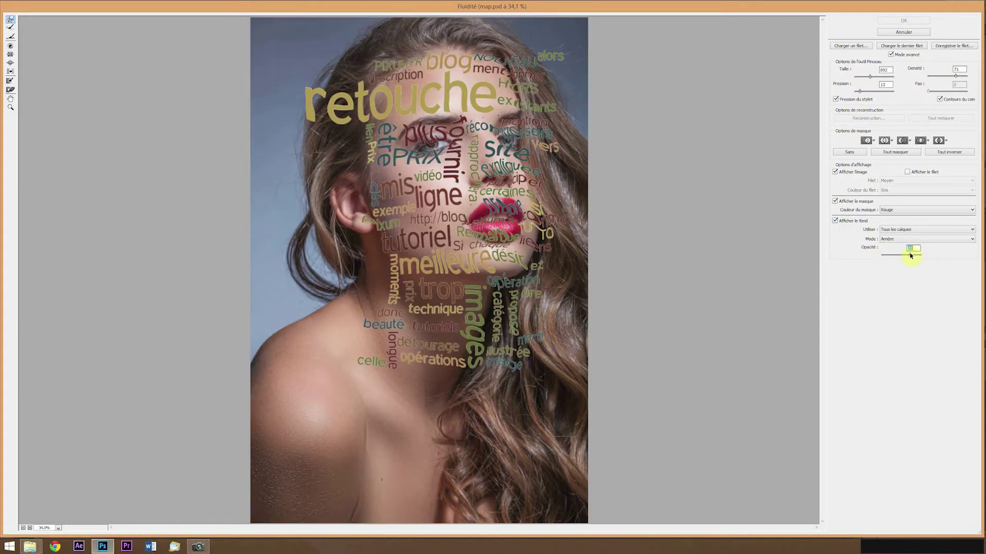
left_click(972, 231)
left_click(955, 244)
Step: Enlarge the Forward Warp brush to 860 and push the words over the neck and shoulder up toward the jawline
left_click_drag(436, 204, 390, 204)
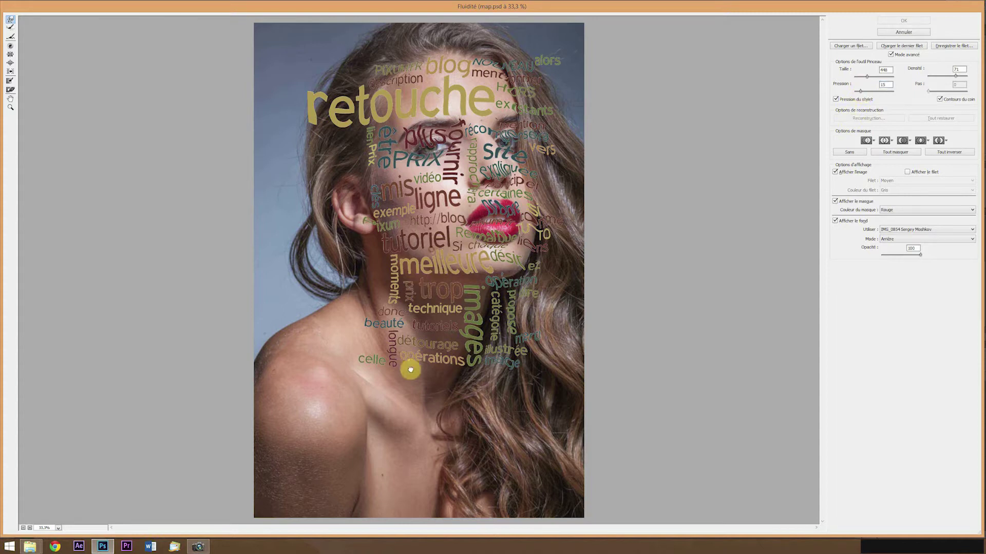
scroll(423, 351, "up", 1)
scroll(425, 303, "up", 6)
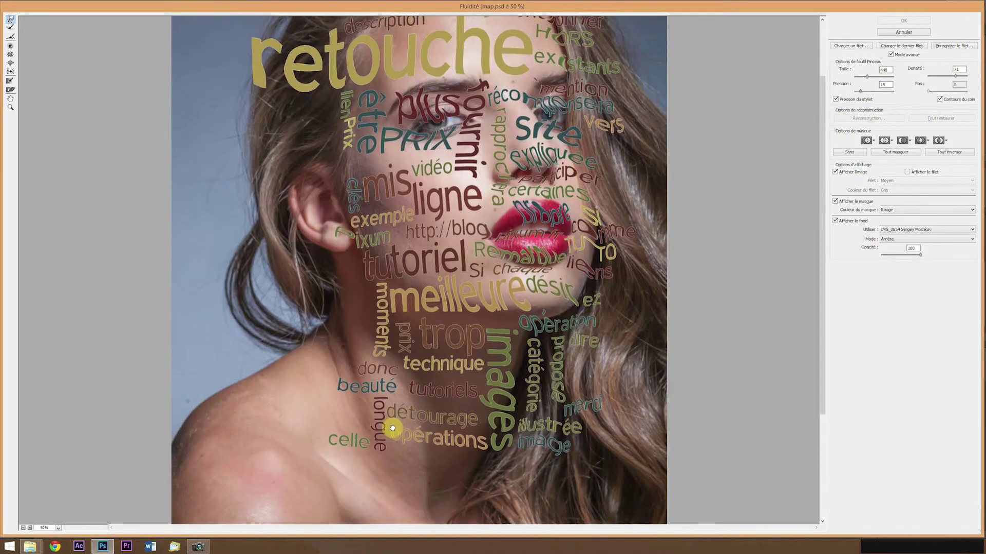
mouse_move(413, 362)
left_mouse_down()
mouse_move(407, 368)
mouse_move(407, 275)
left_mouse_up()
key("bracketright")
key("bracketright")
key("bracketright")
key("bracketright")
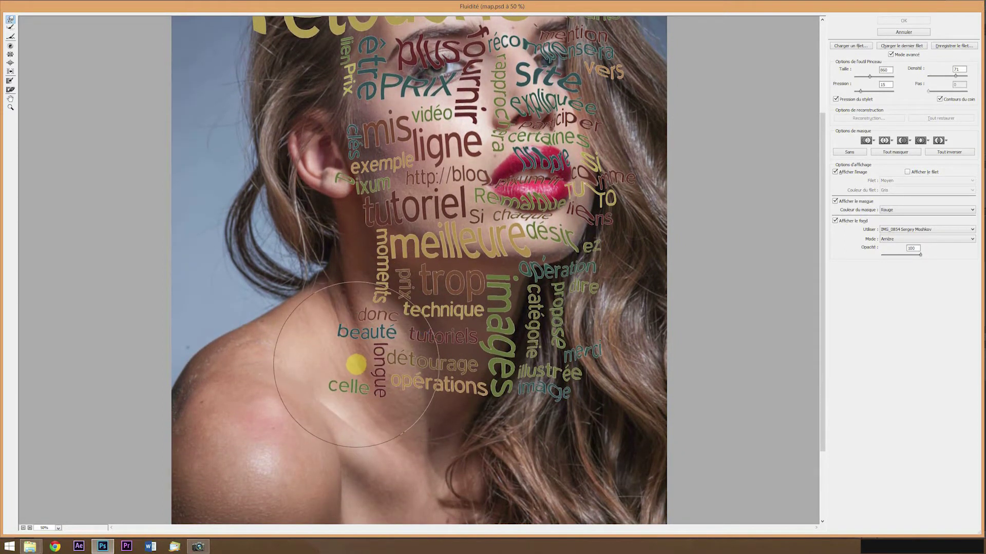
mouse_move(346, 379)
left_mouse_down()
mouse_move(372, 320)
mouse_move(338, 412)
mouse_move(367, 333)
mouse_move(336, 350)
mouse_move(333, 408)
mouse_move(383, 384)
mouse_move(411, 312)
mouse_move(447, 399)
mouse_move(450, 332)
mouse_move(462, 319)
mouse_move(498, 387)
mouse_move(503, 358)
mouse_move(562, 382)
mouse_move(531, 300)
mouse_move(516, 378)
mouse_move(496, 381)
mouse_move(468, 341)
mouse_move(448, 381)
mouse_move(493, 402)
mouse_move(489, 322)
mouse_move(446, 358)
mouse_move(407, 324)
mouse_move(407, 268)
mouse_move(419, 249)
mouse_move(406, 257)
mouse_move(411, 232)
mouse_move(371, 335)
mouse_move(367, 323)
mouse_move(340, 344)
mouse_move(351, 266)
mouse_move(325, 320)
mouse_move(334, 338)
mouse_move(381, 344)
mouse_move(420, 290)
mouse_move(435, 340)
mouse_move(442, 310)
mouse_move(355, 348)
mouse_move(326, 335)
mouse_move(353, 296)
mouse_move(336, 356)
mouse_move(367, 291)
mouse_move(334, 331)
mouse_move(348, 290)
mouse_move(378, 308)
mouse_move(349, 275)
mouse_move(327, 329)
mouse_move(336, 312)
mouse_move(274, 317)
left_mouse_up()
mouse_move(341, 299)
left_mouse_down()
mouse_move(358, 278)
mouse_move(359, 292)
mouse_move(350, 264)
mouse_move(342, 295)
mouse_move(394, 295)
mouse_move(392, 304)
mouse_move(398, 296)
mouse_move(391, 325)
mouse_move(412, 304)
mouse_move(423, 329)
mouse_move(455, 329)
mouse_move(507, 363)
mouse_move(500, 328)
mouse_move(570, 381)
mouse_move(513, 359)
mouse_move(510, 347)
mouse_move(492, 353)
mouse_move(494, 327)
mouse_move(434, 339)
mouse_move(425, 351)
mouse_move(456, 321)
mouse_move(443, 318)
mouse_move(447, 286)
mouse_move(431, 295)
mouse_move(424, 252)
mouse_move(399, 212)
mouse_move(380, 213)
mouse_move(331, 169)
mouse_move(313, 187)
mouse_move(343, 163)
mouse_move(363, 191)
mouse_move(345, 181)
mouse_move(355, 201)
mouse_move(345, 185)
mouse_move(273, 204)
left_mouse_up()
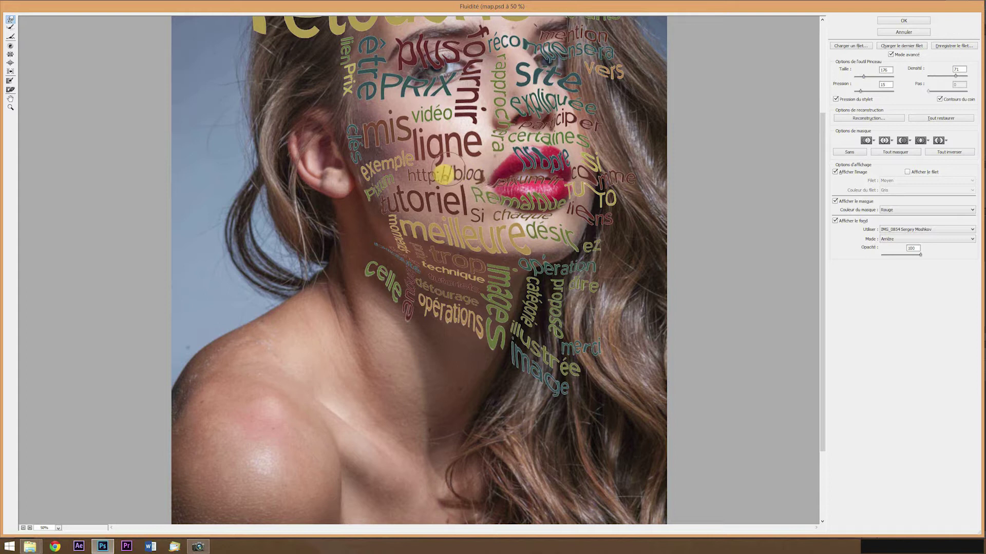
Step: Refine the words along the jaw, chin and far cheek with smaller warp strokes and apply the Liquify filter
mouse_move(503, 197)
left_mouse_down()
mouse_move(556, 199)
mouse_move(474, 188)
left_mouse_up()
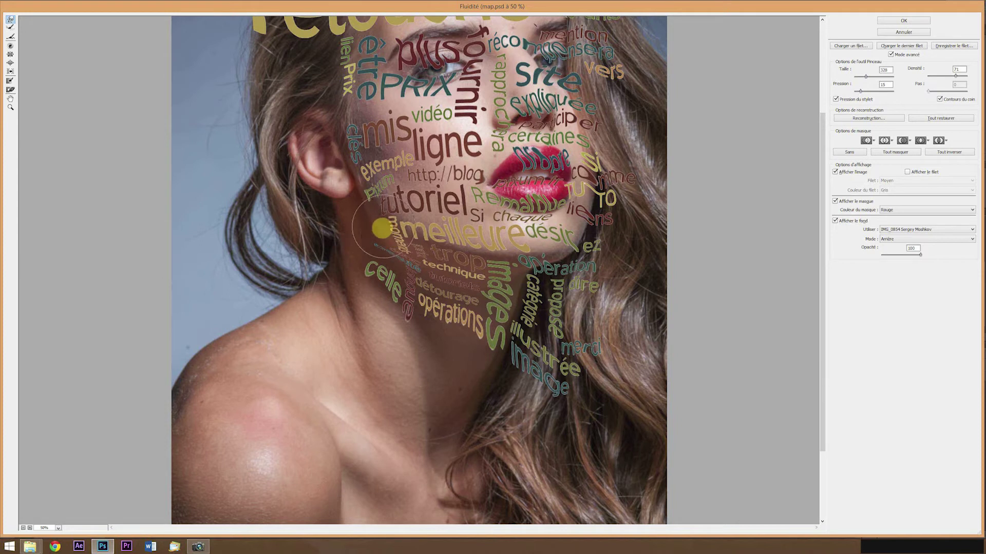
left_click_drag(378, 214, 342, 226)
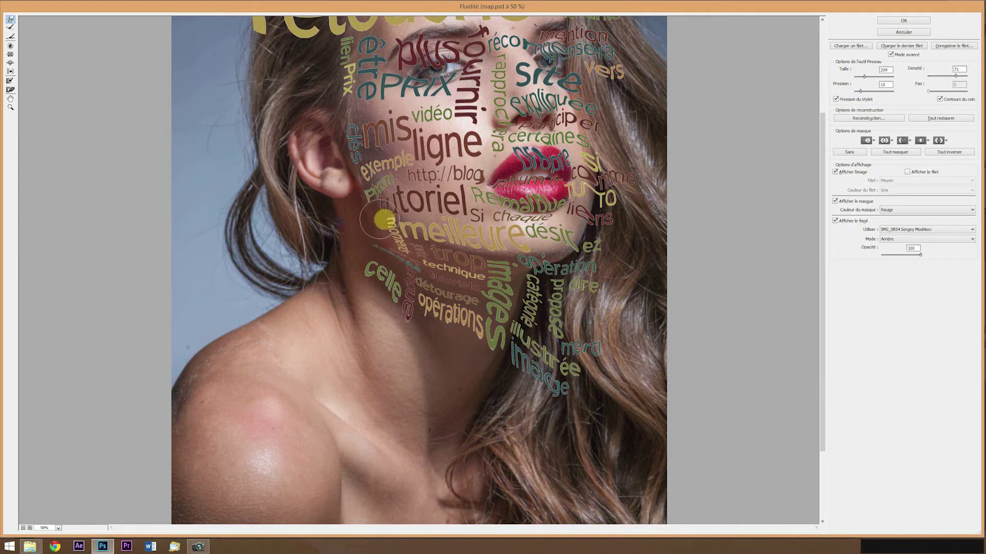
mouse_move(559, 234)
left_mouse_down()
mouse_move(451, 303)
mouse_move(601, 317)
left_mouse_up()
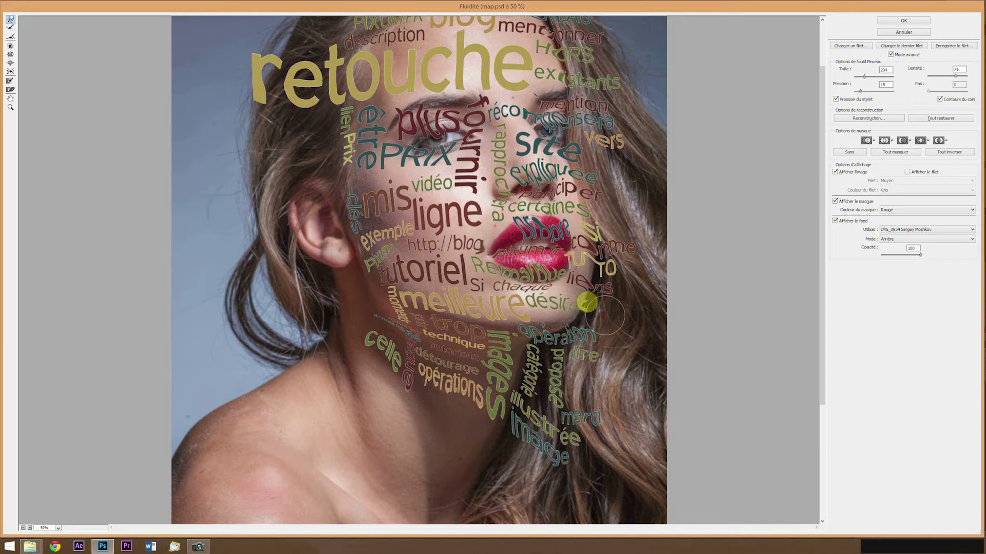
mouse_move(585, 281)
left_mouse_down()
mouse_move(615, 287)
mouse_move(599, 279)
mouse_move(597, 250)
mouse_move(609, 244)
mouse_move(591, 236)
left_mouse_up()
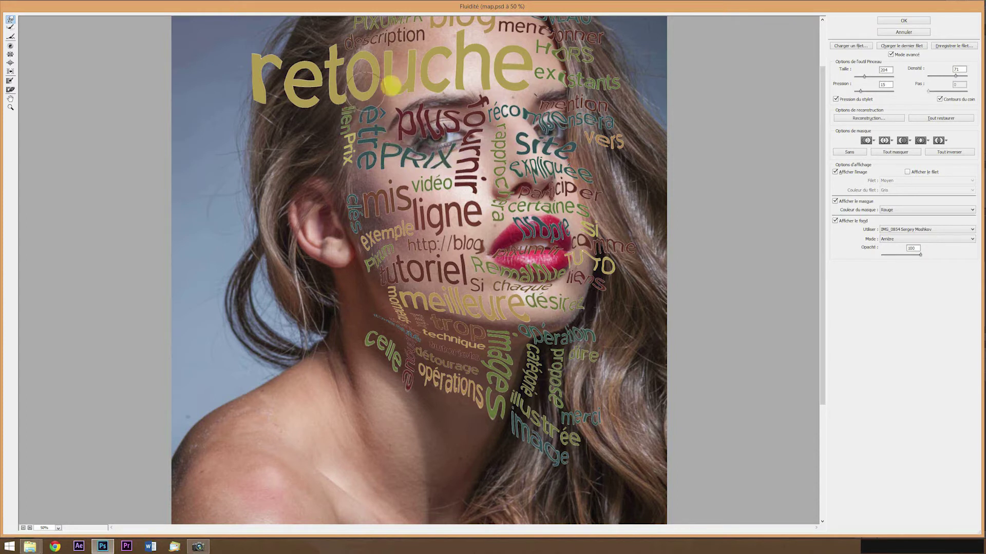
left_click(905, 21)
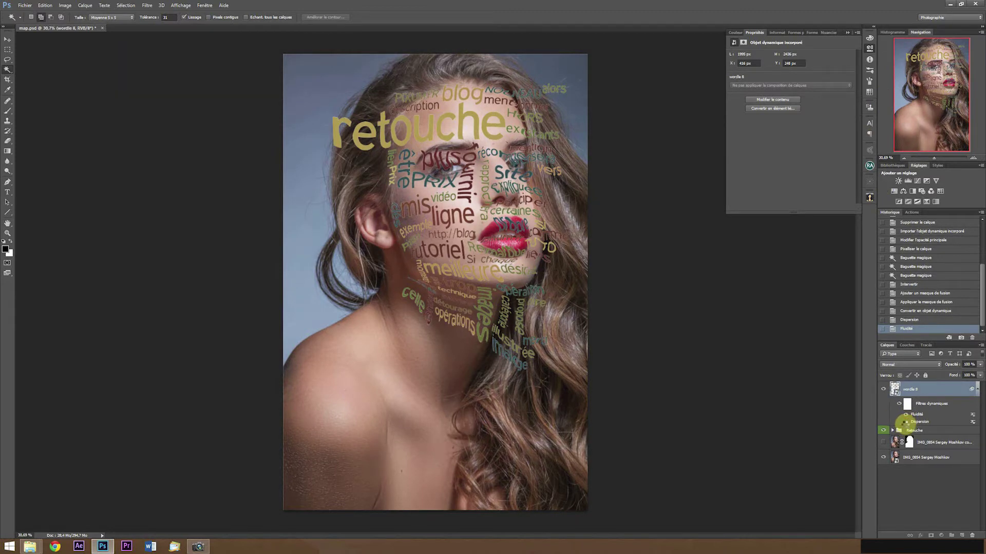
Step: Hide the Displace smart filter and reopen the Liquify filter with the original portrait layer as backdrop
left_click(906, 421)
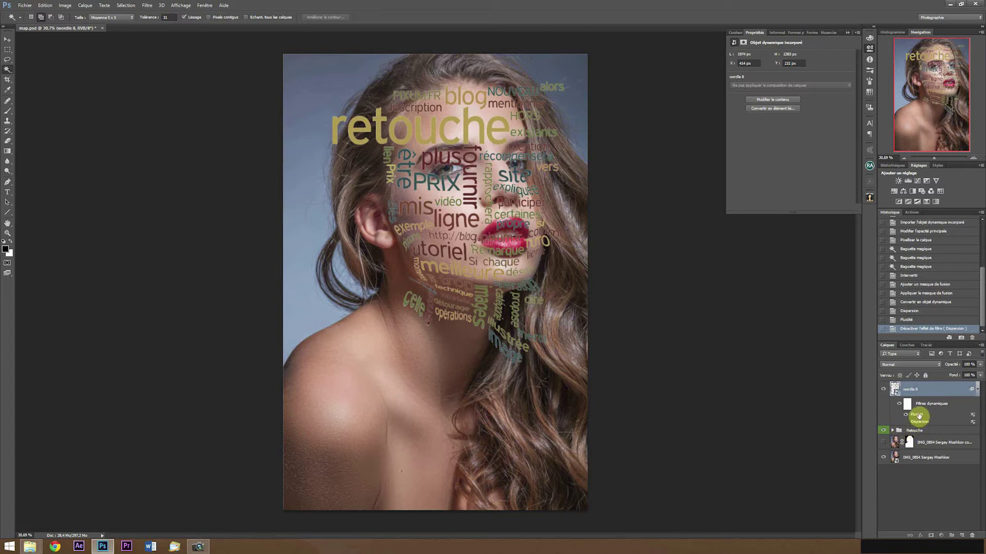
double_click(918, 414)
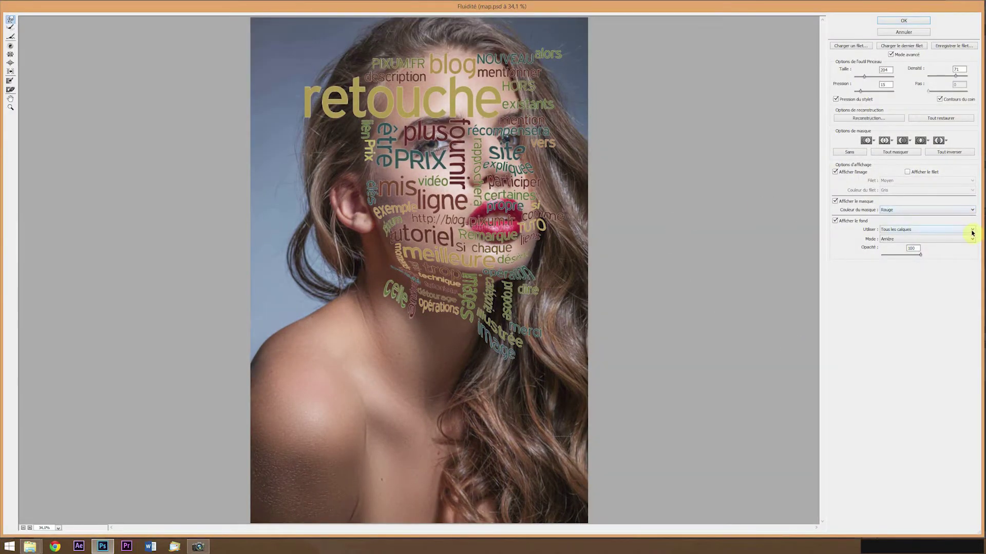
left_click(972, 230)
left_click(948, 242)
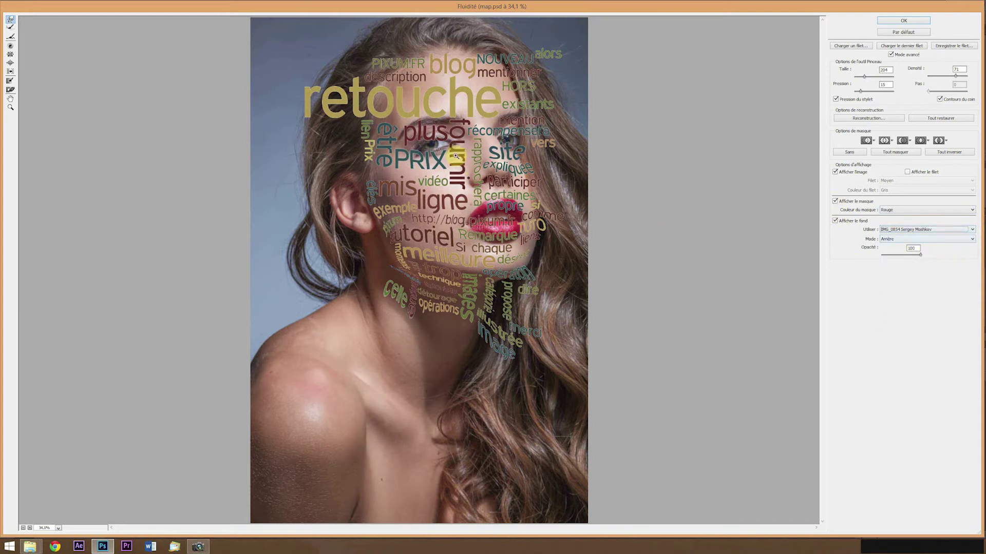
Step: Set the Forward Warp brush to size 228 and pressure 26, and push the outer words over the forehead inward
key("ctrl+plus")
key("bracketright")
key("bracketright")
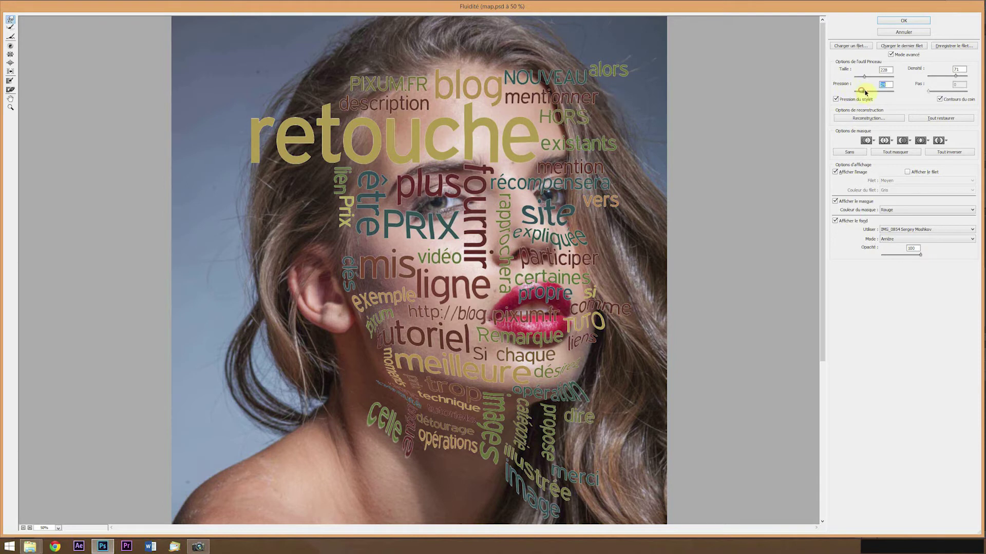
left_click_drag(865, 93, 865, 93)
mouse_move(367, 73)
left_mouse_down()
mouse_move(409, 71)
mouse_move(421, 103)
mouse_move(360, 104)
left_mouse_up()
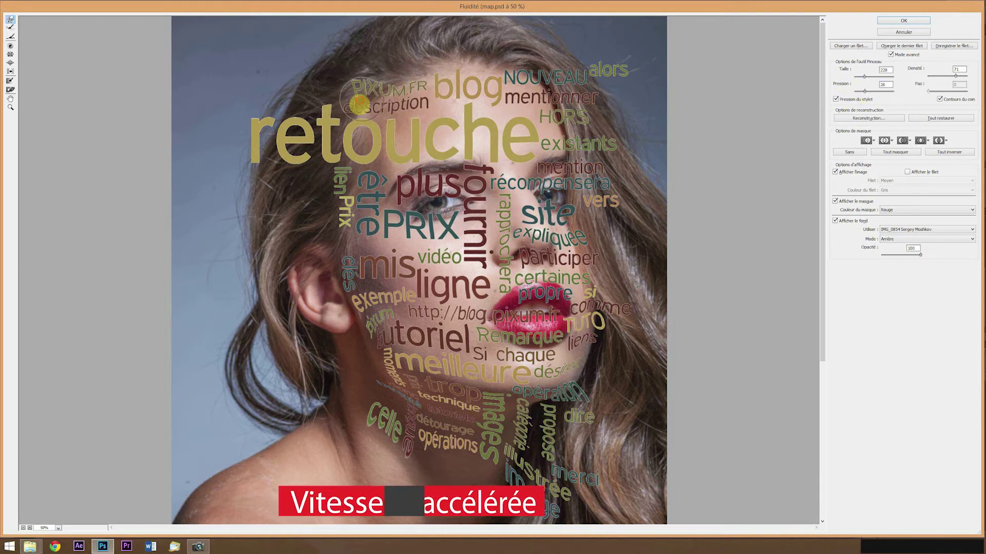
mouse_move(584, 72)
left_mouse_down()
mouse_move(511, 69)
mouse_move(490, 89)
mouse_move(432, 66)
mouse_move(444, 95)
mouse_move(509, 97)
mouse_move(587, 82)
mouse_move(573, 64)
mouse_move(548, 80)
mouse_move(500, 71)
mouse_move(517, 101)
mouse_move(575, 118)
mouse_move(541, 121)
mouse_move(562, 122)
mouse_move(556, 115)
mouse_move(590, 138)
mouse_move(526, 159)
mouse_move(544, 105)
mouse_move(567, 97)
mouse_move(511, 99)
mouse_move(507, 109)
mouse_move(538, 83)
mouse_move(342, 182)
mouse_move(359, 224)
mouse_move(387, 155)
left_mouse_up()
Step: Reduce the brush to 112 and bend "retouche", "description", "être", "plus" and "fournir" around the forehead, brow and nose
right_click(280, 137, "alt")
mouse_move(280, 137)
left_mouse_down()
mouse_move(334, 73)
mouse_move(253, 136)
mouse_move(303, 154)
mouse_move(247, 154)
mouse_move(308, 154)
left_mouse_up()
right_click(360, 103, "alt")
mouse_move(359, 103)
left_mouse_down()
mouse_move(400, 159)
mouse_move(405, 139)
left_mouse_up()
right_click(383, 143, "alt")
right_click(411, 128, "alt")
right_click(333, 93, "alt")
mouse_move(367, 73)
left_mouse_down()
mouse_move(392, 94)
mouse_move(301, 109)
mouse_move(385, 64)
mouse_move(413, 63)
mouse_move(442, 83)
left_mouse_up()
right_click(358, 198, "alt")
mouse_move(362, 195)
left_mouse_down()
mouse_move(390, 179)
mouse_move(390, 215)
mouse_move(416, 227)
mouse_move(446, 210)
mouse_move(391, 234)
mouse_move(352, 299)
mouse_move(370, 276)
mouse_move(354, 227)
mouse_move(363, 190)
mouse_move(370, 202)
mouse_move(402, 191)
mouse_move(421, 172)
mouse_move(438, 201)
mouse_move(449, 187)
mouse_move(433, 192)
mouse_move(465, 204)
mouse_move(469, 169)
mouse_move(452, 181)
mouse_move(470, 203)
mouse_move(480, 261)
left_mouse_up()
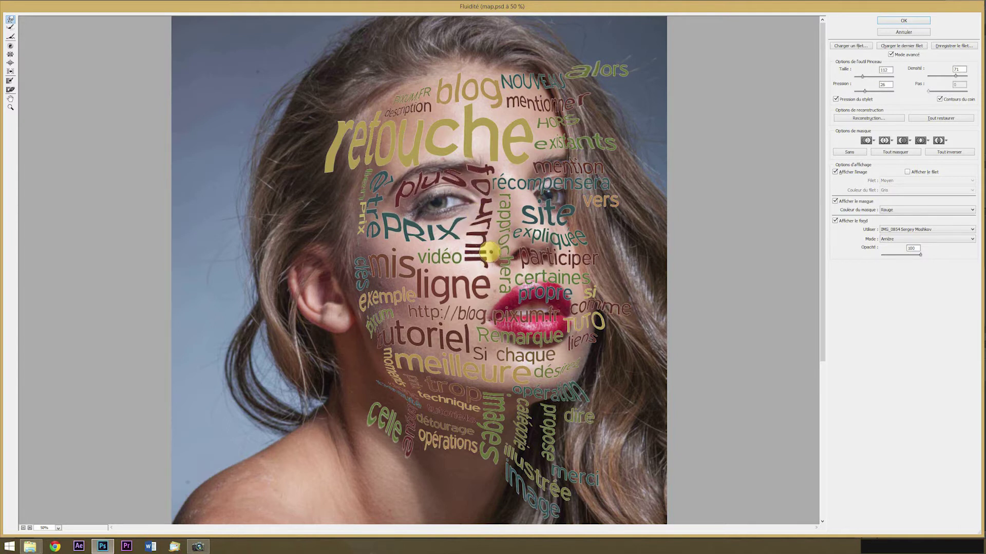
Step: Raise the brush to size 196 and pressure 72, and pull the words on the cheek, around the mouth and along the far jaw inward
mouse_move(422, 279)
left_mouse_down()
mouse_move(360, 287)
mouse_move(362, 307)
mouse_move(389, 293)
mouse_move(397, 311)
mouse_move(375, 311)
mouse_move(382, 340)
mouse_move(409, 336)
mouse_move(402, 375)
left_mouse_up()
key("bracketright")
key("bracketright")
key("bracketright")
mouse_move(520, 357)
left_mouse_down()
mouse_move(584, 364)
mouse_move(584, 393)
mouse_move(532, 395)
mouse_move(553, 410)
mouse_move(587, 384)
mouse_move(559, 353)
mouse_move(538, 361)
mouse_move(602, 327)
mouse_move(577, 308)
mouse_move(564, 325)
mouse_move(574, 337)
mouse_move(583, 323)
mouse_move(628, 307)
mouse_move(607, 308)
mouse_move(581, 278)
mouse_move(543, 281)
mouse_move(542, 237)
left_mouse_up()
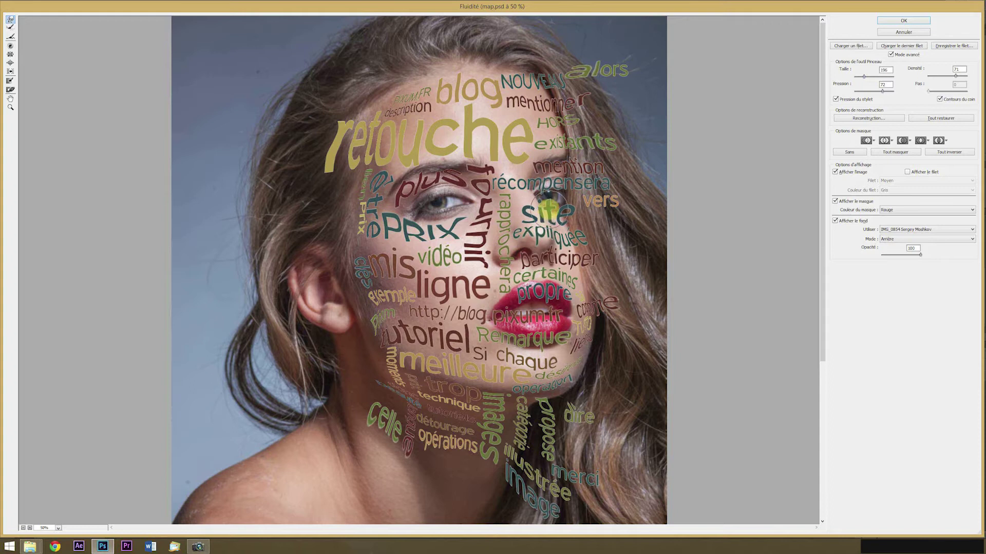
Step: Bend "existants", "mention", "récompensera" and "site" around the far eye and the side of the nose
mouse_move(540, 199)
left_mouse_down()
mouse_move(525, 212)
mouse_move(550, 167)
mouse_move(572, 166)
mouse_move(566, 136)
left_mouse_up()
mouse_move(419, 153)
left_mouse_down()
mouse_move(365, 123)
mouse_move(414, 106)
mouse_move(368, 158)
left_mouse_up()
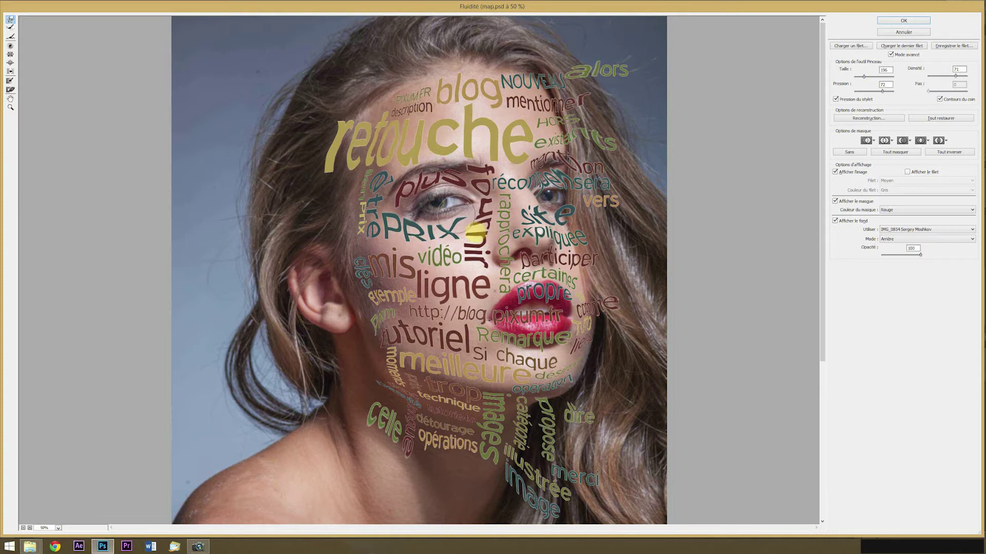
key("ctrl+plus")
scroll(565, 221, "down", 2)
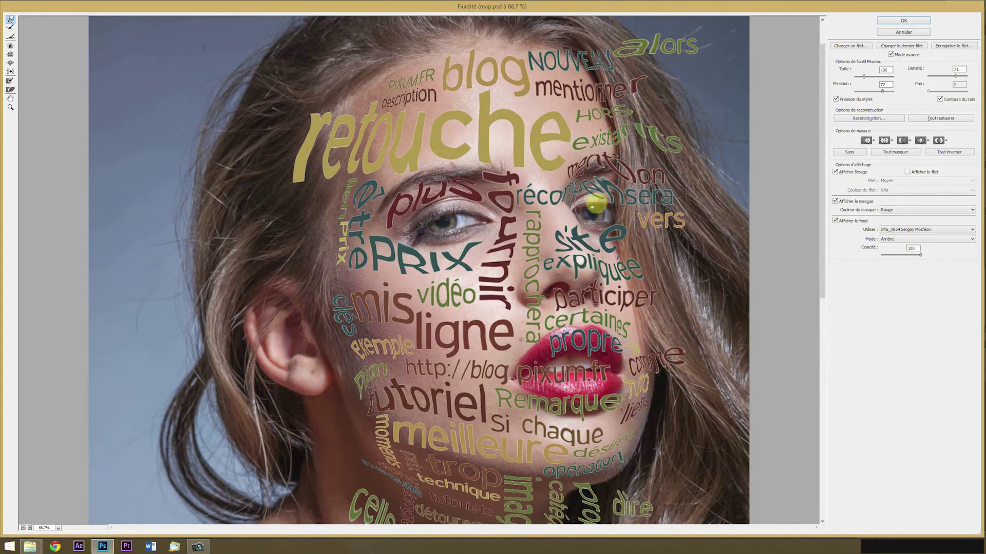
mouse_move(585, 194)
left_mouse_down()
mouse_move(577, 166)
mouse_move(613, 180)
mouse_move(580, 224)
left_mouse_up()
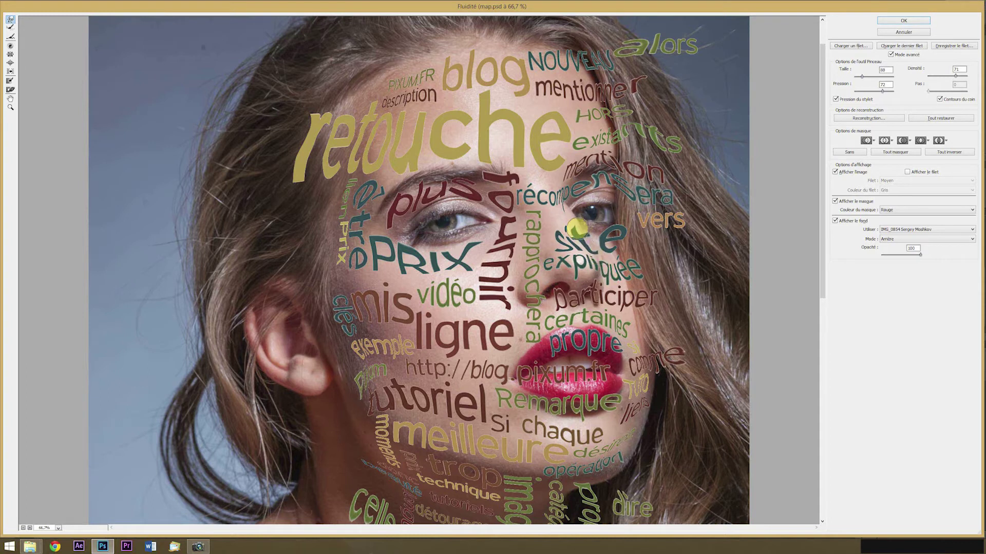
Step: Freeze part of "site" and "expliquée" along the nose, and push the rest of "expliquée" and "participer" inward around the mask
left_click_drag(561, 232, 615, 242)
key("w")
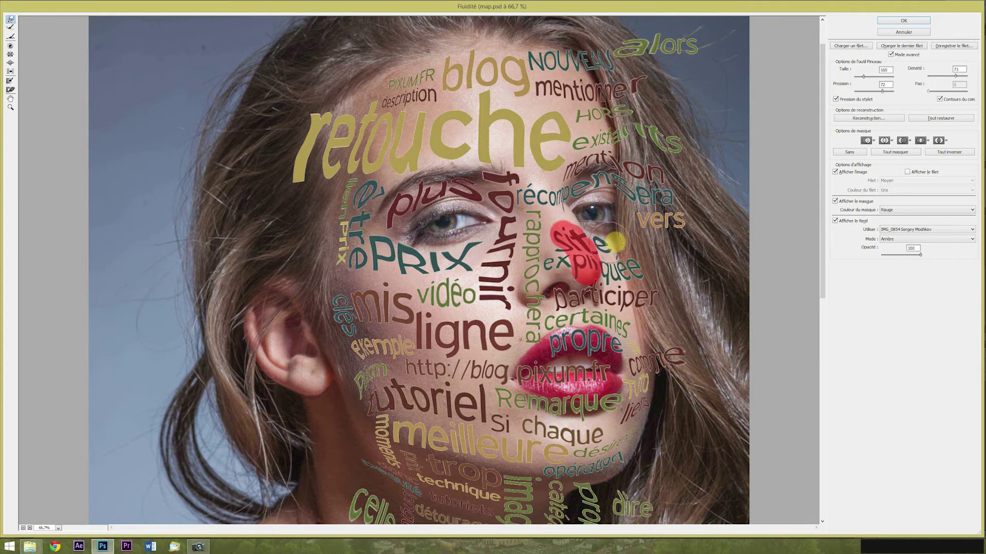
mouse_move(612, 275)
left_mouse_down()
mouse_move(646, 272)
mouse_move(634, 258)
mouse_move(628, 281)
mouse_move(650, 296)
mouse_move(623, 302)
mouse_move(649, 297)
left_mouse_up()
left_click_drag(620, 330, 630, 329)
right_click(558, 279, "alt")
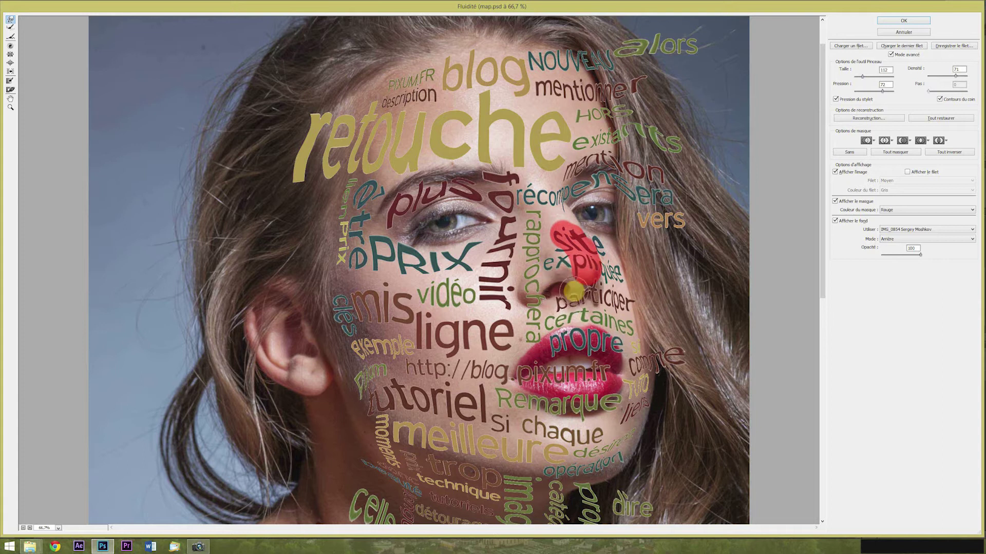
left_click_drag(585, 293, 616, 298)
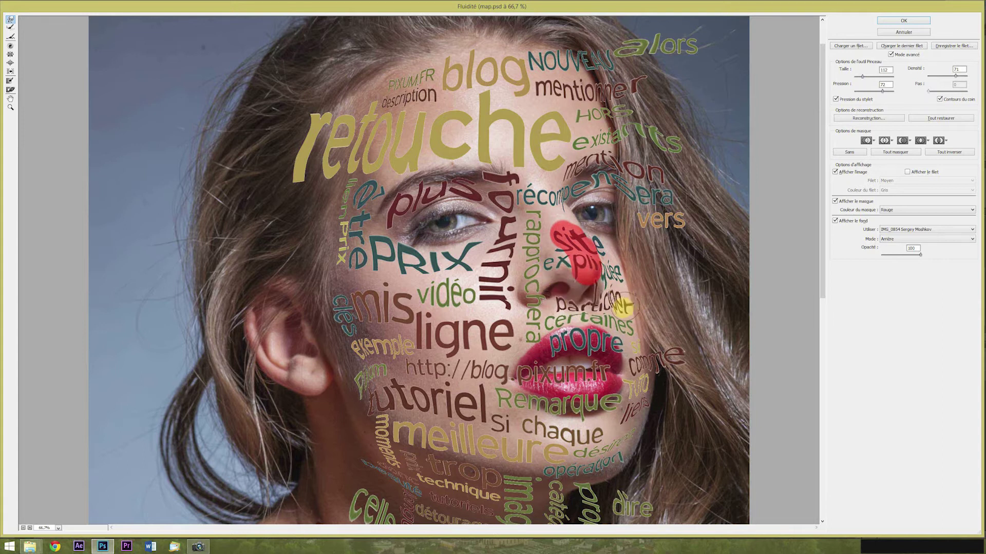
Step: Refine "participer" and the ends of "site" and "expliquée" beside the frozen nose area with small warp strokes
left_click(10, 90)
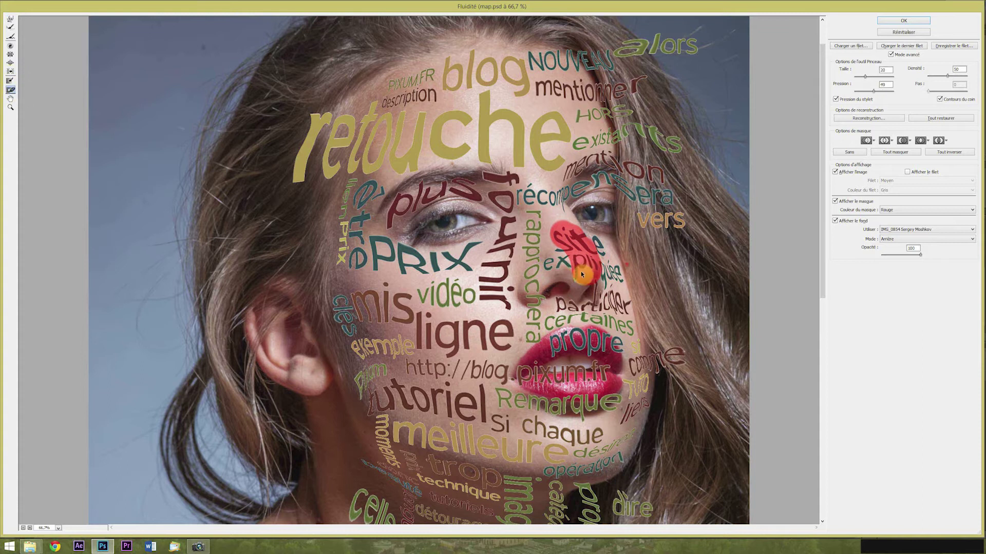
scroll(613, 273, "up", 2)
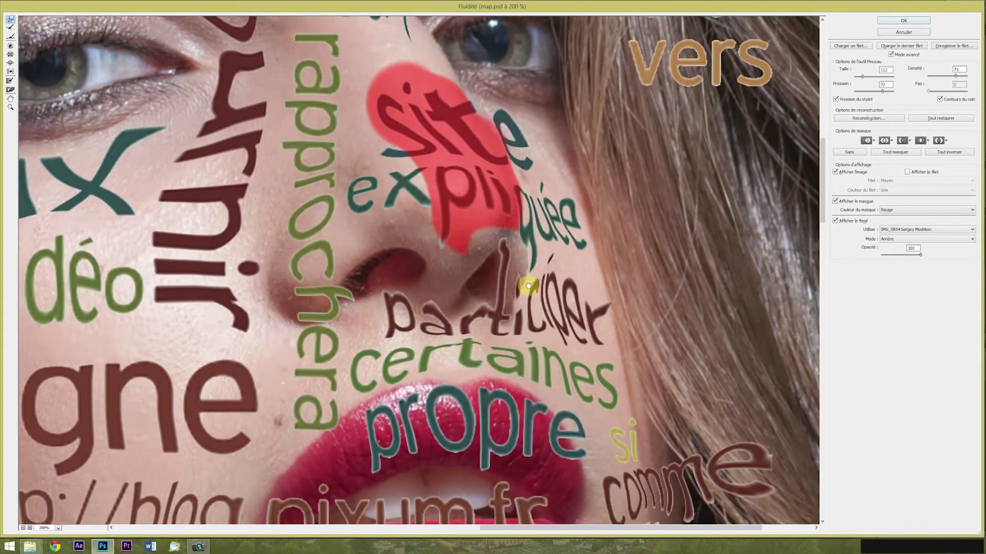
mouse_move(498, 280)
left_mouse_down()
mouse_move(407, 330)
mouse_move(391, 295)
mouse_move(384, 336)
mouse_move(431, 292)
mouse_move(464, 308)
mouse_move(497, 284)
mouse_move(493, 298)
mouse_move(528, 293)
mouse_move(540, 265)
mouse_move(519, 236)
mouse_move(530, 228)
mouse_move(524, 198)
mouse_move(542, 231)
mouse_move(539, 254)
mouse_move(557, 239)
mouse_move(581, 243)
mouse_move(564, 198)
mouse_move(531, 226)
mouse_move(534, 205)
mouse_move(521, 197)
mouse_move(550, 245)
mouse_move(547, 215)
left_mouse_up()
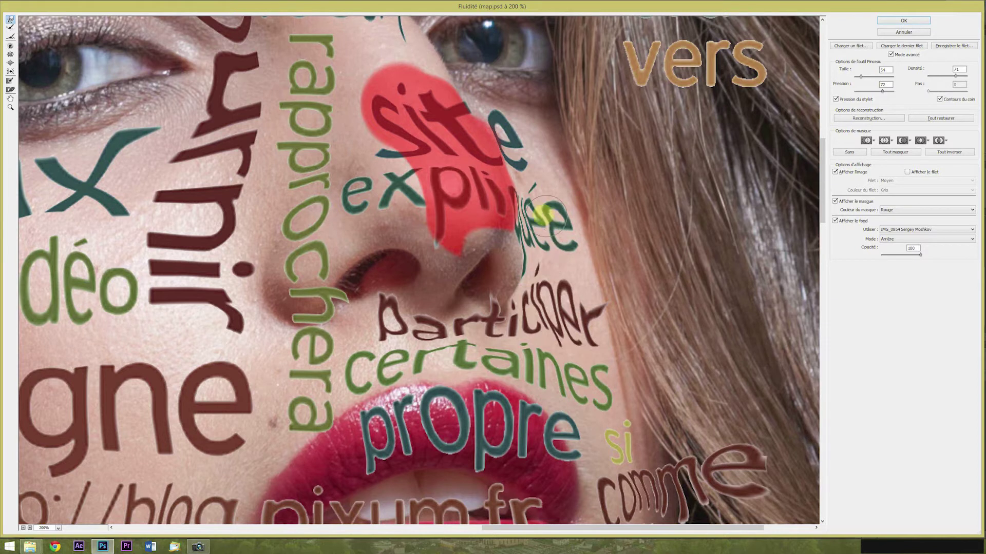
mouse_move(529, 130)
left_mouse_down()
mouse_move(524, 167)
mouse_move(503, 112)
mouse_move(524, 149)
left_mouse_up()
Step: Thaw the whole mask over the nose and touch up the letters of "expliquée" and "participer" with a size 44 warp brush
key("d")
mouse_move(353, 78)
left_mouse_down()
mouse_move(505, 131)
mouse_move(495, 157)
mouse_move(353, 135)
mouse_move(431, 250)
left_mouse_up()
left_click_drag(448, 119, 500, 154)
left_click_drag(515, 226, 522, 242)
left_click_drag(511, 200, 523, 225)
mouse_move(381, 297)
left_mouse_down()
mouse_move(399, 314)
mouse_move(464, 320)
mouse_move(488, 284)
mouse_move(491, 312)
mouse_move(484, 301)
mouse_move(494, 313)
mouse_move(521, 297)
left_mouse_up()
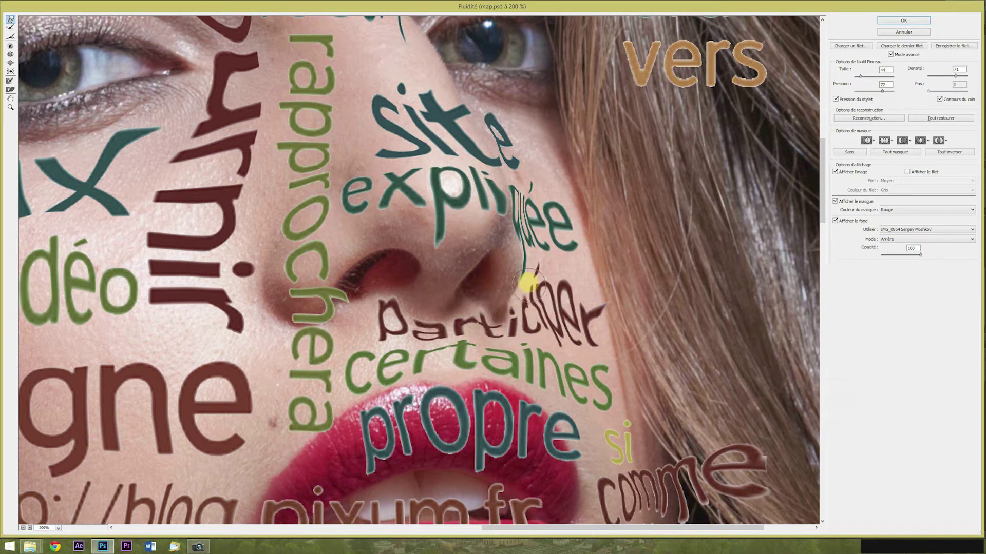
Step: Bend "plus" along the near eyebrow and reshape the upper letters of "fournir" beside the nose bridge with resized warp strokes
left_click(493, 296, "alt")
key("bracketright")
key("bracketright")
key("bracketright")
key("bracketright")
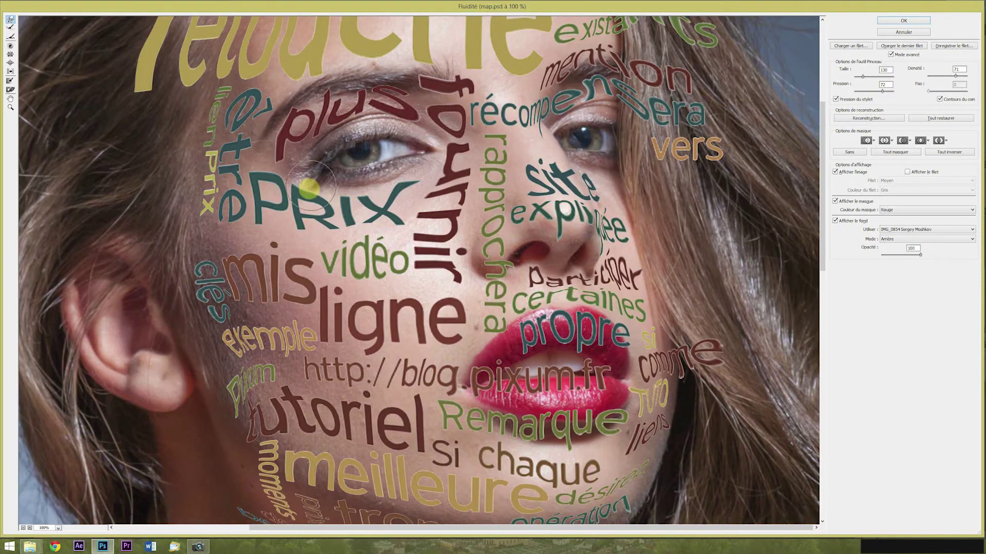
mouse_move(283, 130)
left_mouse_down()
mouse_move(271, 110)
mouse_move(325, 96)
left_mouse_up()
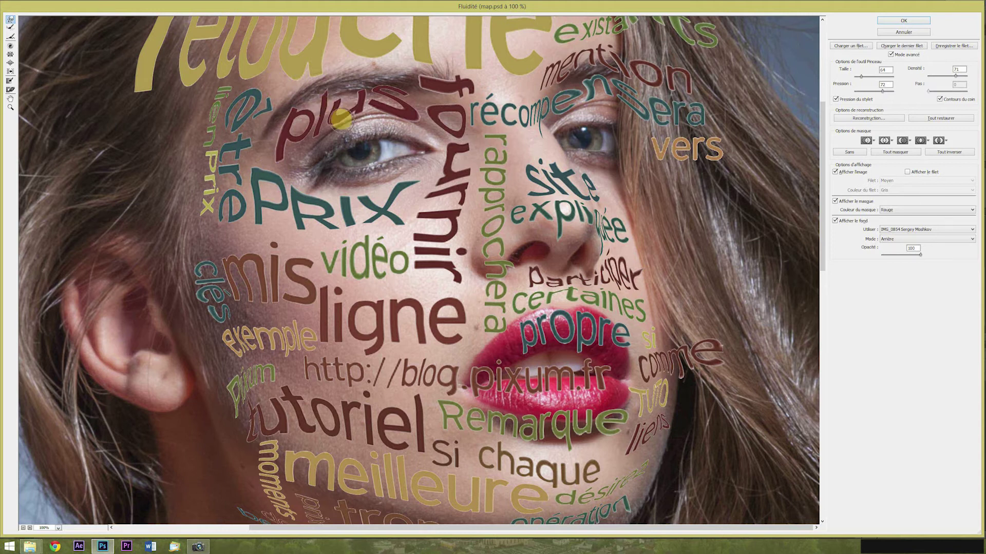
left_click_drag(399, 118, 430, 121)
left_click_drag(420, 82, 458, 83)
key("bracketleft")
key("bracketleft")
key("bracketleft")
key("bracketleft")
mouse_move(467, 127)
left_mouse_down()
mouse_move(443, 127)
mouse_move(444, 160)
left_mouse_up()
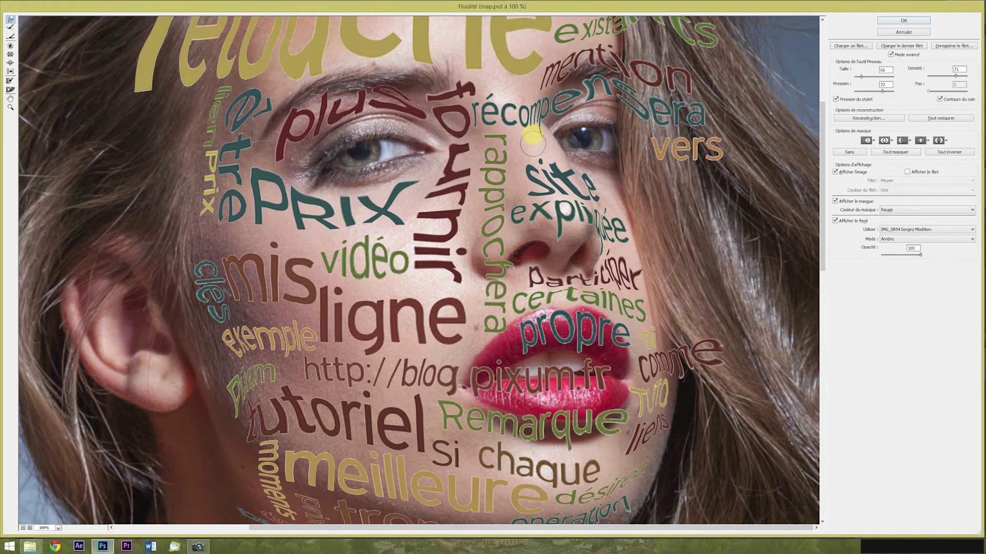
Step: Lower the brush pressure to 13, reduce the size to 70 and nudge "site" on the side of the nose
key("bracketright")
key("bracketright")
key("bracketright")
key("bracketright")
key("bracketright")
key("bracketright")
key("bracketleft")
key("bracketleft")
key("bracketleft")
key("bracketleft")
key("bracketleft")
key("bracketleft")
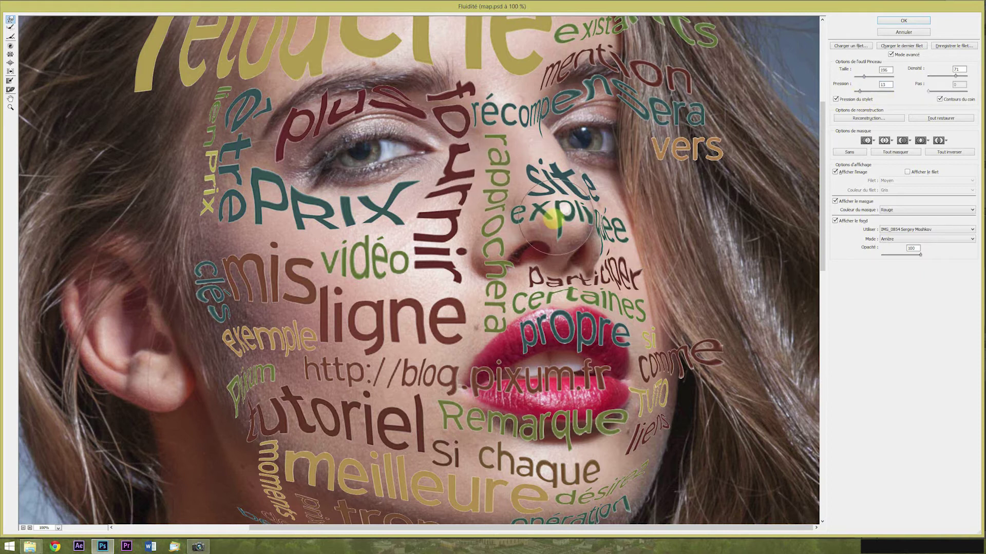
left_click_drag(563, 192, 563, 174)
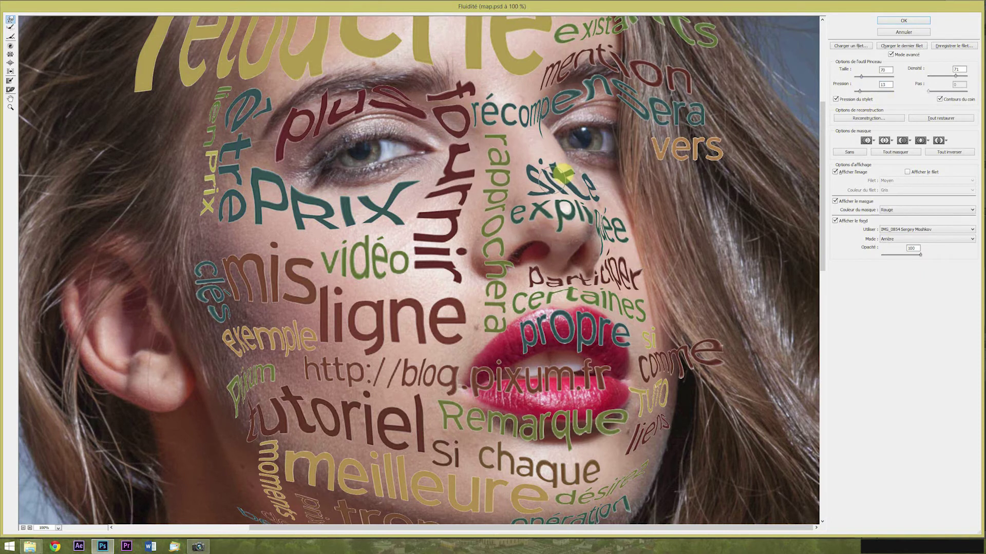
Step: Curve "mention" and "récompensera" around the far brow and eyelid, splitting them at the hairline with soft warp strokes
scroll(564, 195, "up", 5)
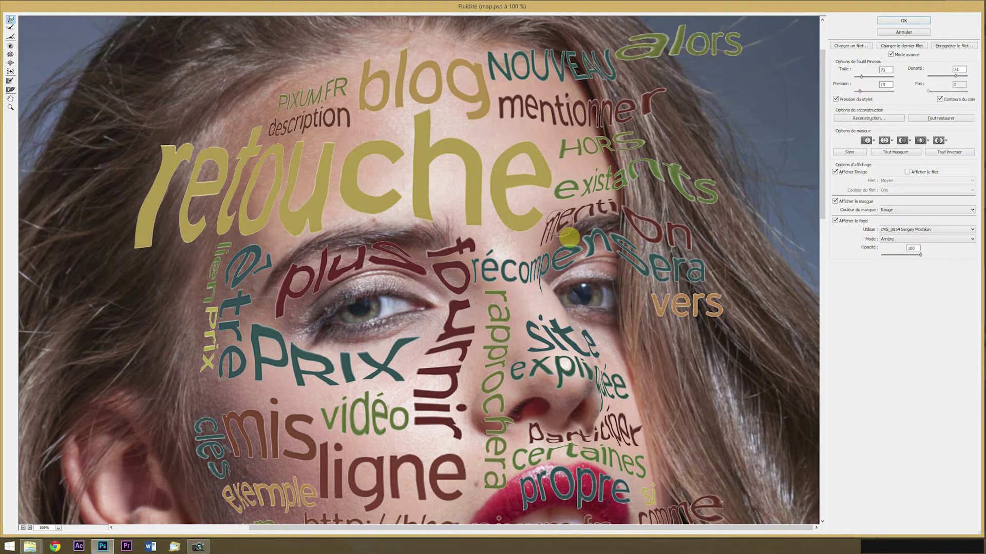
mouse_move(605, 237)
left_mouse_down()
mouse_move(578, 250)
mouse_move(627, 252)
mouse_move(600, 249)
mouse_move(654, 283)
mouse_move(616, 237)
mouse_move(562, 270)
mouse_move(542, 255)
left_mouse_up()
key("bracketright")
key("bracketright")
key("bracketright")
key("bracketright")
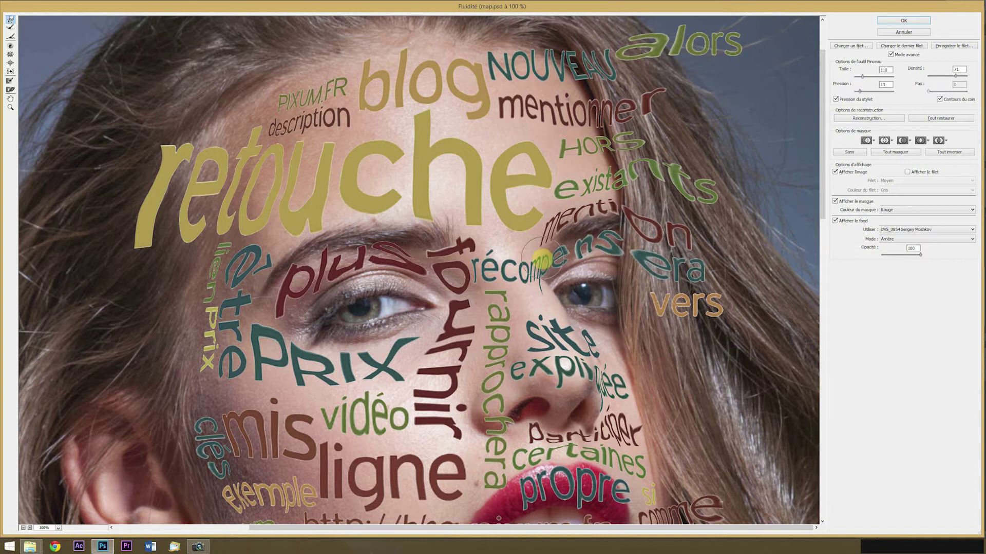
right_click(508, 265, "alt")
left_click_drag(627, 252, 610, 245)
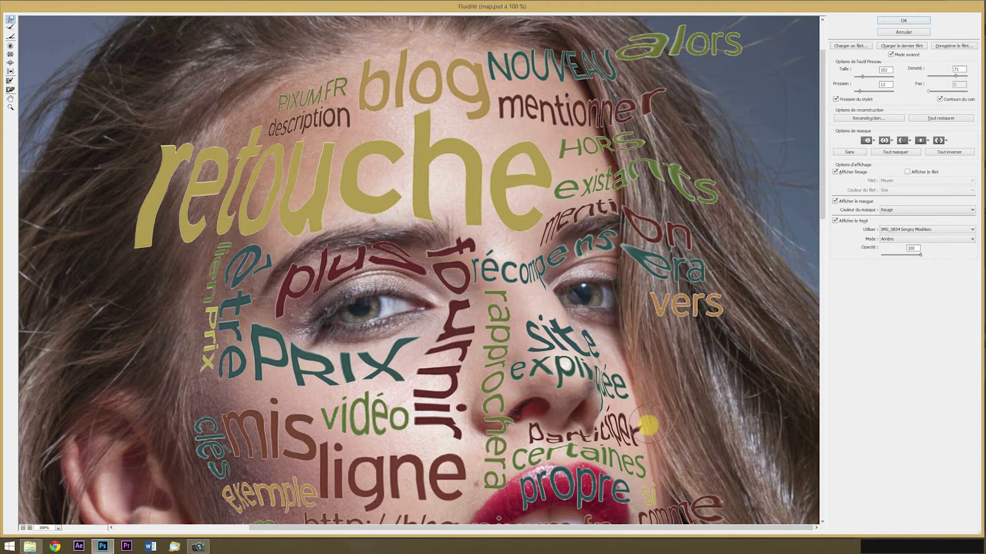
Step: Push "Remarque" down along the curve of the lower lip, raising the brush pressure to about 72
scroll(539, 248, "down", 5)
right_click(572, 357, "alt")
right_click(593, 355, "alt")
mouse_move(556, 356)
left_mouse_down()
mouse_move(602, 348)
mouse_move(610, 383)
left_mouse_up()
left_click_drag(621, 349, 613, 369)
right_click(553, 353, "alt")
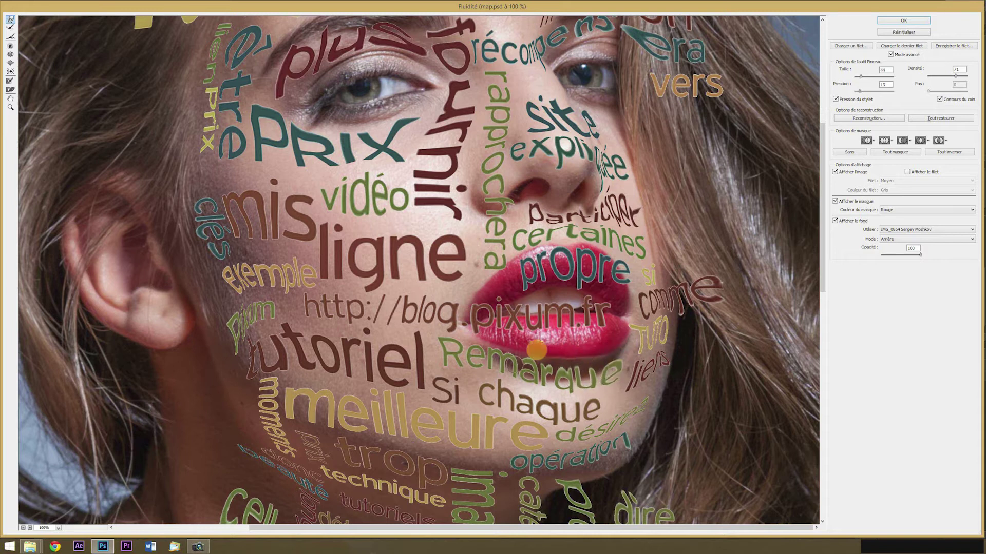
right_click(501, 361, "alt")
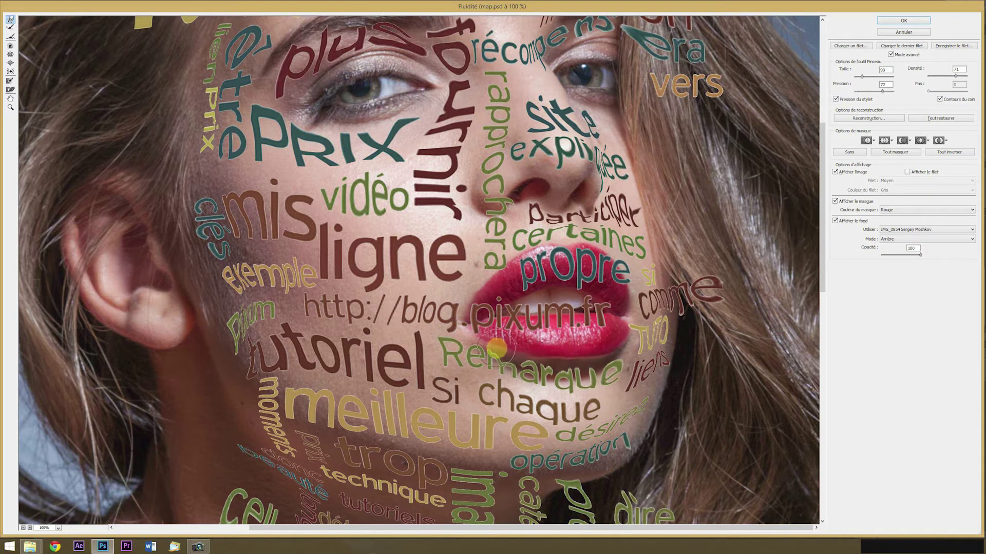
mouse_move(532, 364)
left_mouse_down()
mouse_move(526, 379)
mouse_move(550, 363)
left_mouse_up()
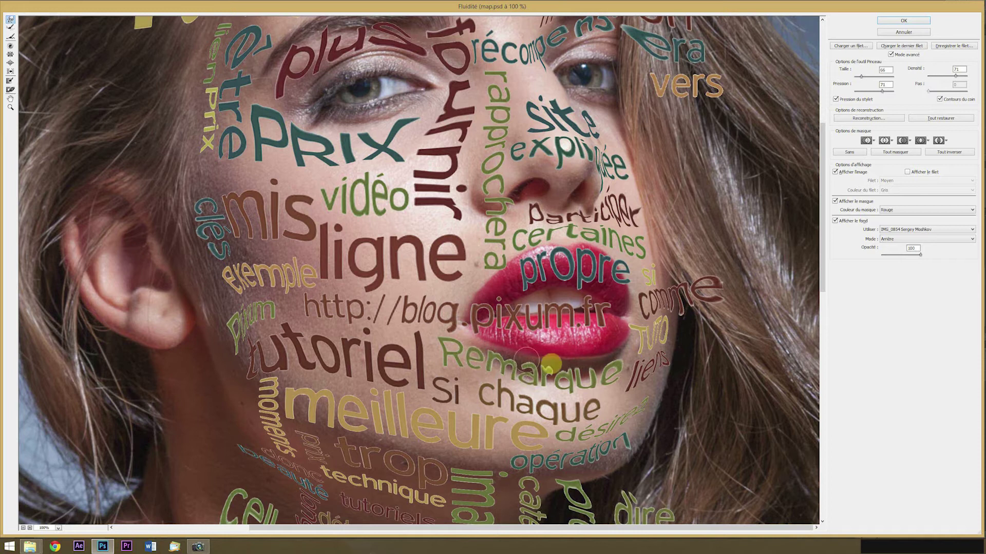
Step: Warp "propose", "catégorie" and "illustrée" below the chin so they follow the neck and jaw, enlarging the brush to 210
scroll(615, 380, "down", 3)
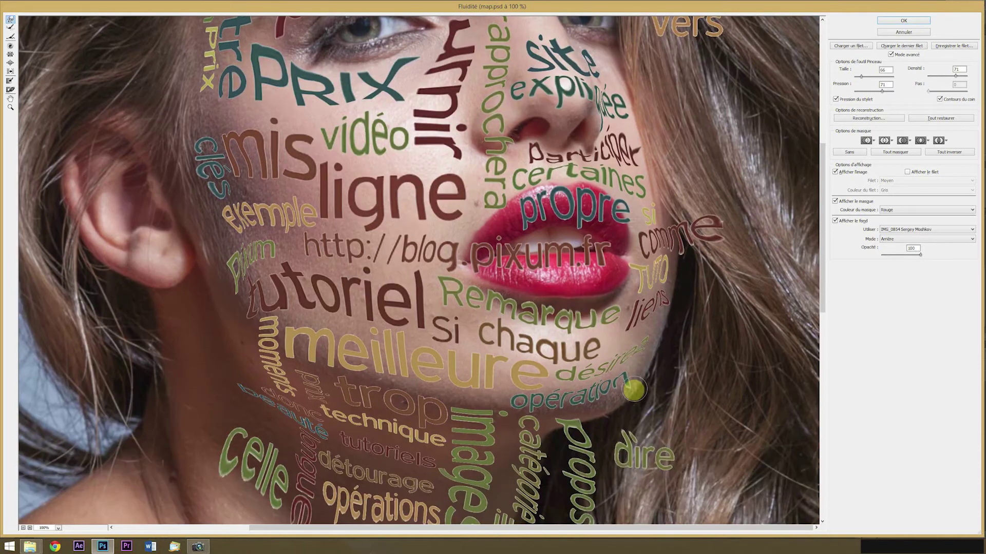
mouse_move(570, 351)
left_mouse_down()
mouse_move(559, 348)
mouse_move(590, 330)
left_mouse_up()
right_click(590, 330, "alt")
right_click(550, 378, "alt")
mouse_move(549, 378)
left_mouse_down()
mouse_move(524, 371)
mouse_move(538, 368)
mouse_move(524, 426)
mouse_move(526, 388)
left_mouse_up()
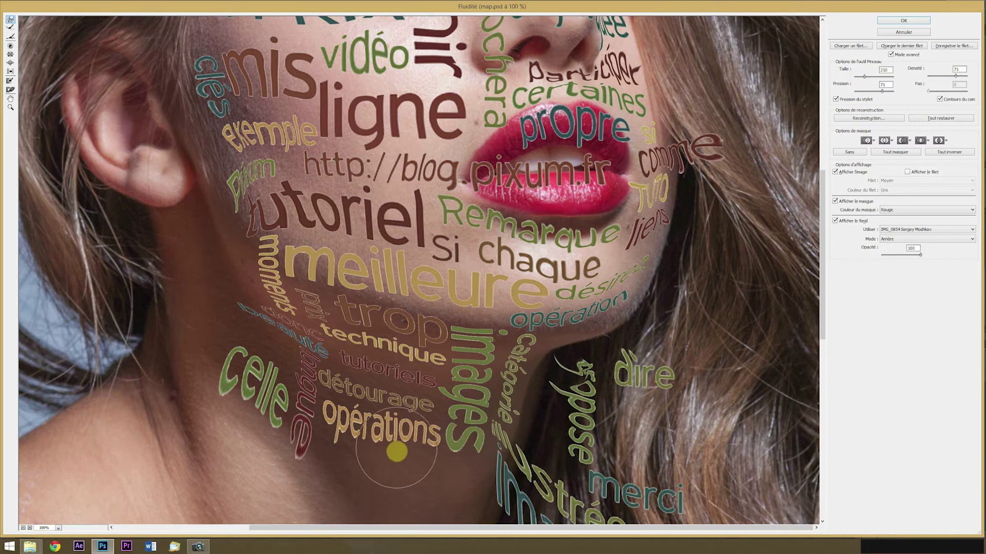
Step: Adjust "tutoriel", "celle" and the small words along the near jaw and neck with warp strokes up to size 132
right_click(334, 307, "alt")
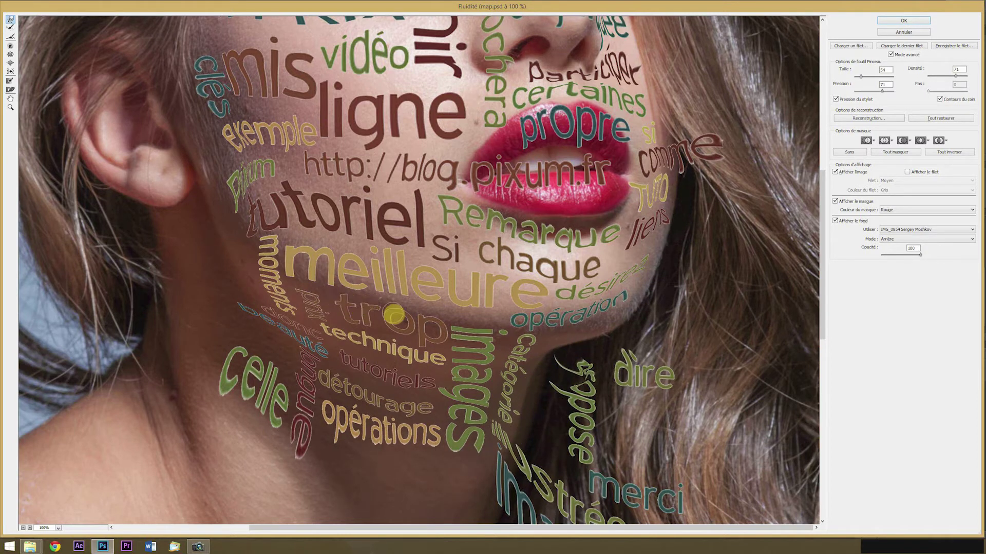
mouse_move(270, 280)
left_mouse_down()
mouse_move(244, 276)
mouse_move(246, 238)
left_mouse_up()
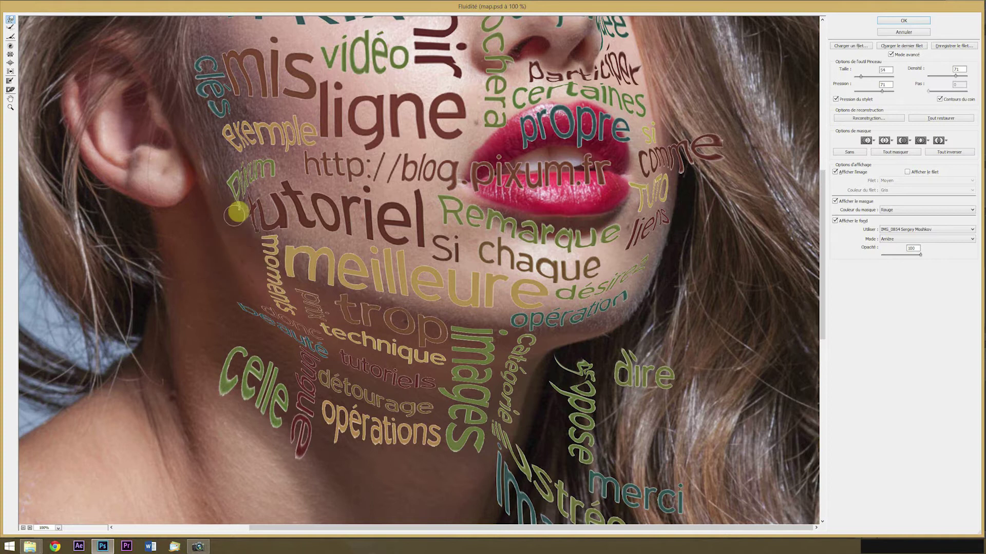
right_click(248, 329, "alt")
left_click_drag(224, 393, 240, 395)
left_click_drag(266, 427, 271, 374)
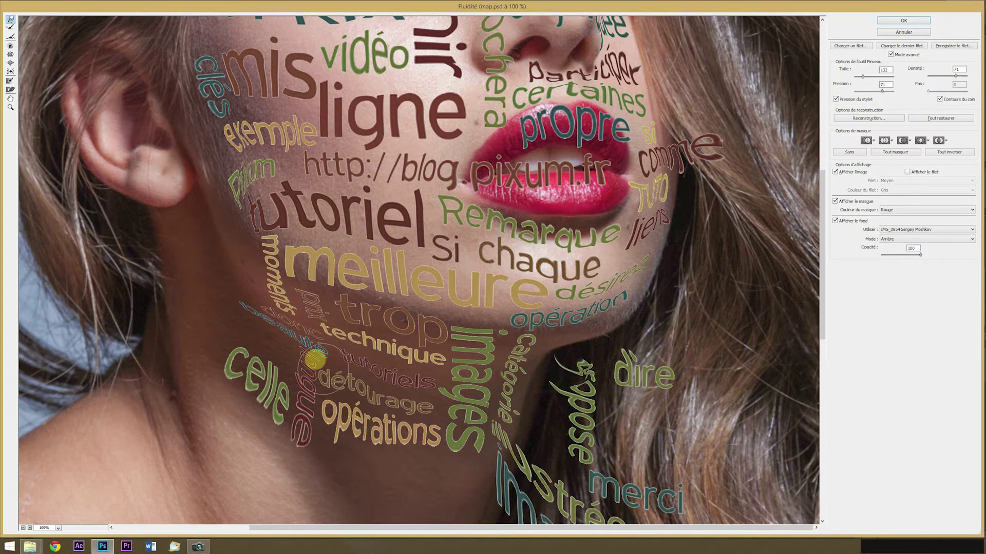
Step: Smooth "plus" along the near eyebrow and push the lower letters of "rapprochera" around the edge of the nostril
scroll(270, 208, "up", 4)
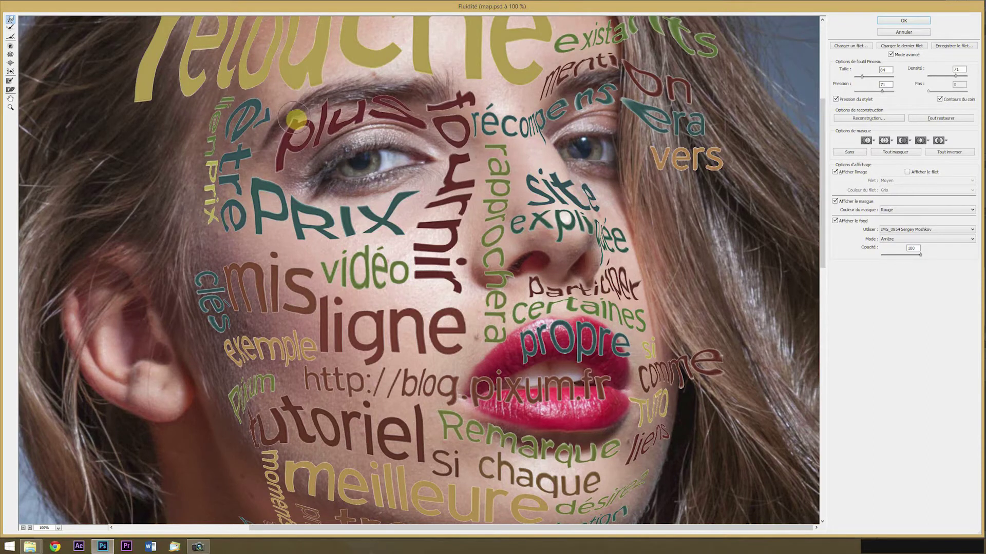
mouse_move(442, 103)
left_mouse_down()
mouse_move(411, 125)
mouse_move(405, 117)
left_mouse_up()
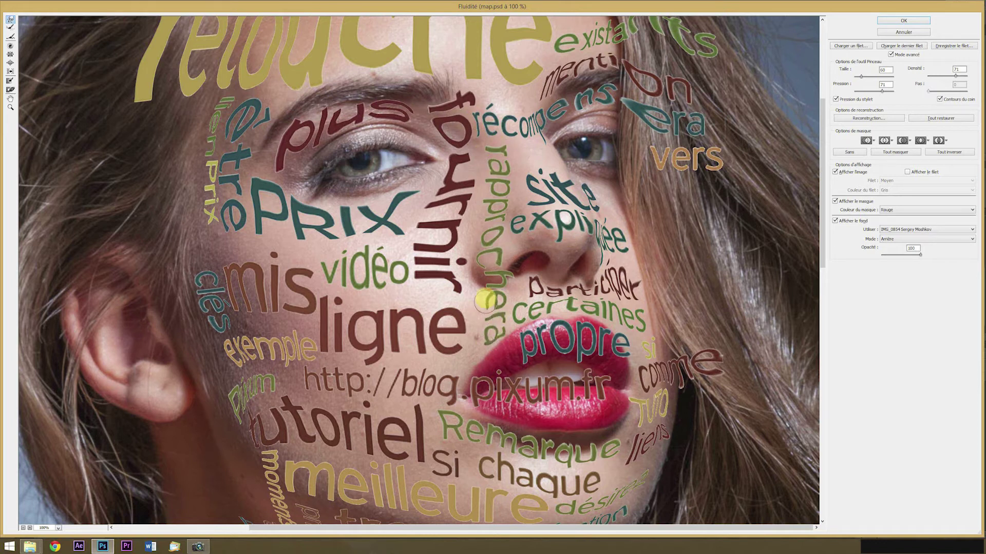
left_click_drag(498, 290, 480, 297)
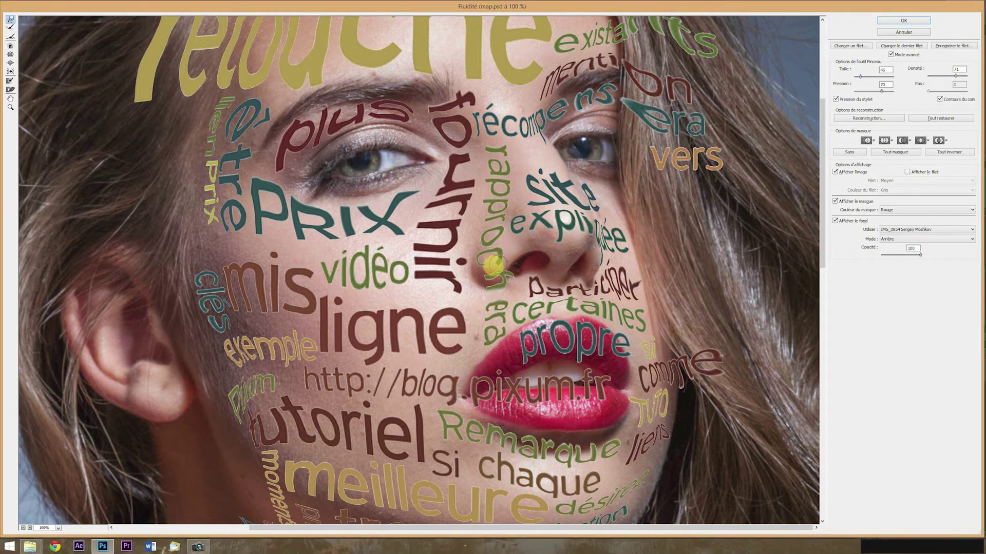
Step: Freeze the "c" of "rapprochera" beside the nostril and warp the letters below it to close the gap in the word
scroll(477, 263, "up", 2)
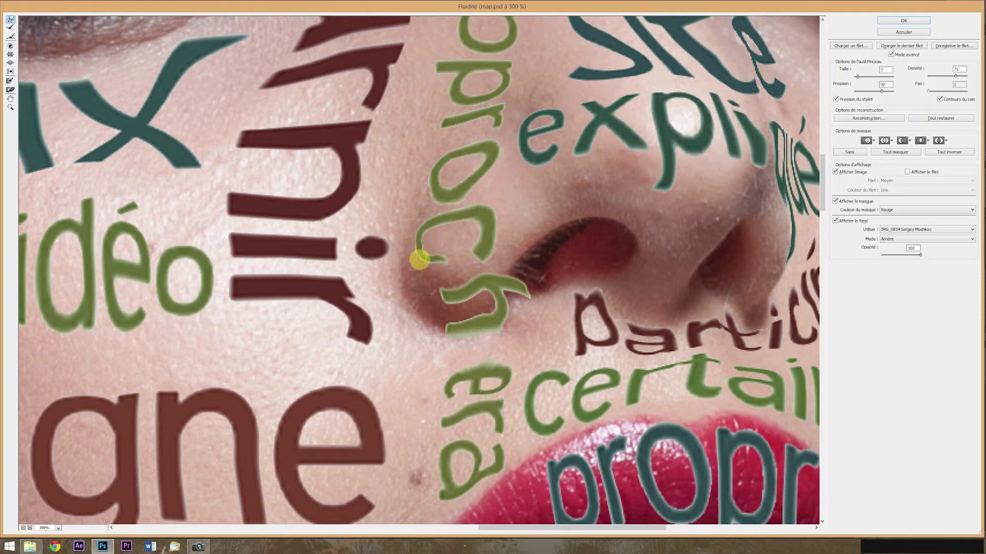
key("f")
mouse_move(406, 247)
left_mouse_down()
mouse_move(493, 221)
mouse_move(485, 215)
left_mouse_up()
mouse_move(454, 292)
left_mouse_down()
mouse_move(430, 294)
mouse_move(436, 301)
mouse_move(483, 280)
mouse_move(545, 288)
mouse_move(542, 275)
mouse_move(528, 279)
mouse_move(455, 339)
left_mouse_up()
mouse_move(488, 377)
left_mouse_down()
mouse_move(468, 371)
mouse_move(480, 343)
mouse_move(464, 329)
mouse_move(487, 321)
mouse_move(524, 278)
mouse_move(452, 316)
left_mouse_up()
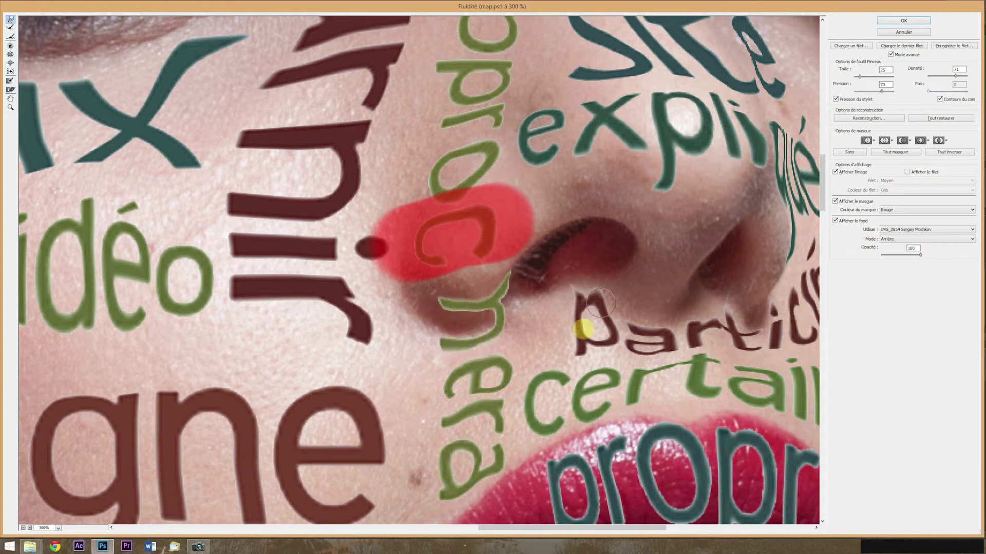
Step: Enlarge the brush to 105 and bend "propre" to follow the curve of the upper lip
key("ctrl+alt+0")
key("bracketright")
key("bracketright")
key("bracketright")
key("bracketright")
left_click_drag(626, 273, 606, 264)
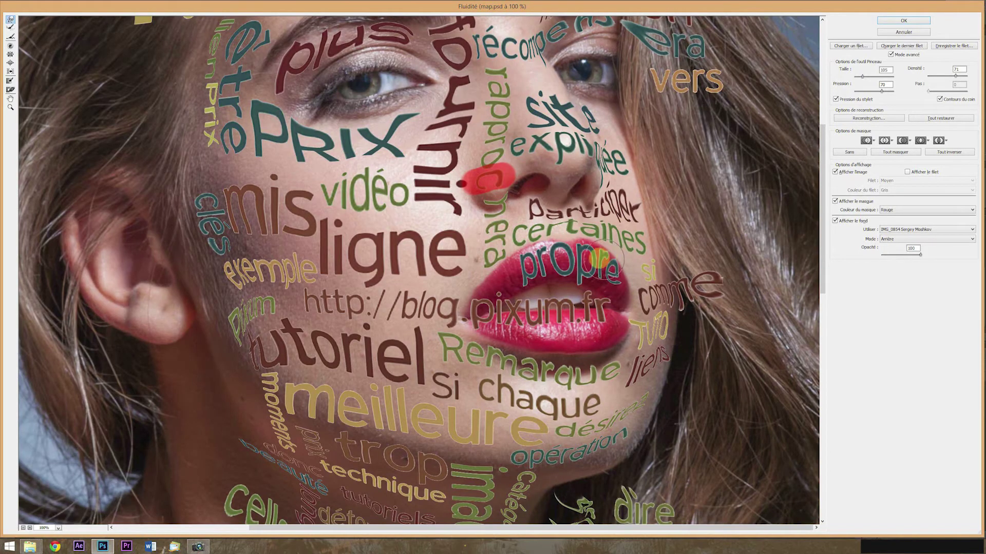
right_click(935, 508)
left_click(928, 402)
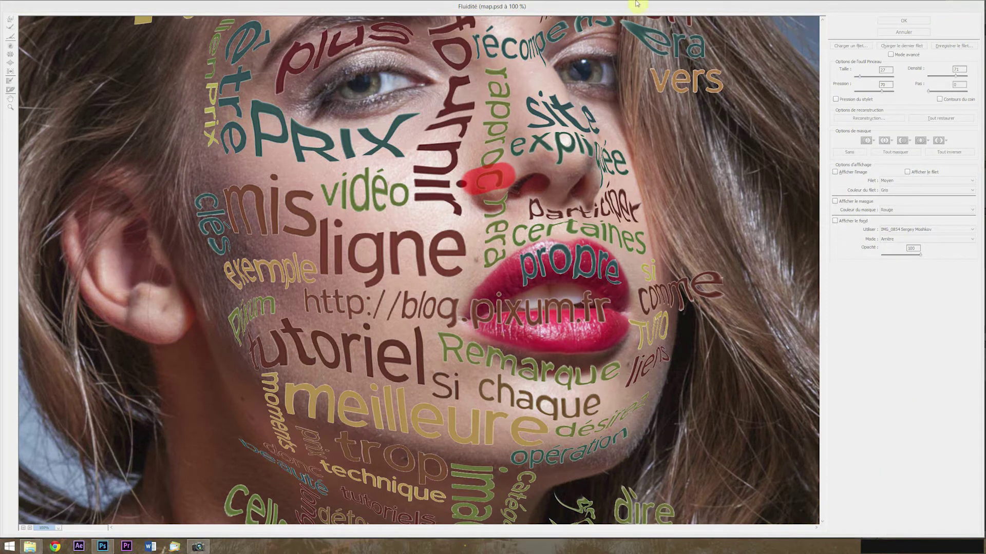
left_click(636, 4)
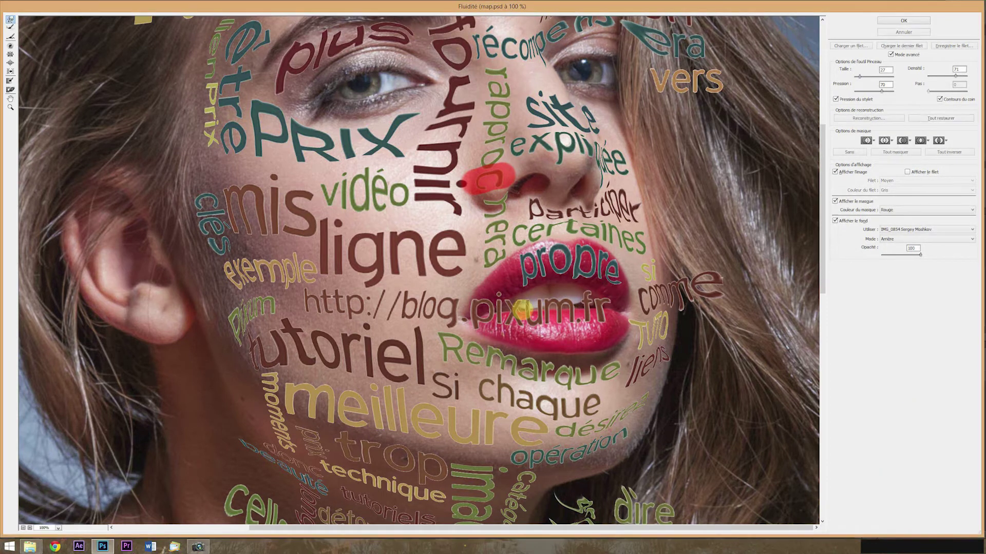
Step: Freeze a band around the lips, covering the edges of "propre" and "Remarque", and try warping "pixum.fr" with brush size 161
key("bracketright")
key("bracketright")
key("bracketright")
key("bracketright")
mouse_move(446, 302)
left_mouse_down()
mouse_move(447, 352)
mouse_move(631, 367)
mouse_move(616, 279)
mouse_move(413, 297)
left_mouse_up()
key("w")
left_click_drag(489, 308, 482, 318)
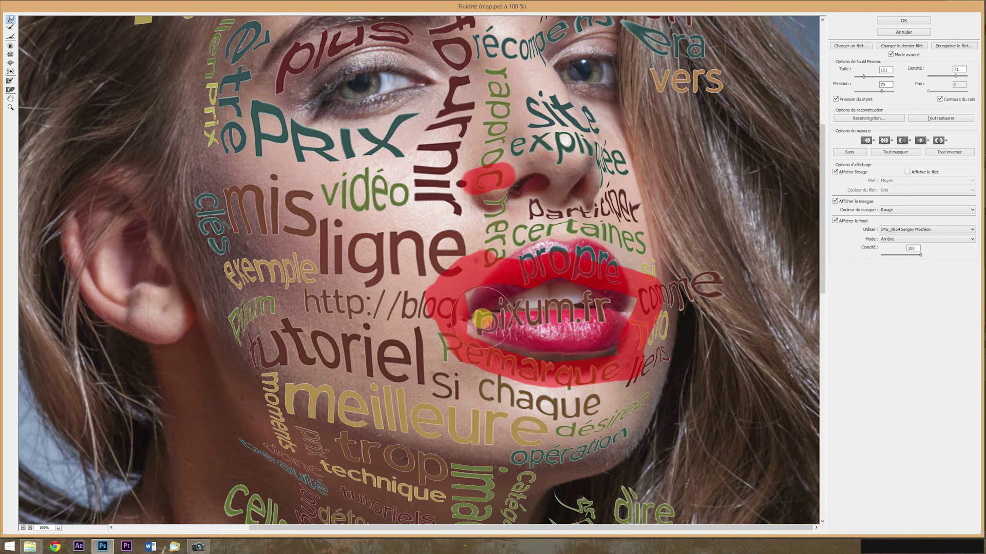
Step: Undo the last warp strokes and extend the frozen area around the corners and lower edge of the lips with brush size 70
key("ctrl+alt+z")
key("ctrl+alt+z")
key("ctrl+alt+z")
mouse_move(485, 253)
left_mouse_down()
mouse_move(525, 274)
mouse_move(614, 269)
mouse_move(522, 352)
mouse_move(449, 325)
left_mouse_up()
scroll(449, 325, "up", 2)
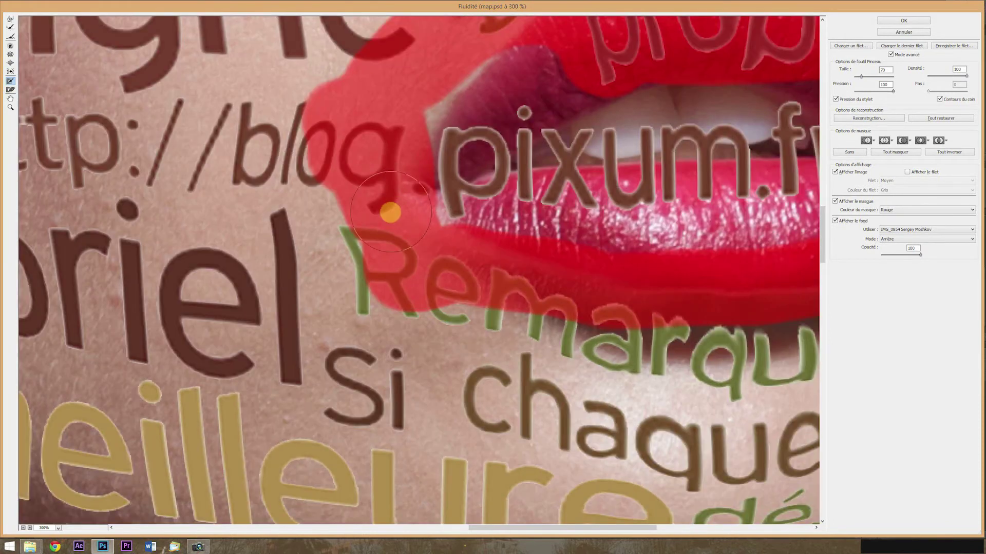
left_click_drag(523, 307, 525, 314)
left_click(404, 390, "ctrl+alt")
left_click_drag(426, 383, 443, 374)
scroll(451, 352, "down", 1)
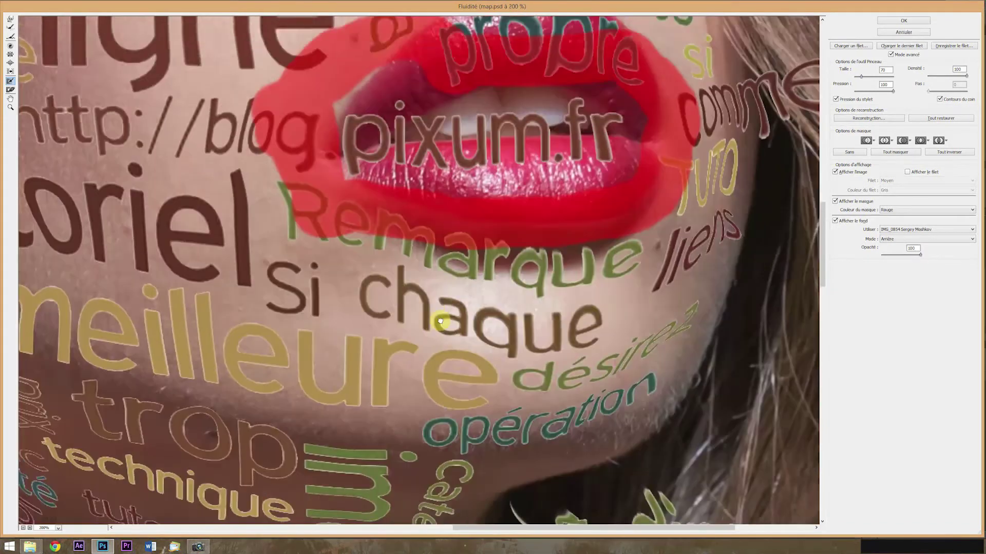
Step: Thaw the mask around the start of "pixum.fr" and warp the word along the curve of the lower lip
left_click_drag(442, 324, 427, 467)
left_click(10, 89)
mouse_move(342, 323)
left_mouse_down()
mouse_move(383, 341)
mouse_move(513, 350)
mouse_move(630, 302)
mouse_move(435, 354)
mouse_move(356, 317)
mouse_move(358, 289)
mouse_move(339, 278)
mouse_move(440, 294)
mouse_move(426, 303)
mouse_move(515, 266)
mouse_move(569, 259)
mouse_move(619, 286)
mouse_move(557, 283)
mouse_move(584, 299)
mouse_move(607, 296)
mouse_move(542, 331)
mouse_move(442, 319)
mouse_move(410, 337)
mouse_move(340, 303)
mouse_move(351, 334)
mouse_move(403, 272)
mouse_move(384, 326)
mouse_move(410, 318)
left_mouse_up()
key("w")
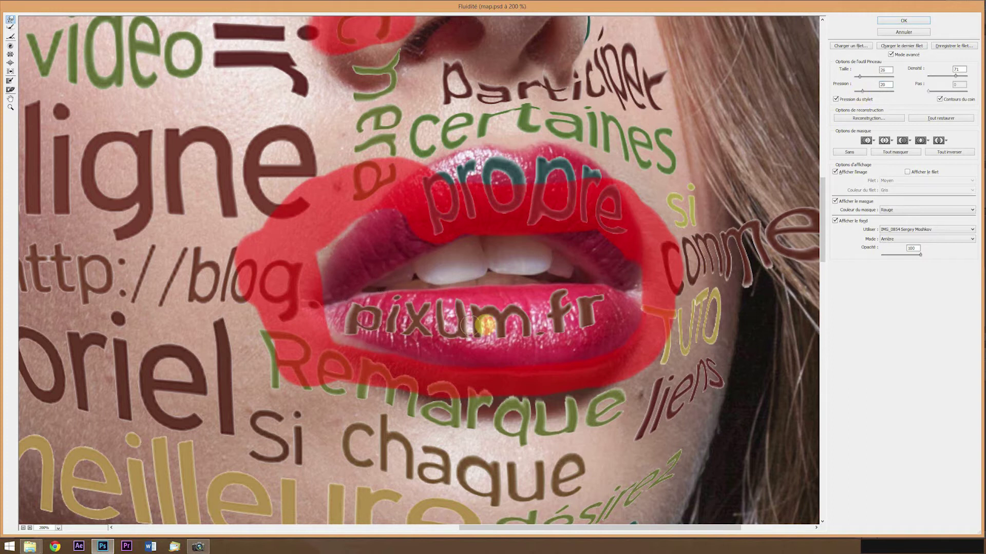
left_click_drag(568, 325, 579, 336)
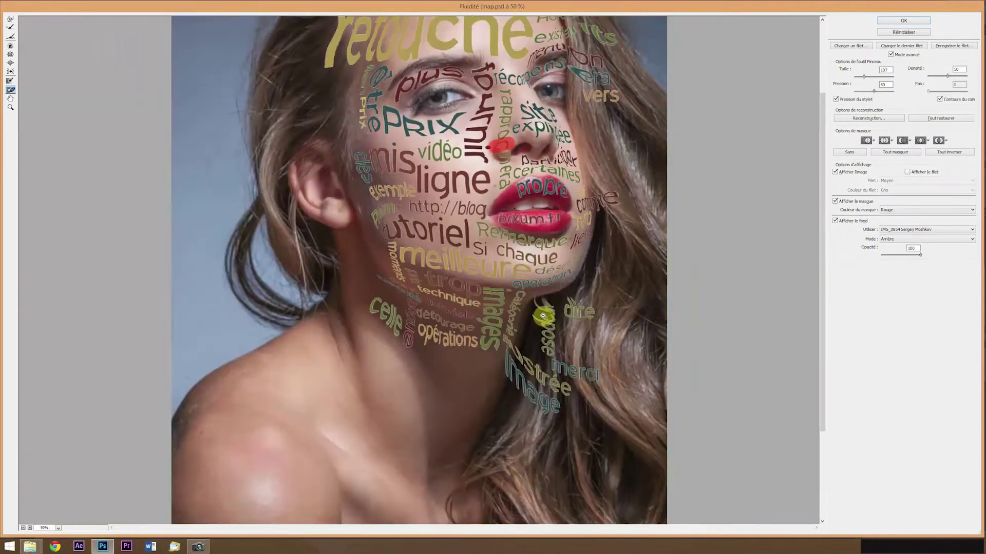
Step: Adjust the letters of "retouche" on the forehead with warp strokes and apply the Liquify changes
left_click(570, 309, "alt")
scroll(437, 99, "up", 5)
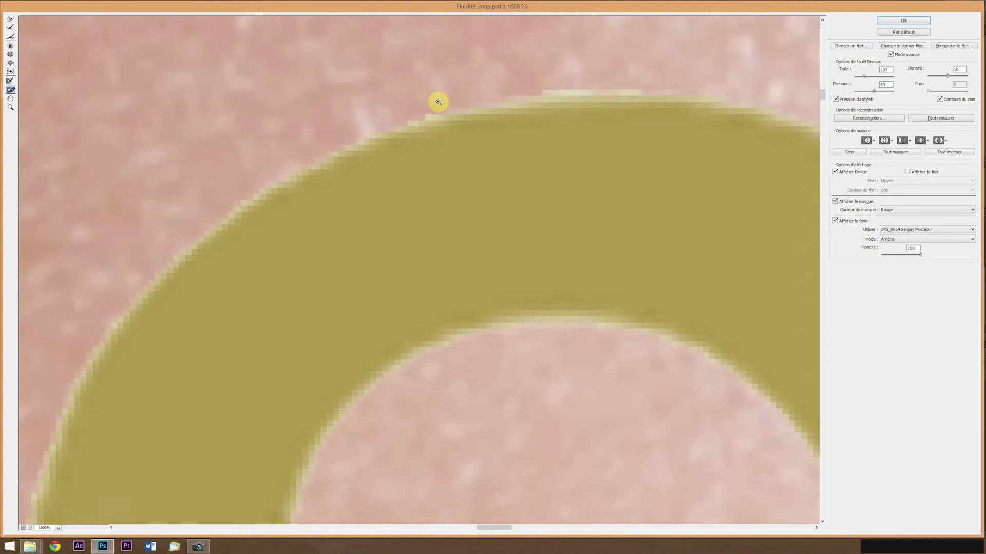
scroll(440, 137, "down", 3)
key("w")
left_click(450, 164)
left_click_drag(455, 172, 455, 156)
key("bracketleft")
key("bracketleft")
left_click_drag(488, 211, 490, 203)
left_click_drag(544, 167, 557, 179)
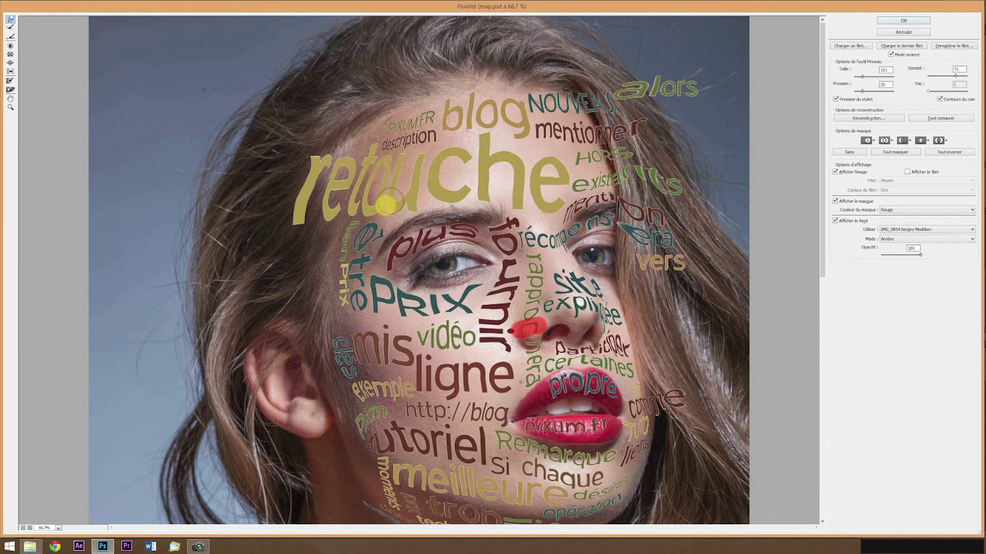
mouse_move(638, 97)
left_mouse_down()
mouse_move(565, 92)
mouse_move(556, 100)
mouse_move(585, 88)
mouse_move(589, 117)
mouse_move(531, 92)
left_mouse_up()
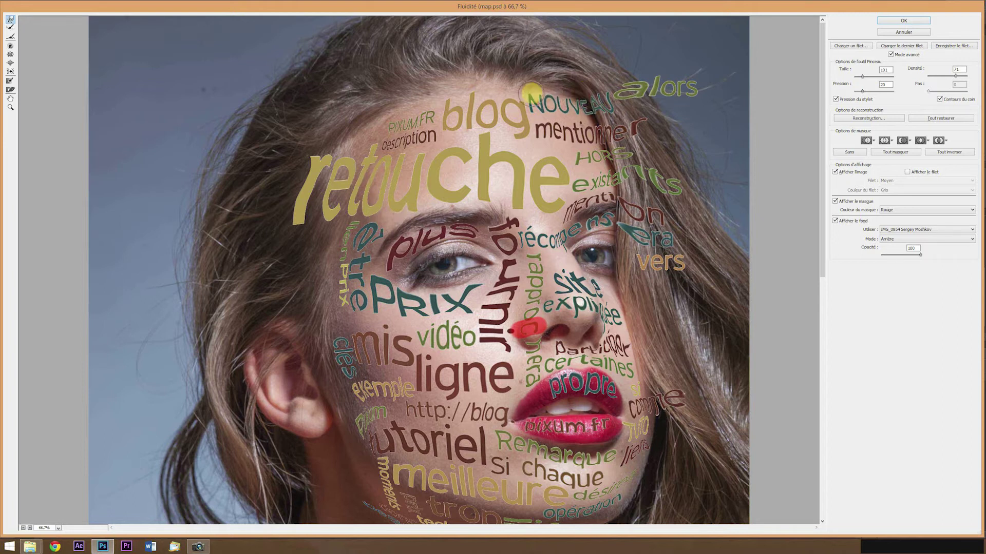
left_click(902, 20)
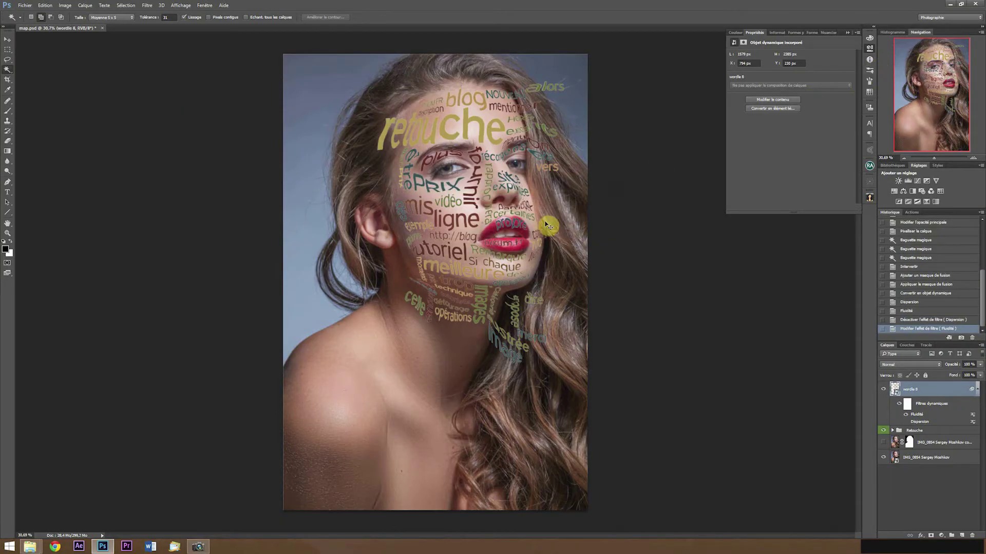
Step: Compare the words on the face with the Displace smart filter switched on and off
left_click(507, 244)
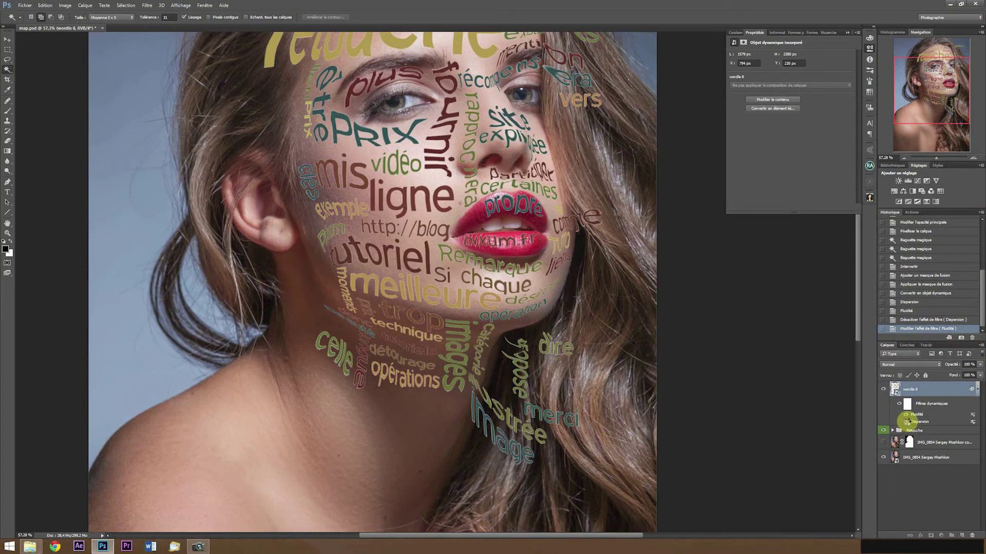
left_click(906, 422)
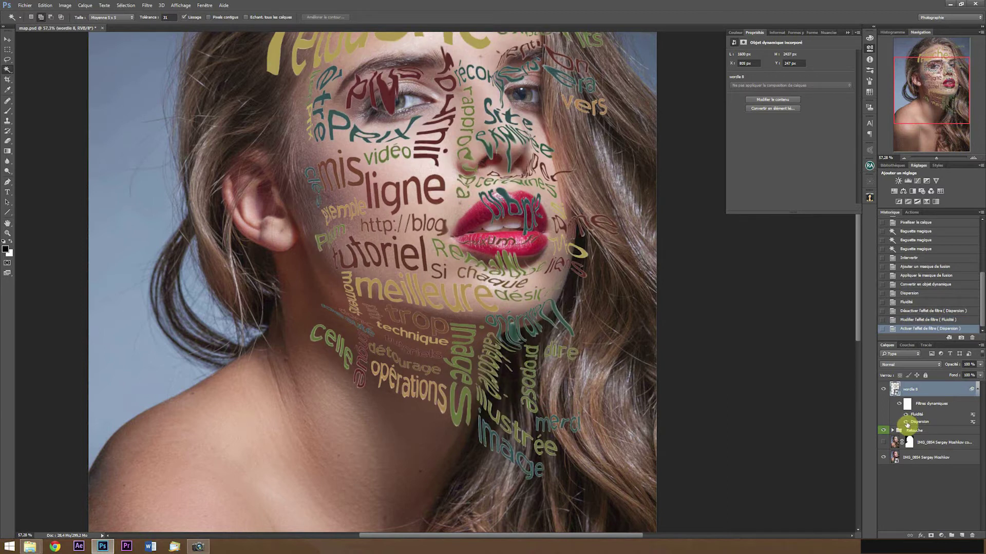
left_click(906, 422)
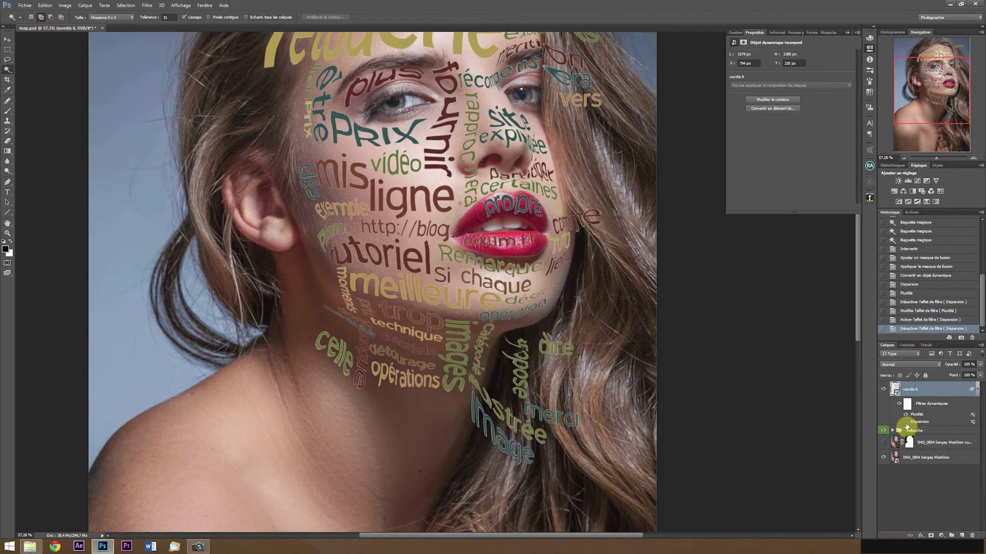
Step: Add a layer mask to the word cloud layer and paint out the words over the hair on the far side of the face
left_click(932, 535)
key("b")
left_click_drag(545, 224, 542, 227)
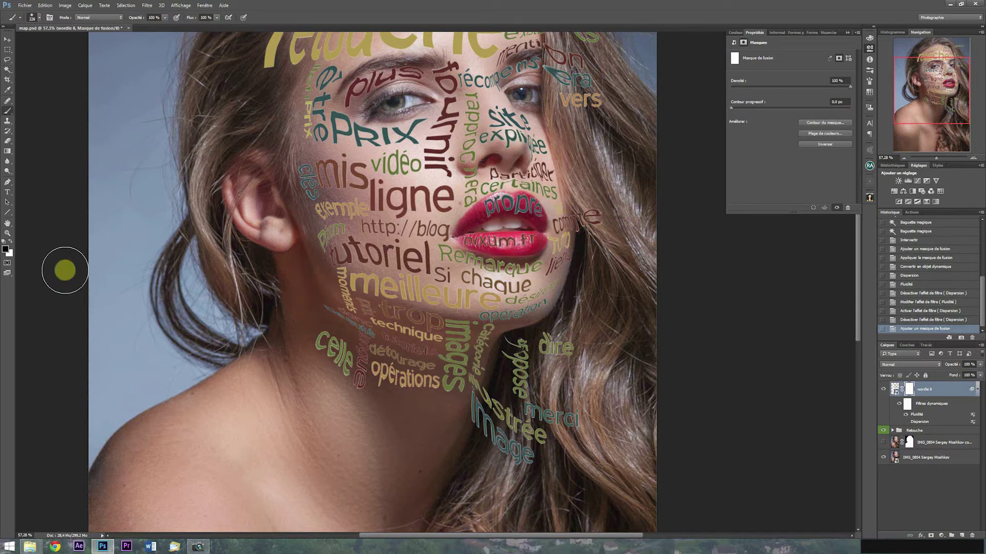
mouse_move(611, 205)
left_mouse_down()
mouse_move(605, 224)
mouse_move(587, 176)
mouse_move(577, 78)
mouse_move(598, 104)
mouse_move(581, 352)
left_mouse_up()
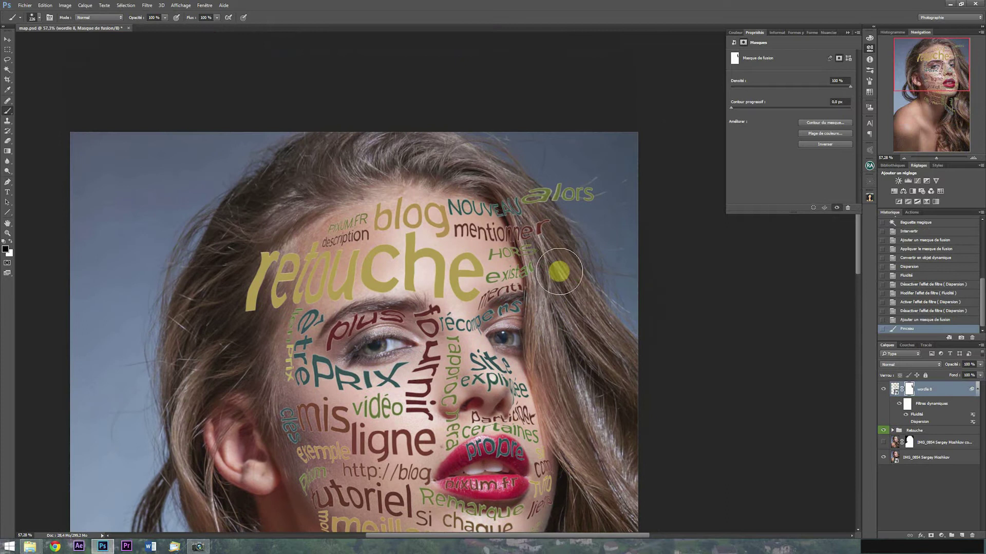
mouse_move(550, 250)
left_mouse_down()
mouse_move(515, 183)
mouse_move(539, 227)
mouse_move(589, 189)
mouse_move(544, 242)
mouse_move(518, 183)
left_mouse_up()
Step: Mask out the start of "retouche" over the hair at the near temple, softening the edge with the brush at 30% opacity
mouse_move(255, 226)
left_mouse_down()
mouse_move(225, 291)
mouse_move(228, 305)
mouse_move(252, 241)
mouse_move(227, 326)
mouse_move(230, 394)
mouse_move(246, 410)
mouse_move(233, 266)
left_mouse_up()
left_click_drag(237, 310, 270, 450)
key("ctrl+z")
left_click_drag(260, 229, 276, 367)
key("3")
left_click(277, 223)
left_click(253, 297)
left_click(270, 226)
left_click(286, 194)
left_click(244, 332)
left_click(241, 336)
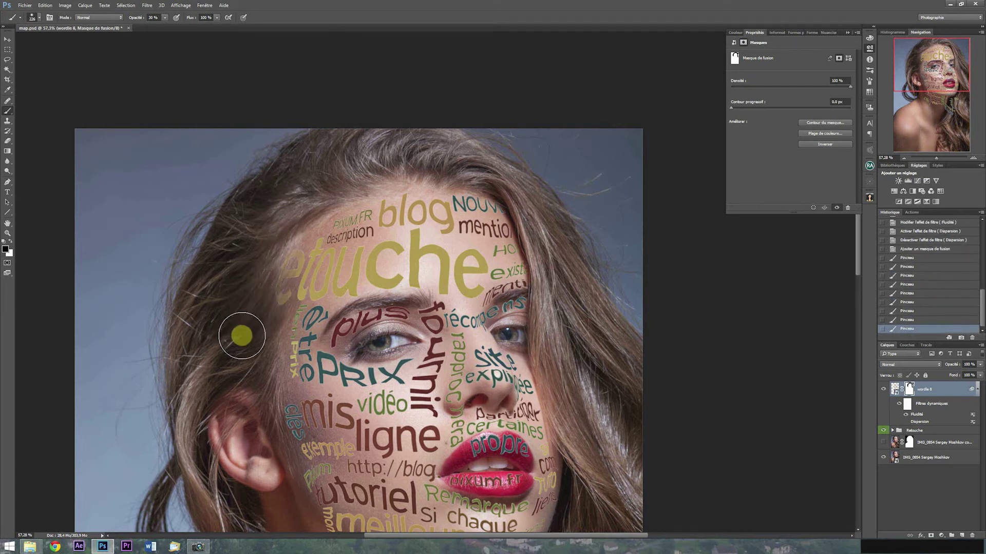
Step: Mask out the words beyond the far hairline and "propre" and "pixum.fr" over the lips
left_click(530, 184)
left_click_drag(529, 334, 405, 290)
left_click_drag(513, 221, 550, 234)
mouse_move(490, 245)
left_mouse_down()
mouse_move(456, 229)
mouse_move(512, 230)
mouse_move(520, 284)
mouse_move(437, 286)
mouse_move(529, 278)
left_mouse_up()
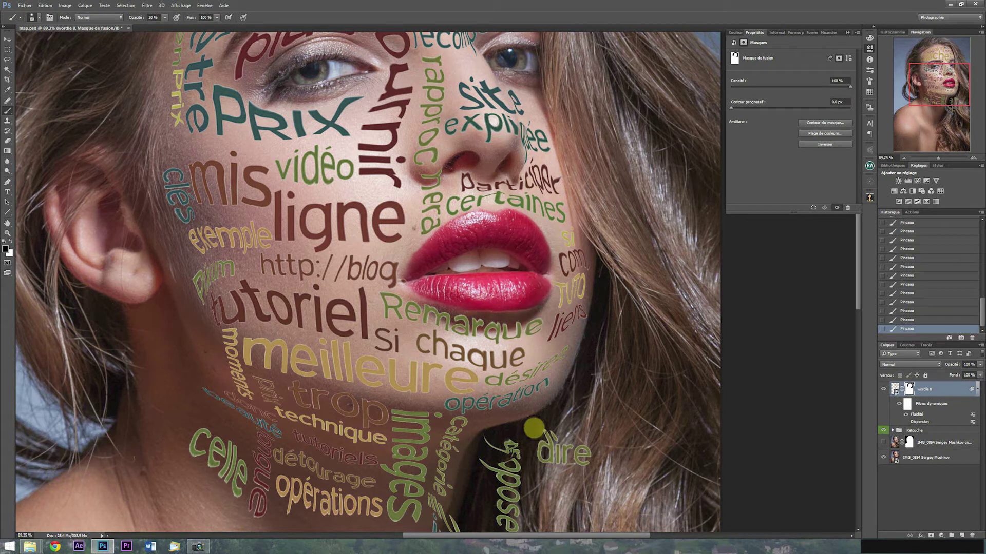
Step: Mask out the words over the hair below the chin, ending the word cloud at "images" and "catégorie" on the neck
scroll(534, 428, "down", 5)
mouse_move(567, 290)
left_mouse_down()
mouse_move(536, 298)
mouse_move(522, 281)
mouse_move(464, 289)
mouse_move(495, 352)
mouse_move(476, 366)
mouse_move(491, 356)
mouse_move(530, 398)
mouse_move(547, 444)
mouse_move(483, 472)
mouse_move(481, 389)
mouse_move(463, 389)
mouse_move(439, 443)
mouse_move(409, 371)
mouse_move(417, 394)
mouse_move(422, 353)
mouse_move(403, 352)
left_mouse_up()
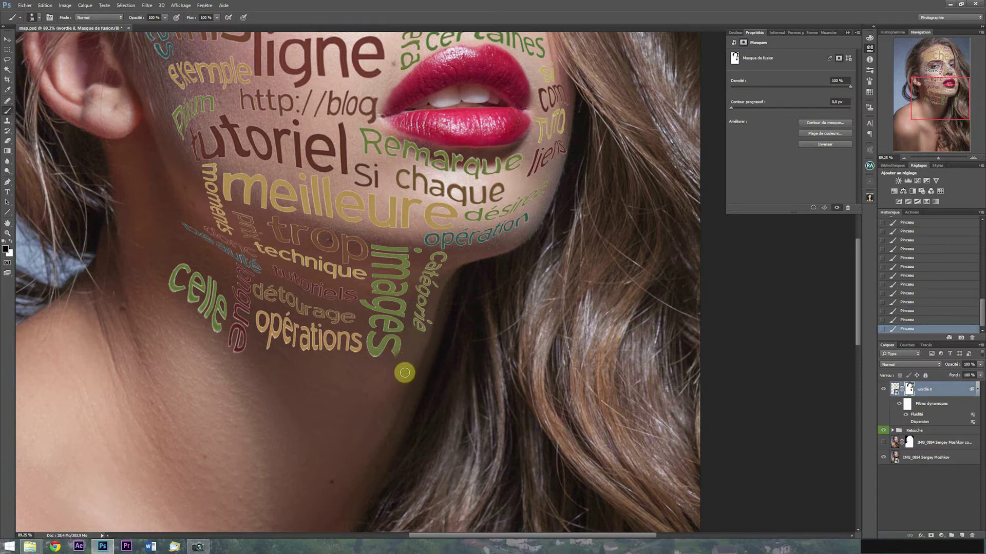
mouse_move(397, 391)
left_mouse_down()
mouse_move(359, 393)
mouse_move(383, 406)
left_mouse_up()
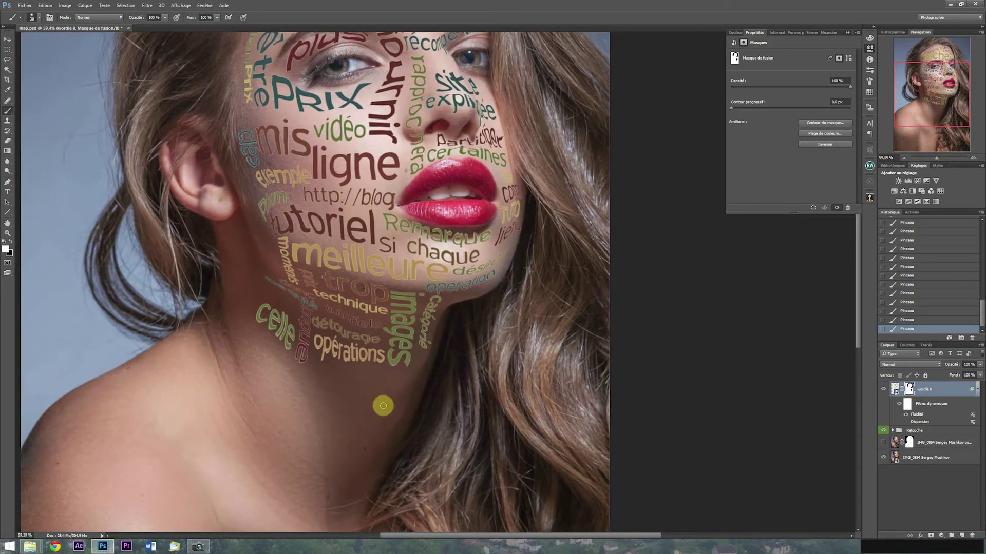
key("ctrl+minus")
key("ctrl+minus")
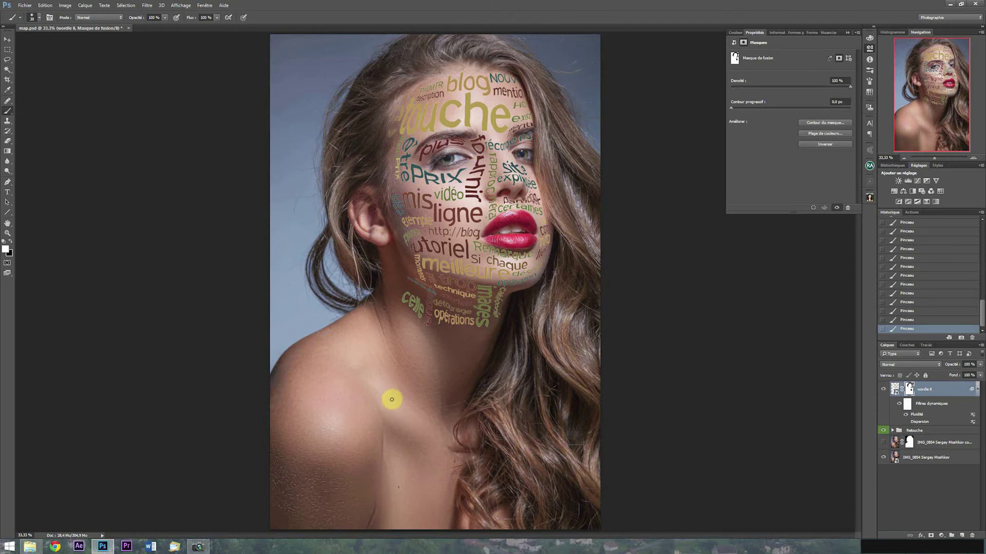
Step: Compare the words on the jaw and neck with the Liquify smart filter switched off and on
mouse_move(400, 249)
left_mouse_down()
mouse_move(425, 257)
mouse_move(412, 257)
left_mouse_up()
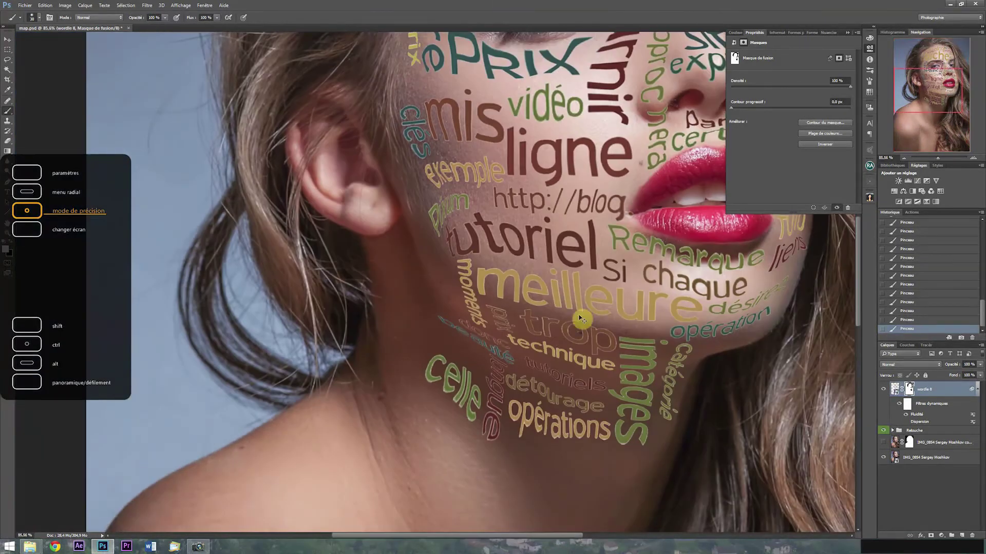
left_click(905, 414)
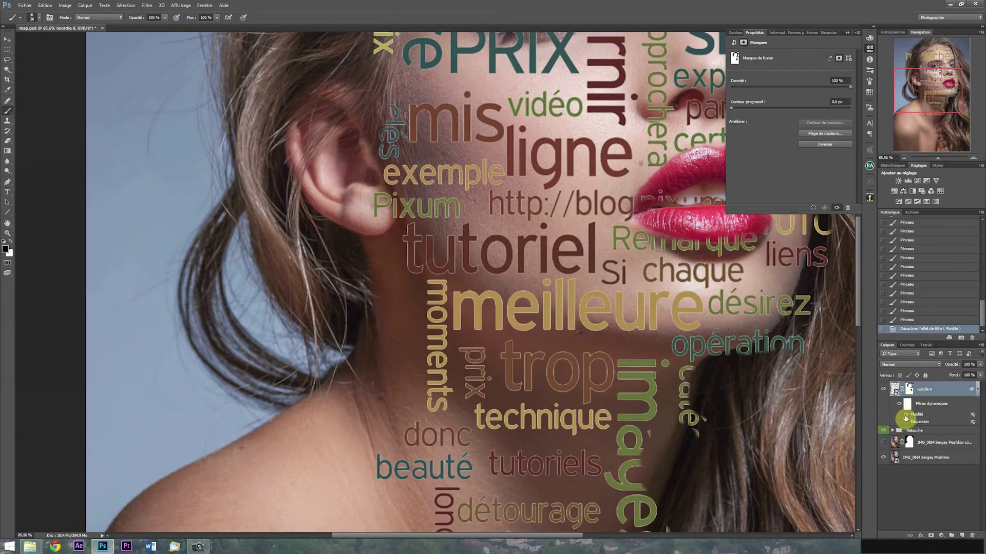
left_click(905, 414)
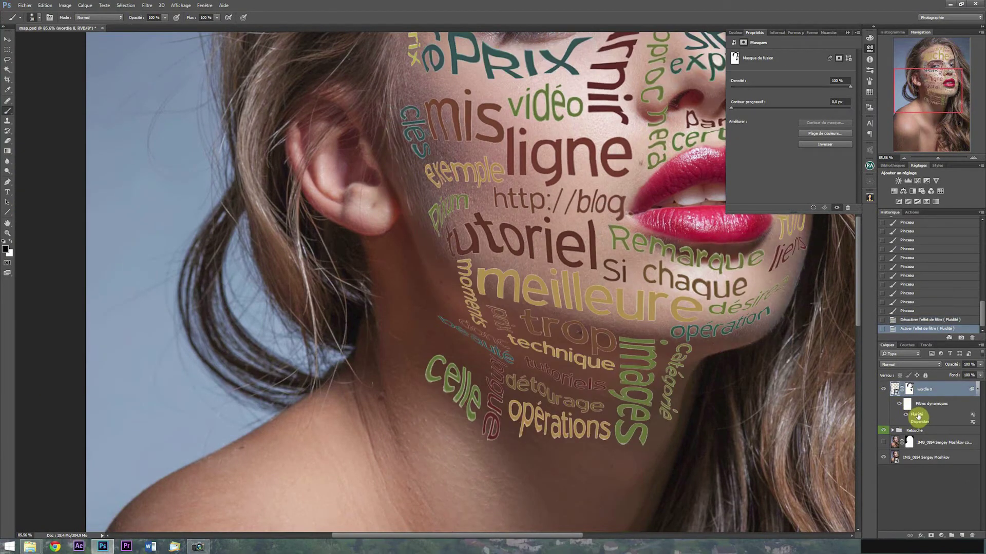
Step: Reopen the Liquify smart filter for editing with only the portrait photo layer as its backdrop
double_click(916, 417)
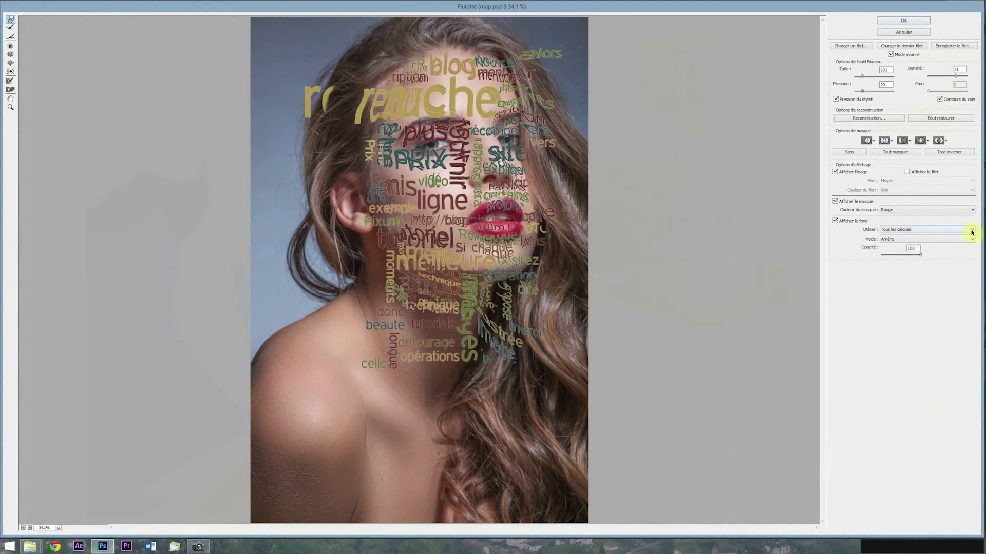
left_click(972, 232)
left_click(940, 249)
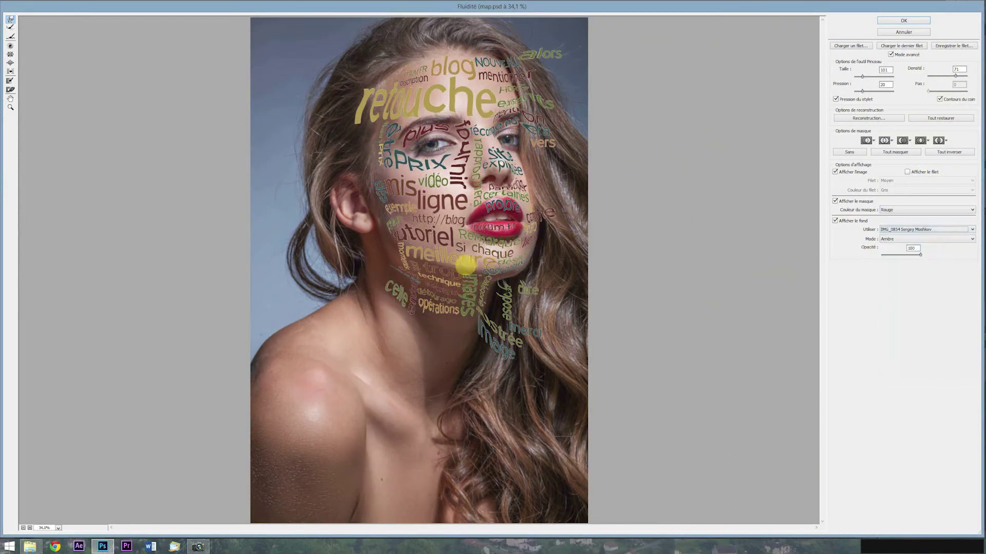
left_click_drag(324, 159, 488, 338)
left_click_drag(401, 220, 438, 255)
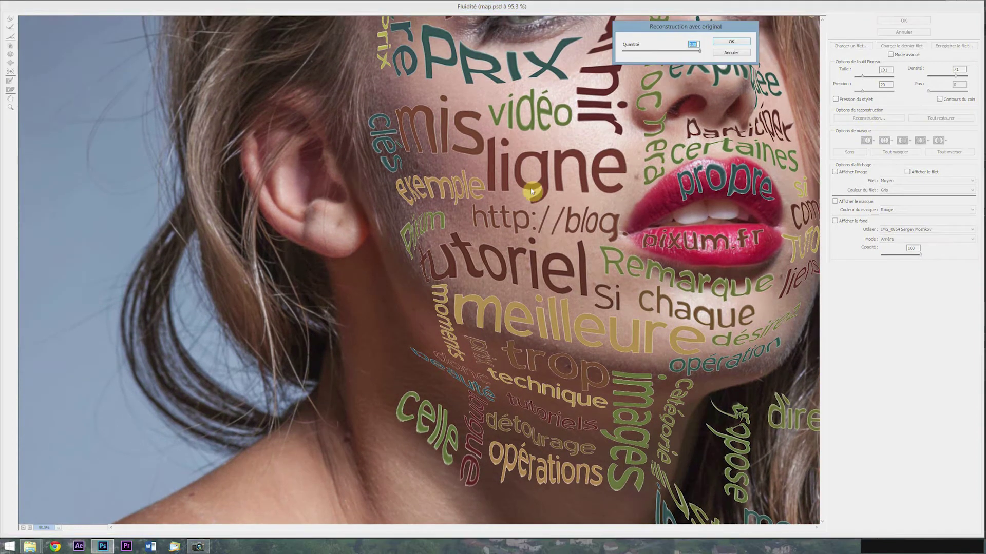
Step: Stretch the beginnings of "Pixum", "tutoriel" and "moments" outward along the near jaw with warp strokes
left_click(11, 27)
mouse_move(406, 253)
left_mouse_down()
mouse_move(426, 231)
mouse_move(437, 286)
mouse_move(404, 234)
mouse_move(426, 226)
mouse_move(411, 219)
mouse_move(396, 229)
mouse_move(434, 214)
mouse_move(417, 212)
mouse_move(417, 255)
mouse_move(391, 259)
mouse_move(474, 266)
mouse_move(424, 262)
mouse_move(439, 286)
mouse_move(429, 318)
mouse_move(392, 244)
mouse_move(430, 224)
mouse_move(437, 246)
mouse_move(482, 269)
mouse_move(488, 217)
left_mouse_up()
key("[")
key("[")
key("[")
key("[")
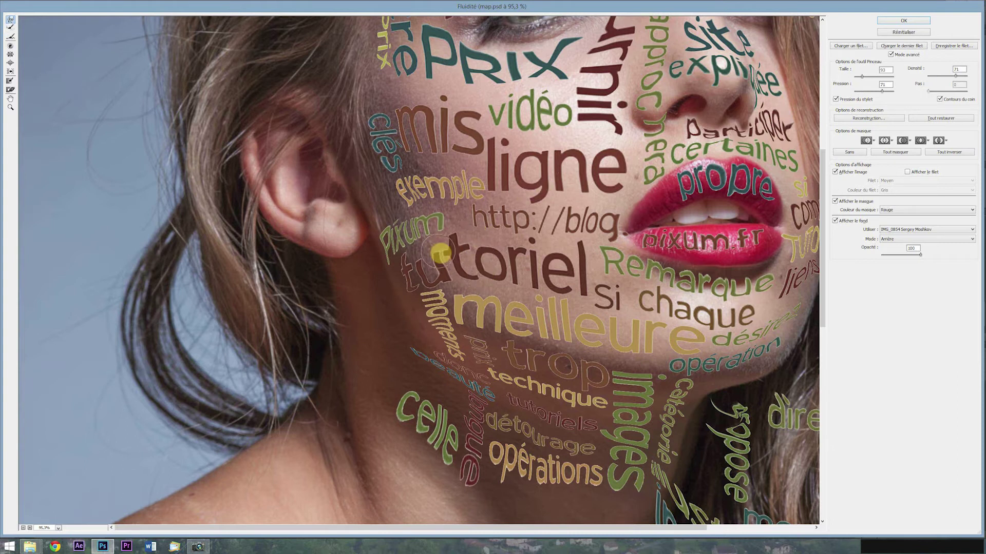
Step: Refine the letter shapes of "Pixum" beside the near jaw with finer warp strokes at brush size 28
scroll(450, 292, "up", 5)
mouse_move(385, 247)
left_mouse_down()
mouse_move(378, 187)
mouse_move(422, 211)
mouse_move(482, 175)
mouse_move(537, 163)
mouse_move(402, 256)
mouse_move(494, 394)
mouse_move(486, 401)
mouse_move(471, 280)
mouse_move(485, 316)
mouse_move(510, 317)
mouse_move(484, 316)
mouse_move(473, 333)
mouse_move(559, 277)
mouse_move(616, 318)
mouse_move(553, 240)
mouse_move(498, 281)
mouse_move(421, 263)
mouse_move(437, 225)
mouse_move(462, 260)
mouse_move(445, 292)
mouse_move(472, 332)
mouse_move(454, 310)
mouse_move(457, 284)
mouse_move(455, 315)
mouse_move(494, 394)
mouse_move(471, 357)
mouse_move(407, 225)
mouse_move(423, 204)
mouse_move(436, 234)
mouse_move(450, 225)
mouse_move(476, 170)
mouse_move(520, 148)
left_mouse_up()
left_click_drag(390, 194, 397, 189)
right_click(447, 137, "alt")
left_click_drag(455, 133, 448, 124)
double_click(475, 195, "alt")
left_click(475, 195, "alt")
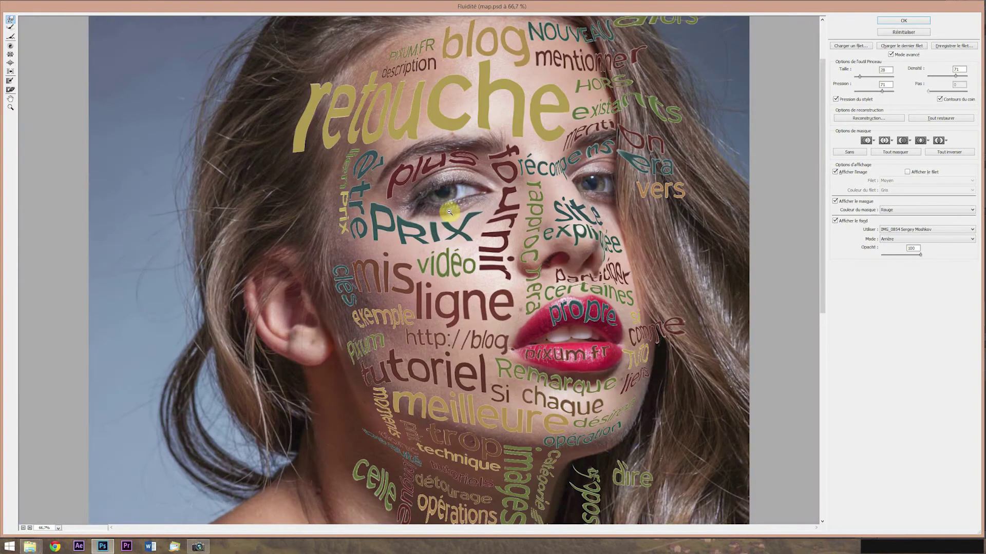
Step: Bend "celle" and "longue" along the neck with brush size 100 and apply the Liquify changes
scroll(439, 282, "down", 3)
right_click(354, 343, "alt")
right_click(385, 359, "alt")
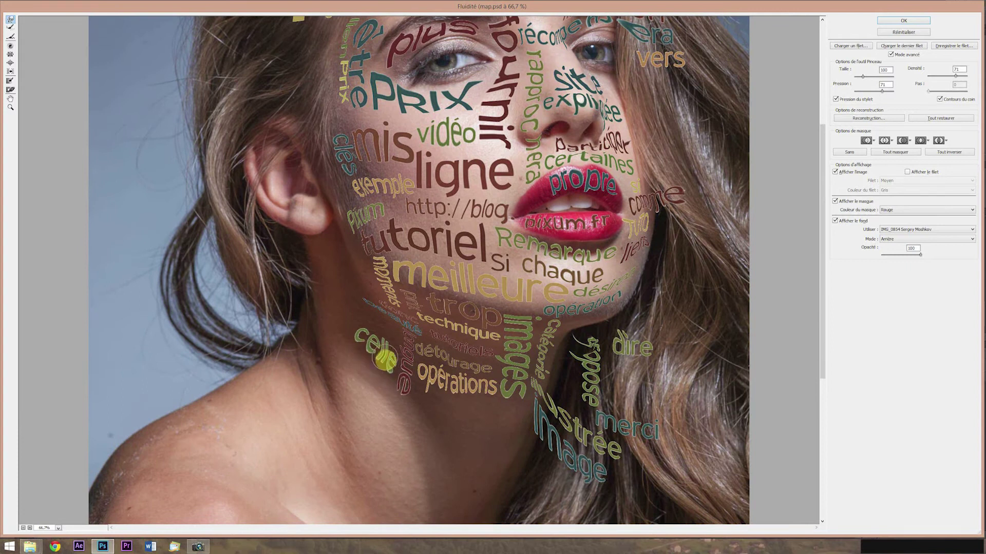
mouse_move(402, 378)
left_mouse_down()
mouse_move(402, 391)
mouse_move(425, 380)
mouse_move(484, 388)
left_mouse_up()
left_click_drag(424, 307, 425, 274)
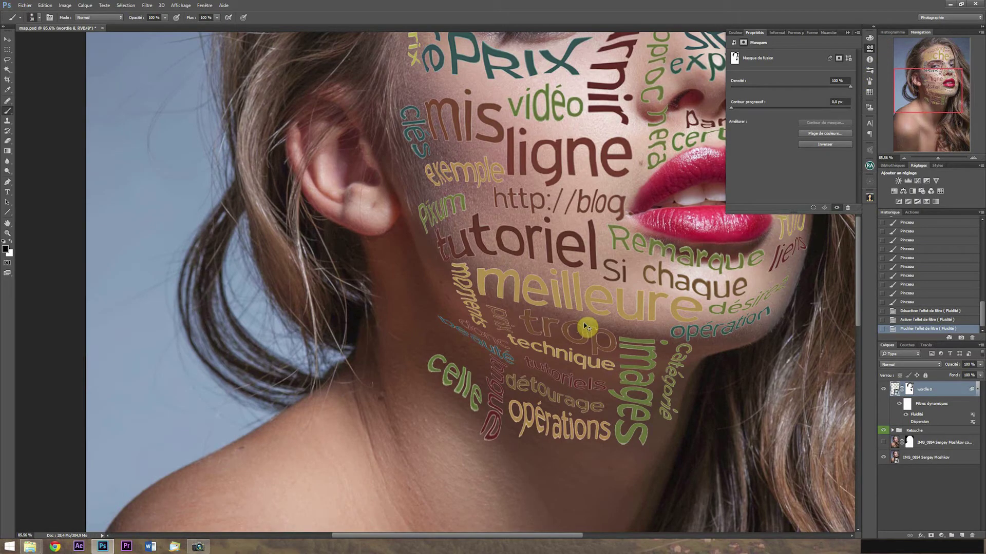
Step: Retouch the layer mask over the start of "retouche" at the near temple with the brush at 20% opacity, undoing the last stroke
scroll(588, 328, "down", 5)
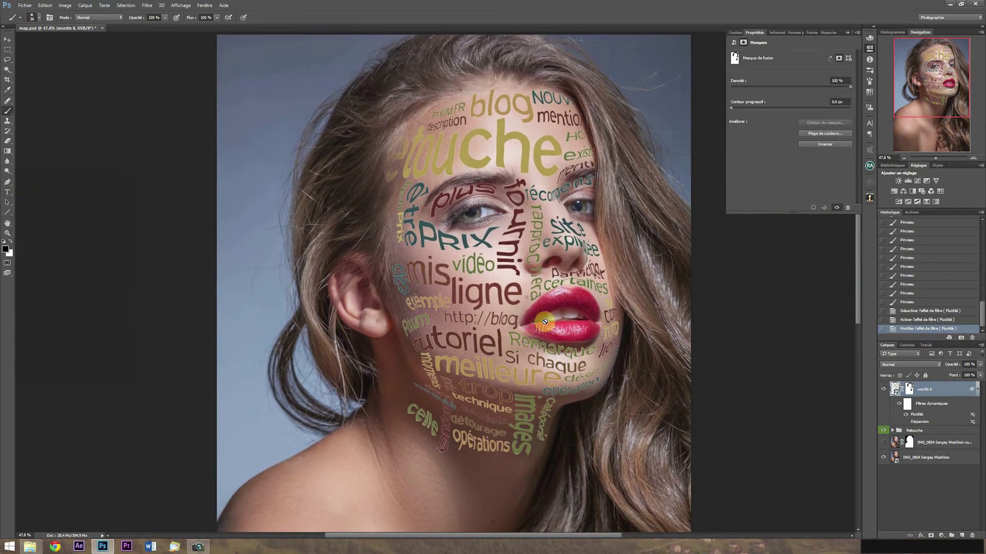
left_click(909, 389)
scroll(384, 173, "up", 6)
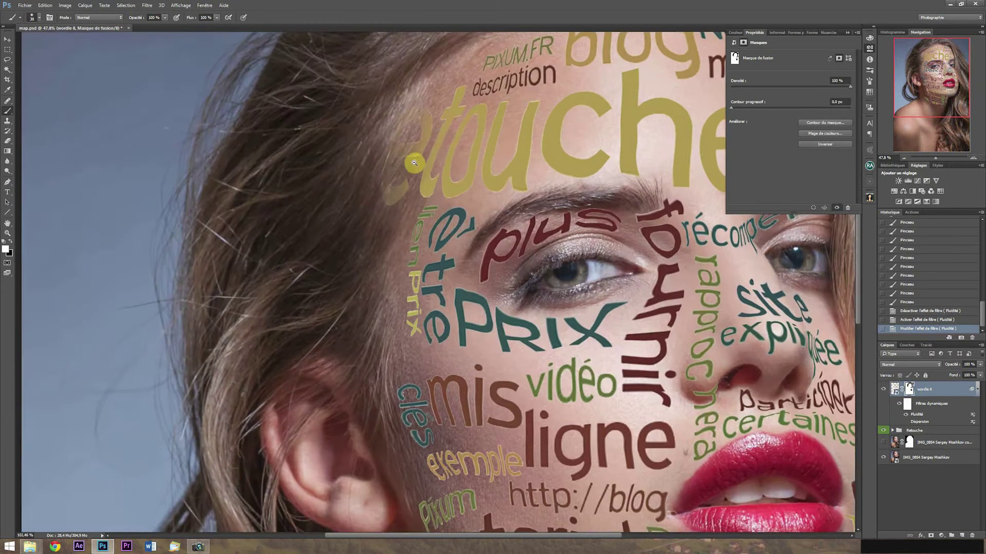
left_click_drag(379, 181, 389, 103)
key("2")
left_click_drag(385, 162, 383, 170)
mouse_move(383, 170)
left_mouse_down()
mouse_move(388, 197)
mouse_move(406, 113)
left_mouse_up()
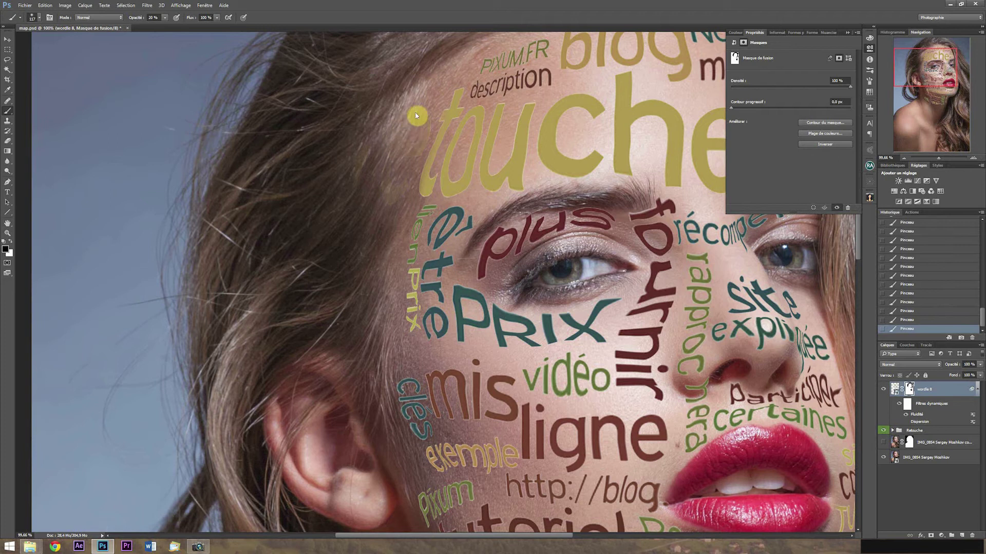
key("ctrl+z")
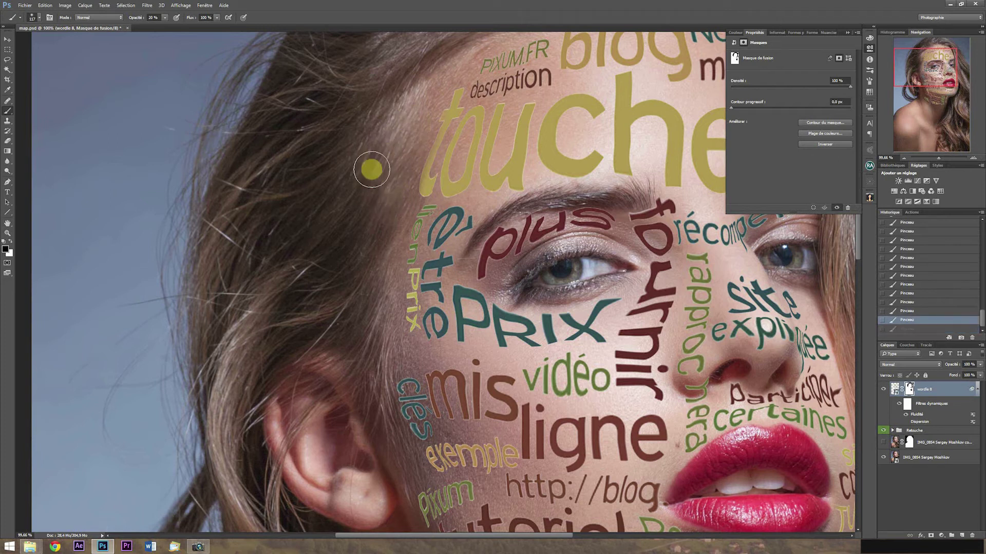
scroll(366, 188, "down", 4)
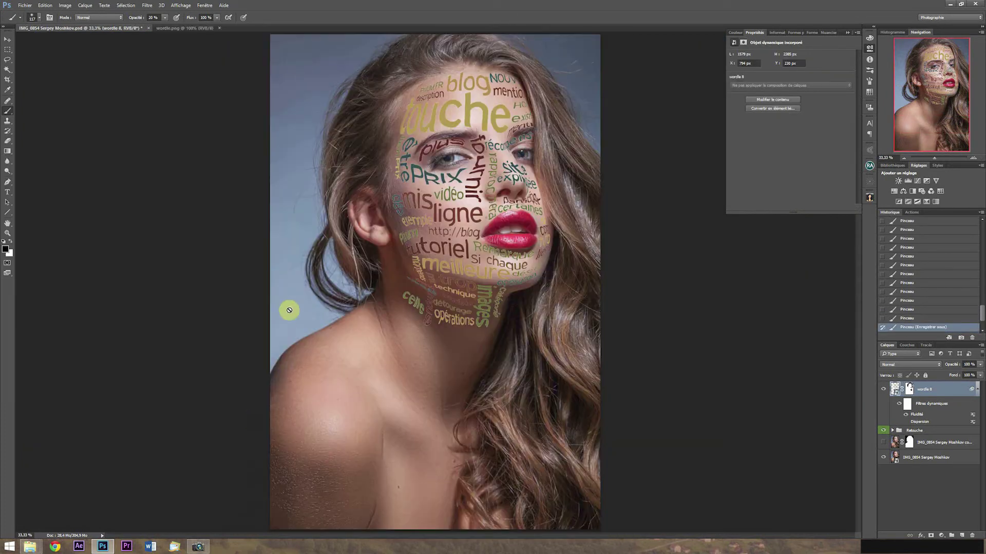
Step: Copy the word cloud from wordle.png into the portrait document and place it over the shoulder
left_click(191, 29)
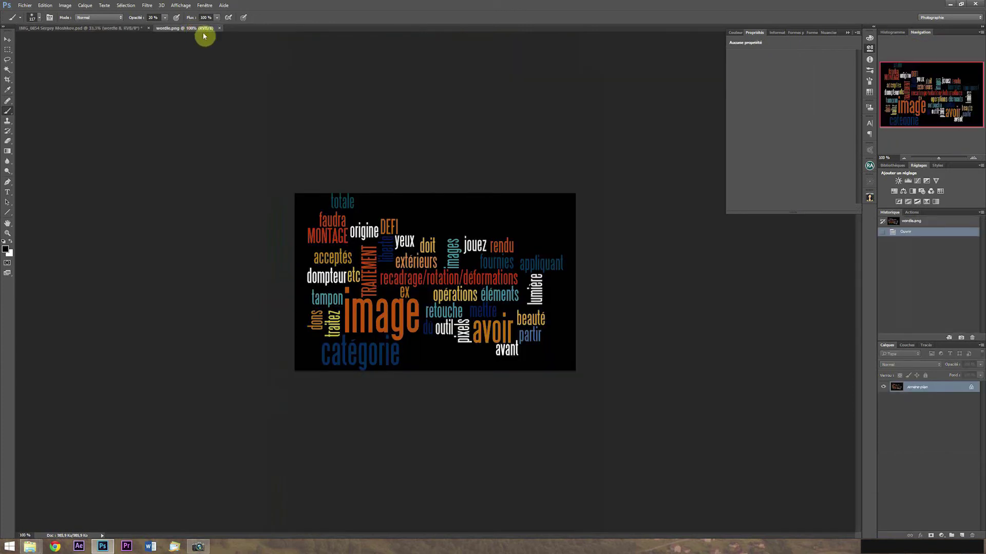
key("v")
left_click_drag(343, 241, 276, 197)
left_click_drag(358, 418, 366, 419)
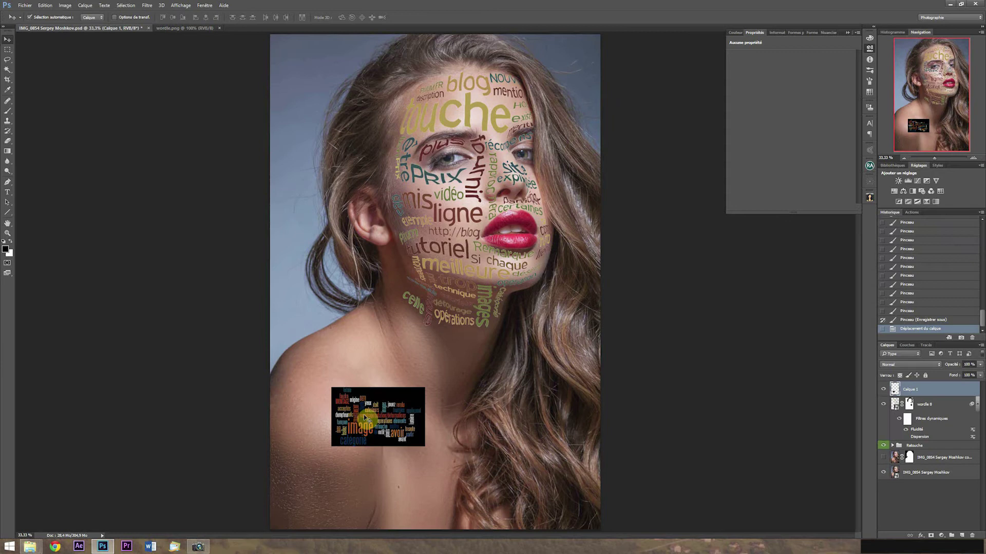
Step: Enlarge the word cloud with Free Transform to cover the lower half of the portrait and set its blending mode to Superposition
key("ctrl+t")
left_click_drag(425, 388, 735, 230)
left_click_drag(519, 366, 427, 449)
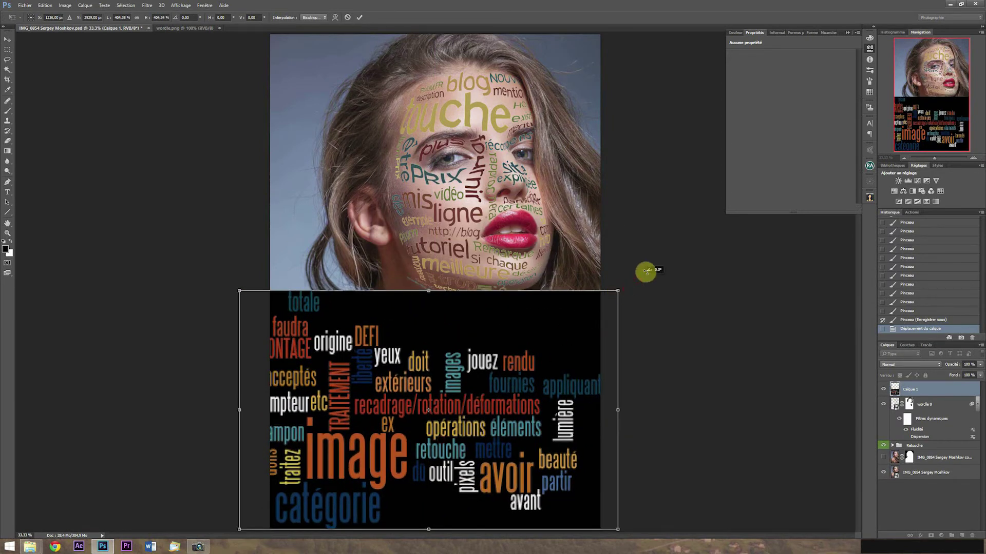
left_click_drag(619, 291, 646, 272)
scroll(662, 326, "down", 1)
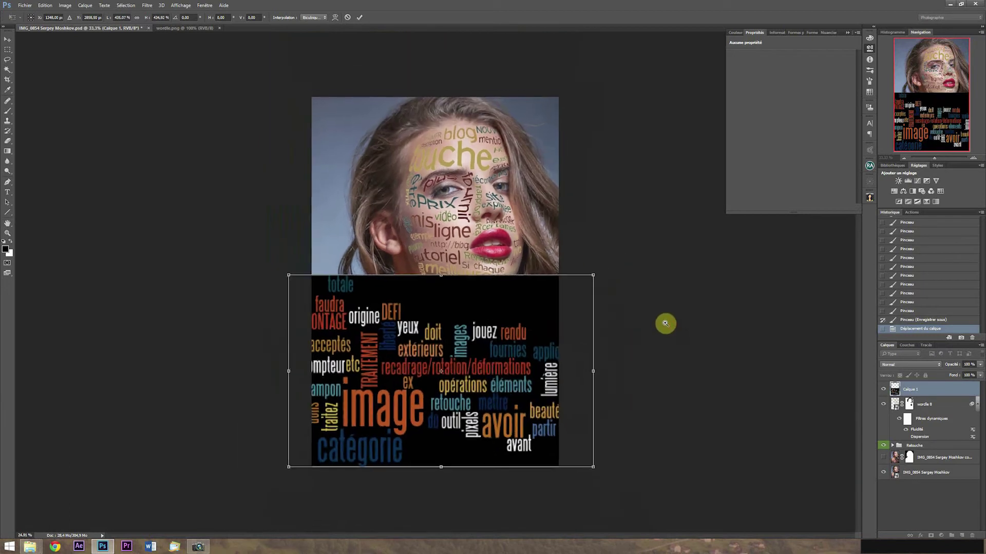
left_click(939, 369)
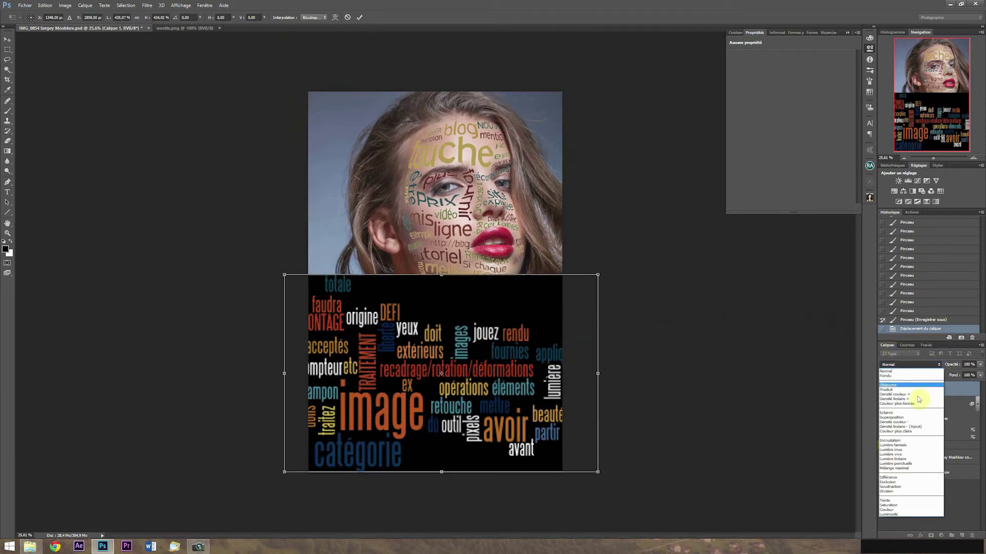
left_click(909, 418)
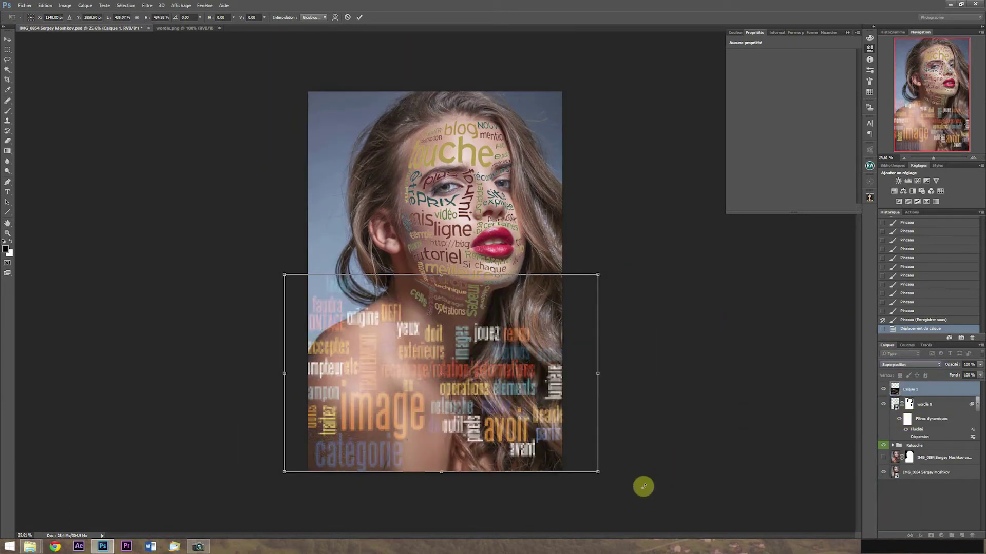
Step: Rotate the word cloud by -90°, fit it over the neck and shoulder, and return its blending mode to Normal
left_click_drag(648, 478, 552, 199)
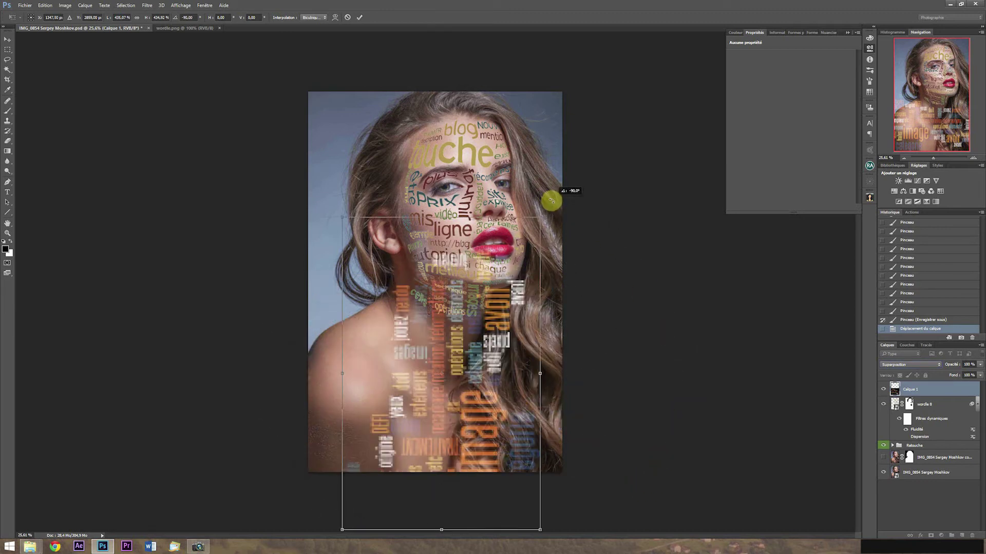
left_click_drag(341, 220, 365, 409)
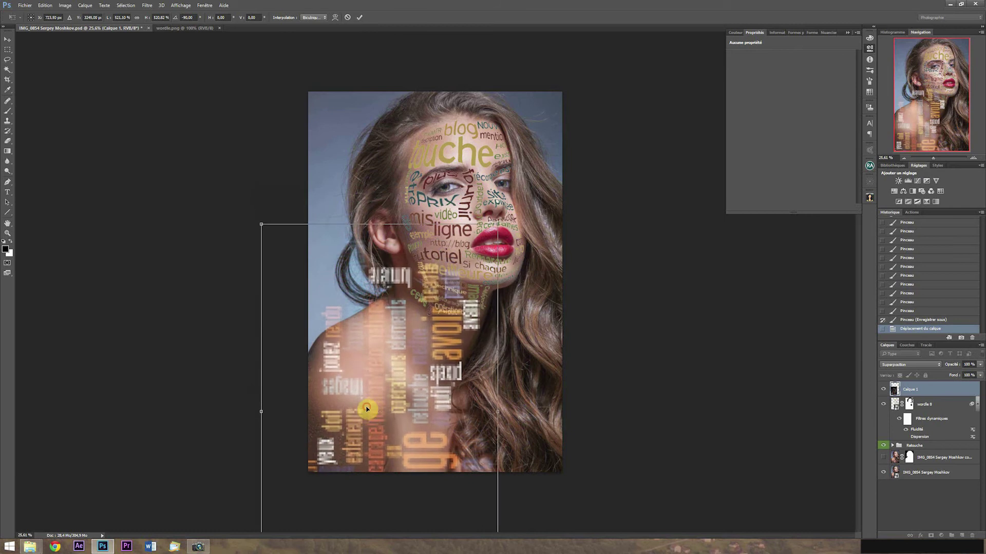
left_click_drag(258, 224, 281, 262)
left_click_drag(331, 379, 336, 356)
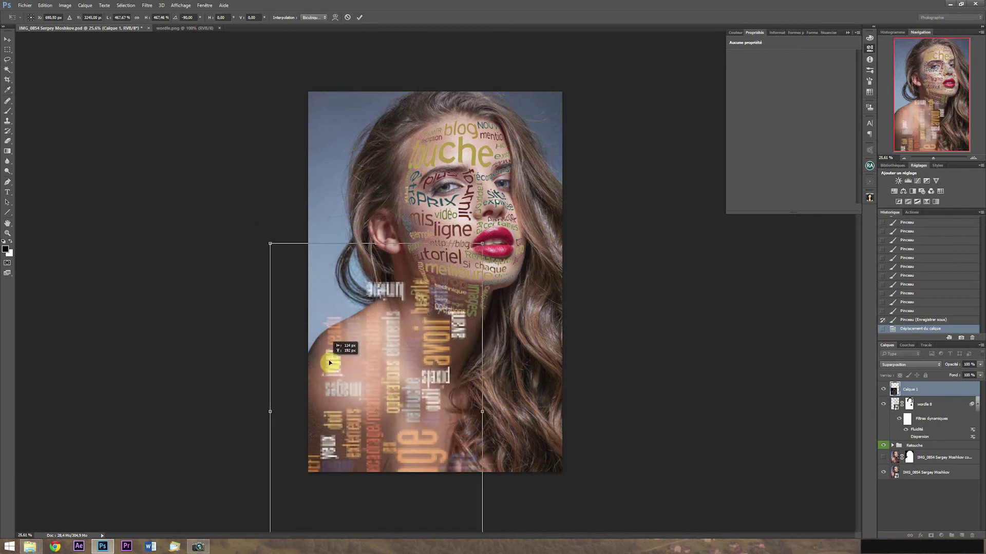
left_click_drag(279, 244, 269, 226)
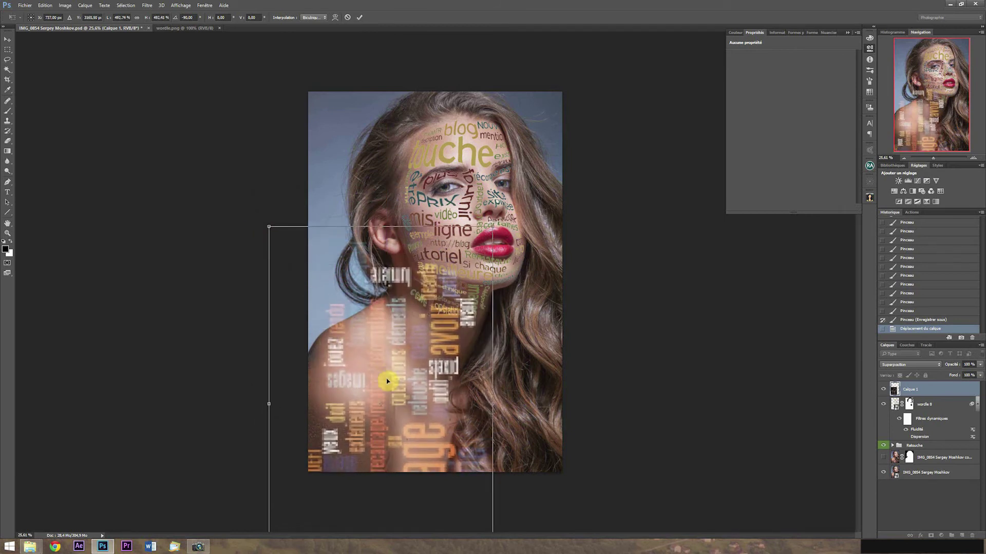
left_click_drag(379, 386, 381, 386)
left_click_drag(479, 409, 492, 405)
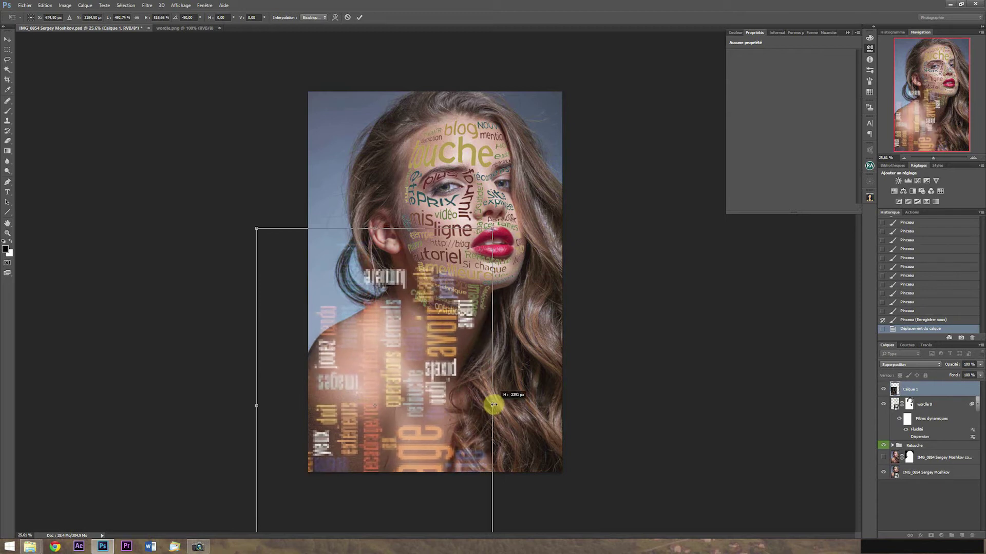
left_click(354, 19)
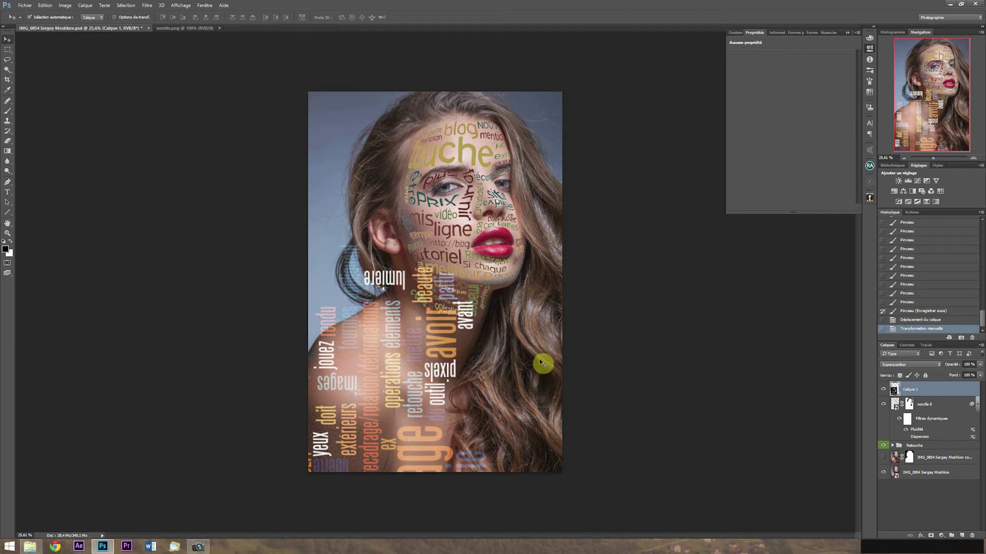
left_click(941, 369)
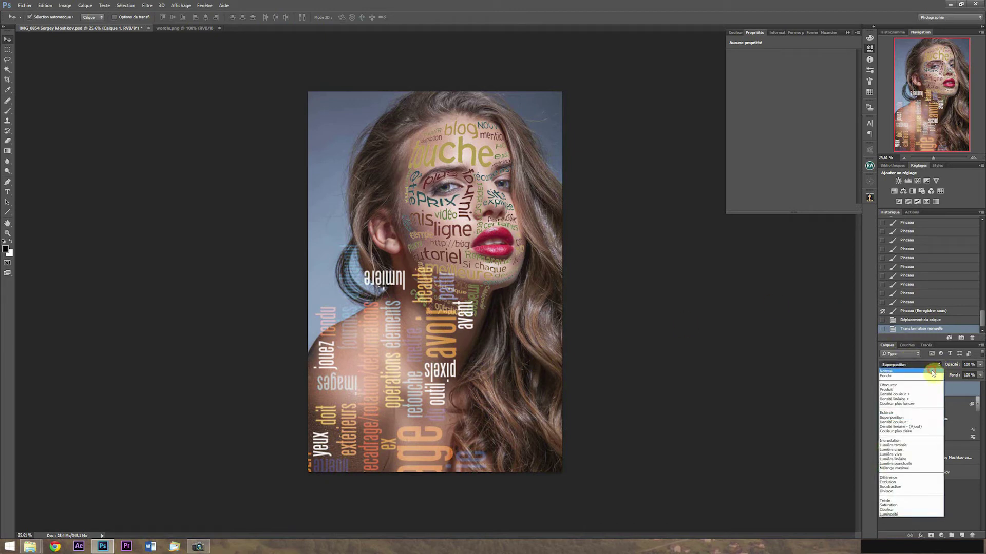
left_click(926, 370)
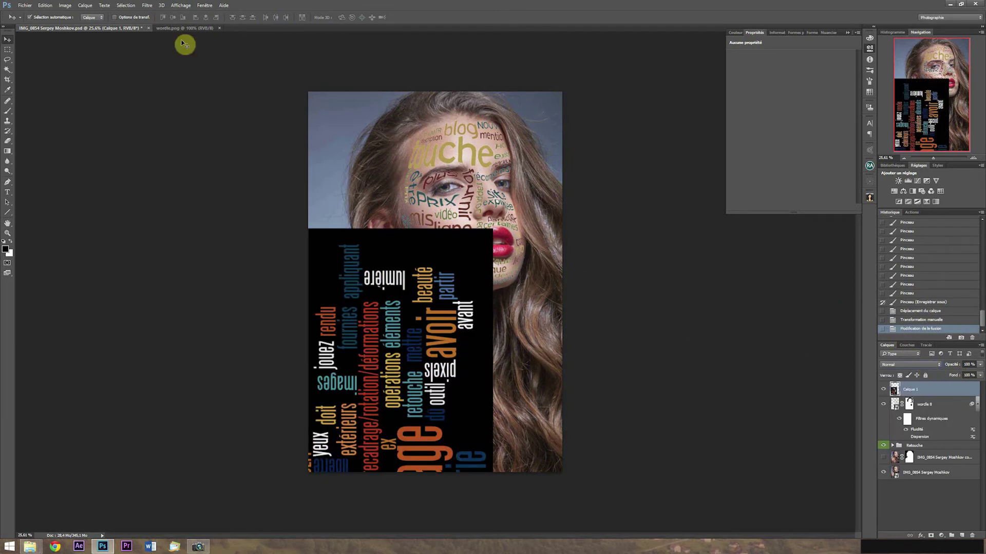
left_click(65, 5)
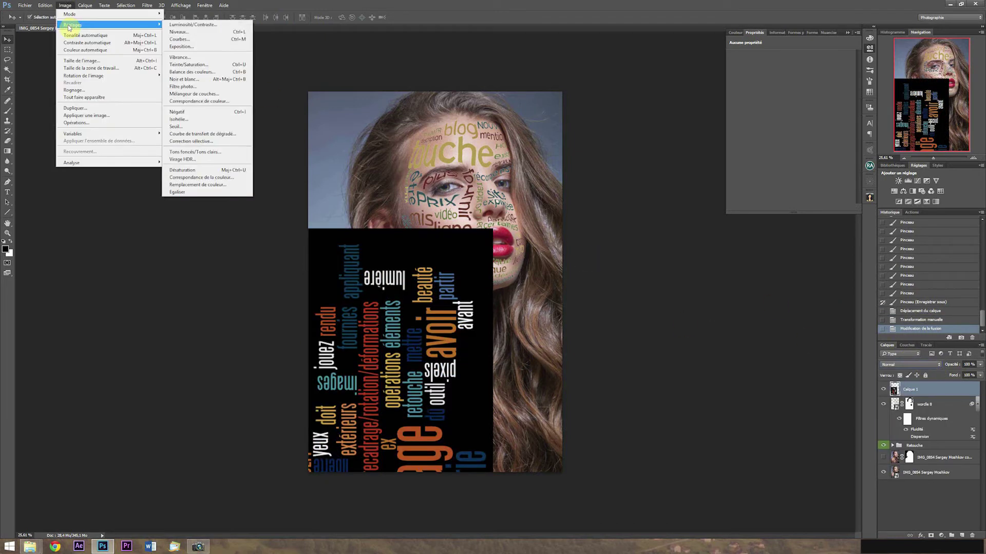
left_click(71, 90)
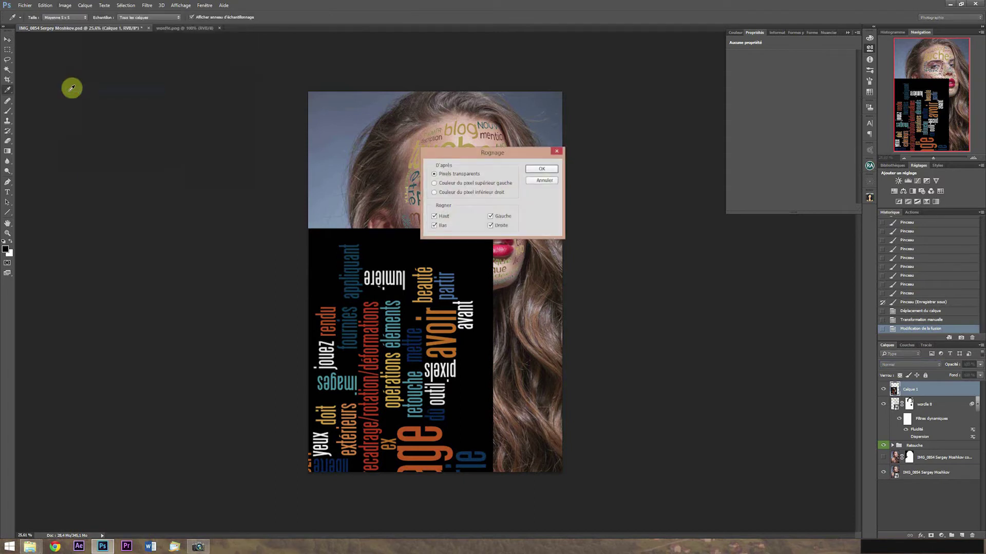
left_click(541, 169)
Step: Remove the word cloud's black background by masking it with an inverted Magic Wand selection and applying the mask
left_click(8, 70)
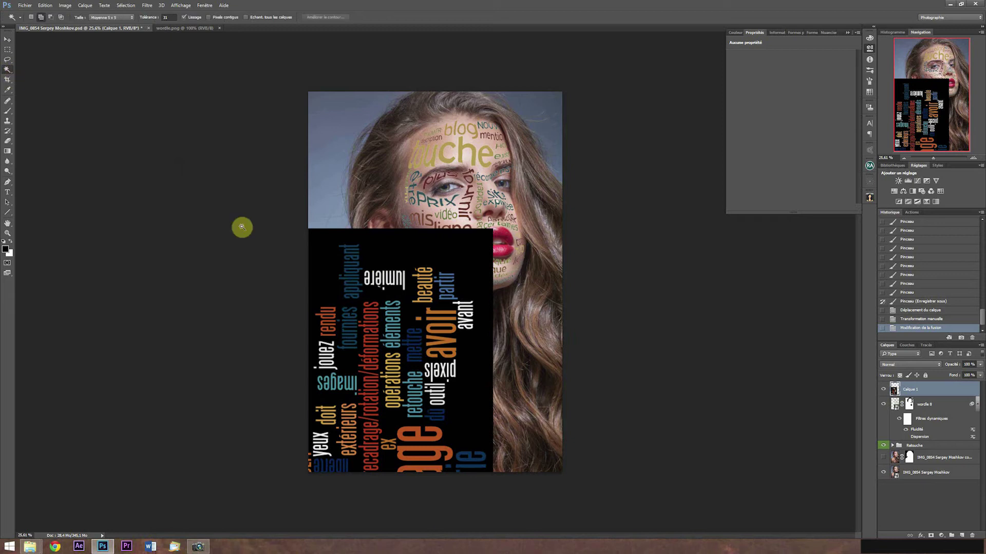
left_click(412, 255)
key("ctrl+shift+i")
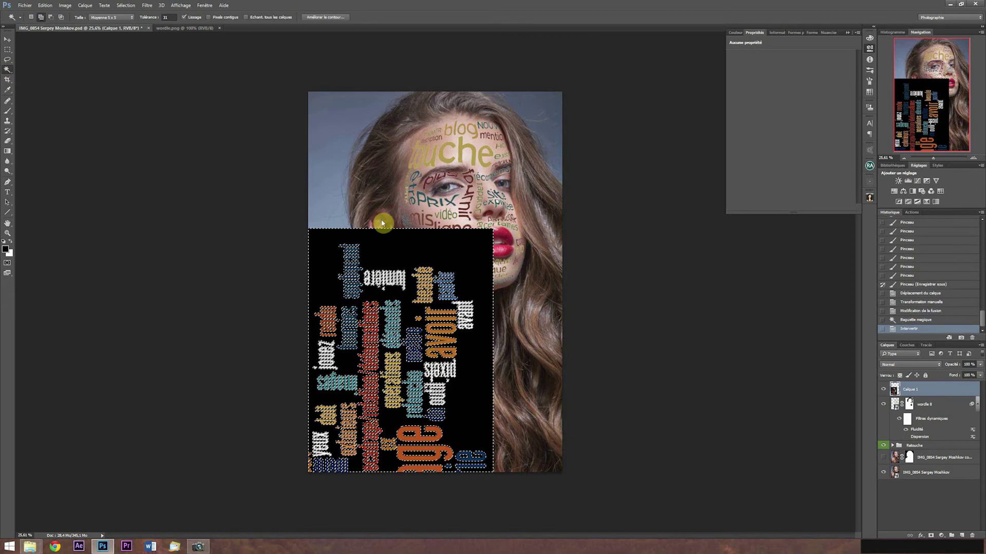
left_click(932, 536)
right_click(909, 391)
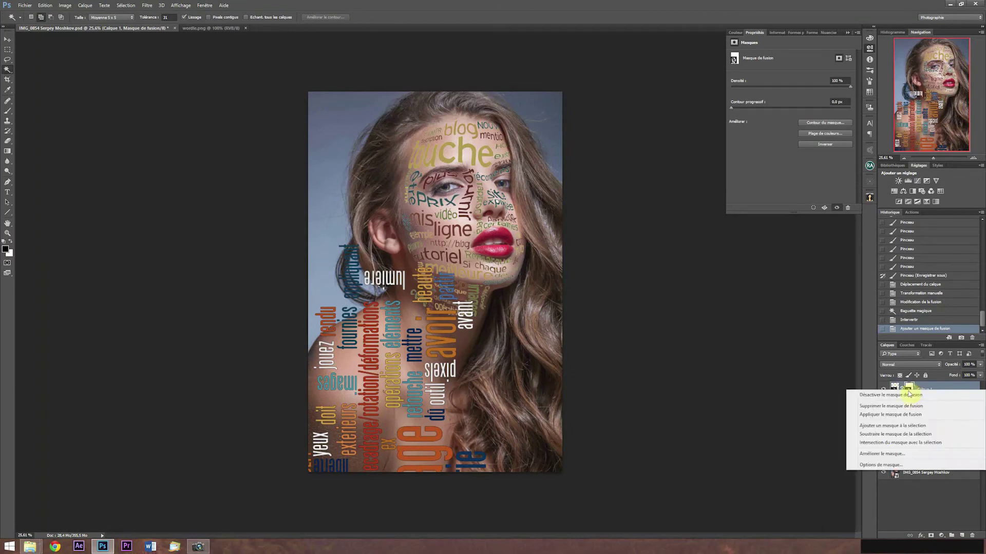
left_click(904, 418)
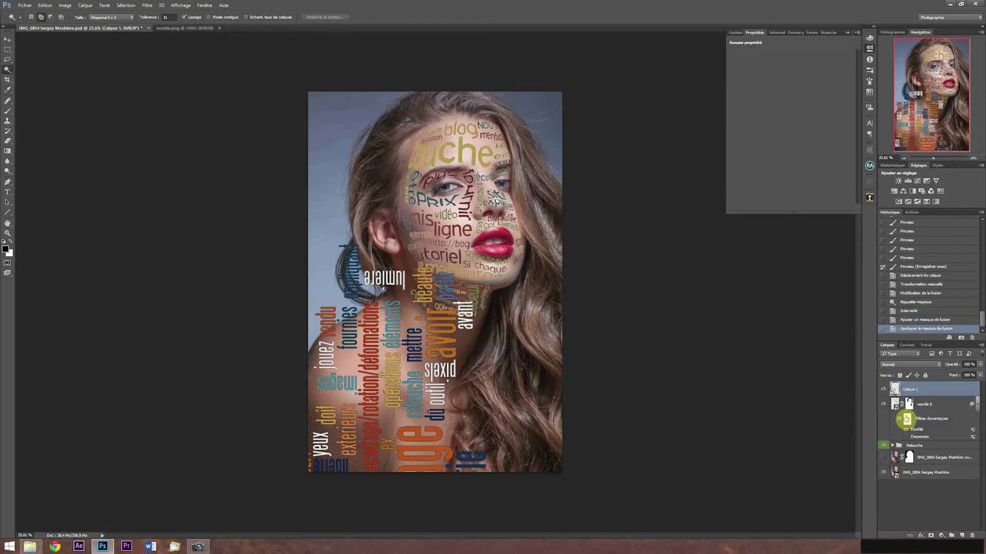
Step: Convert the new word layer to a smart object and apply the Dispersion (Displace) filter with map.psd as reference image
right_click(946, 394)
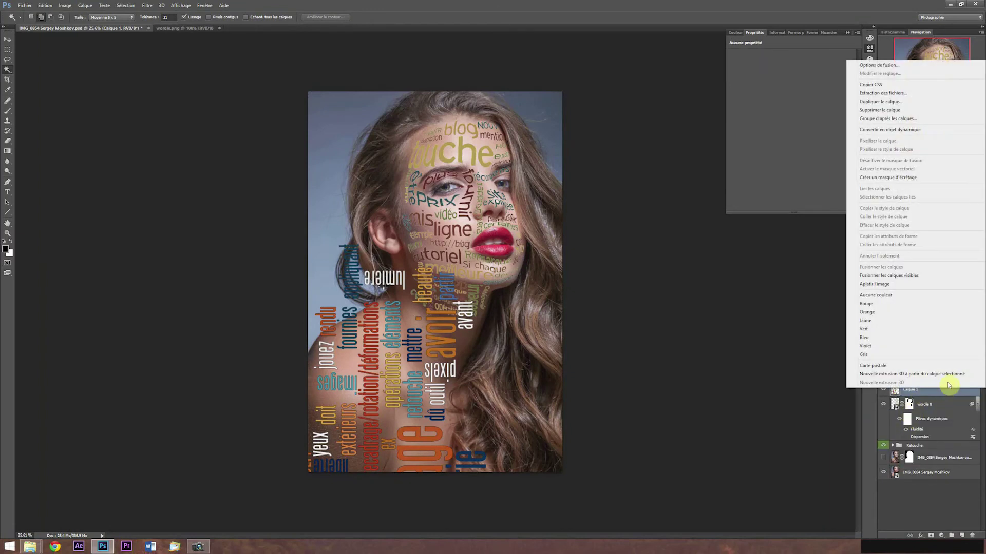
left_click(888, 134)
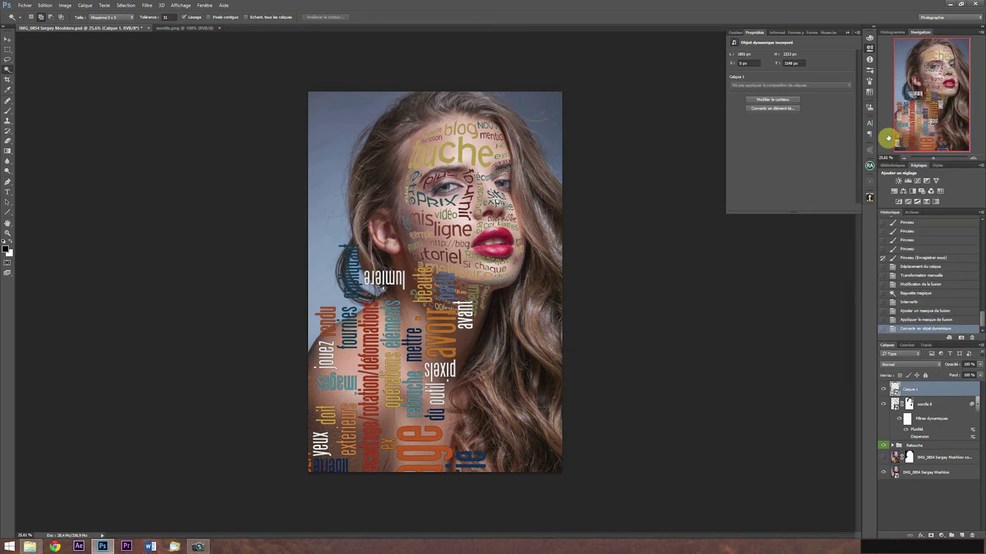
left_click(147, 6)
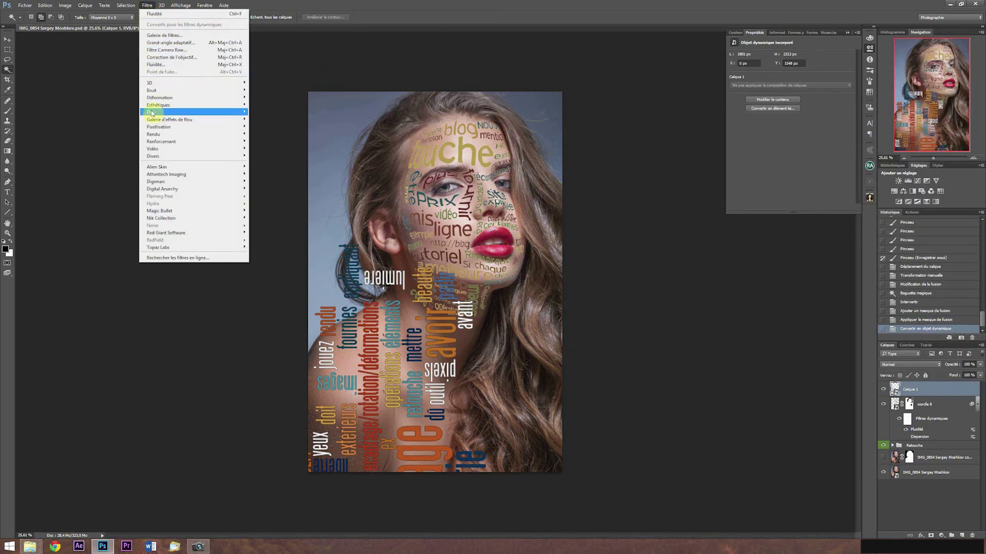
mouse_move(156, 99)
left_click(108, 119)
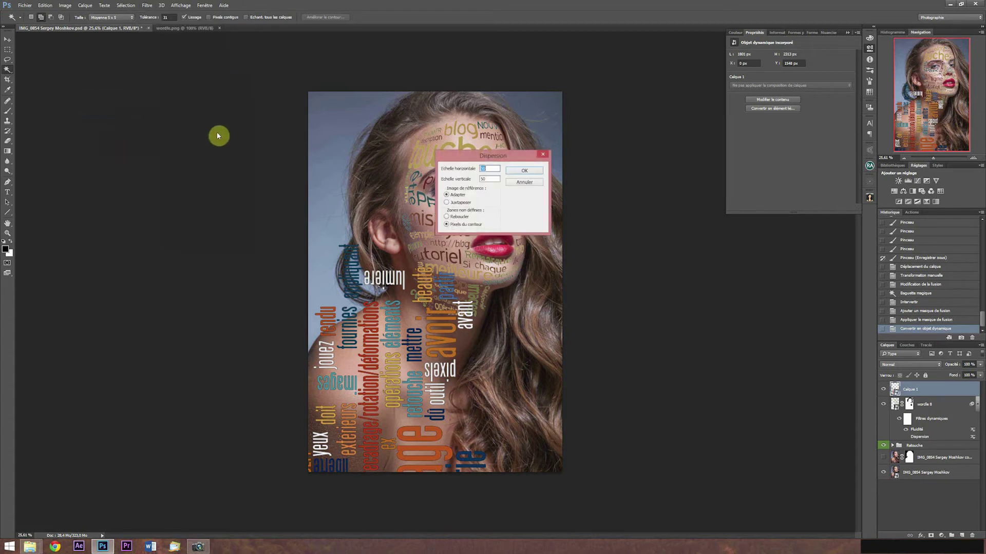
left_click(526, 174)
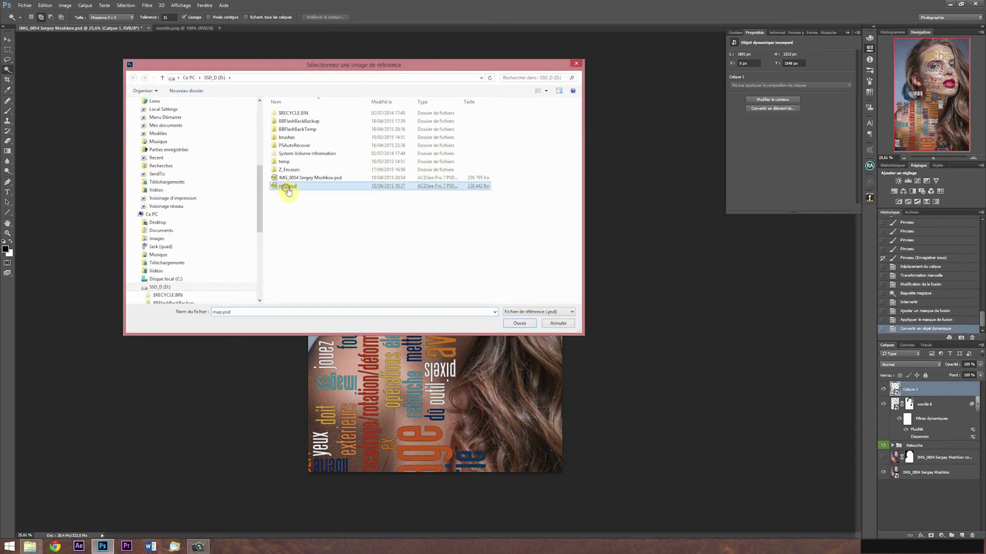
double_click(286, 188)
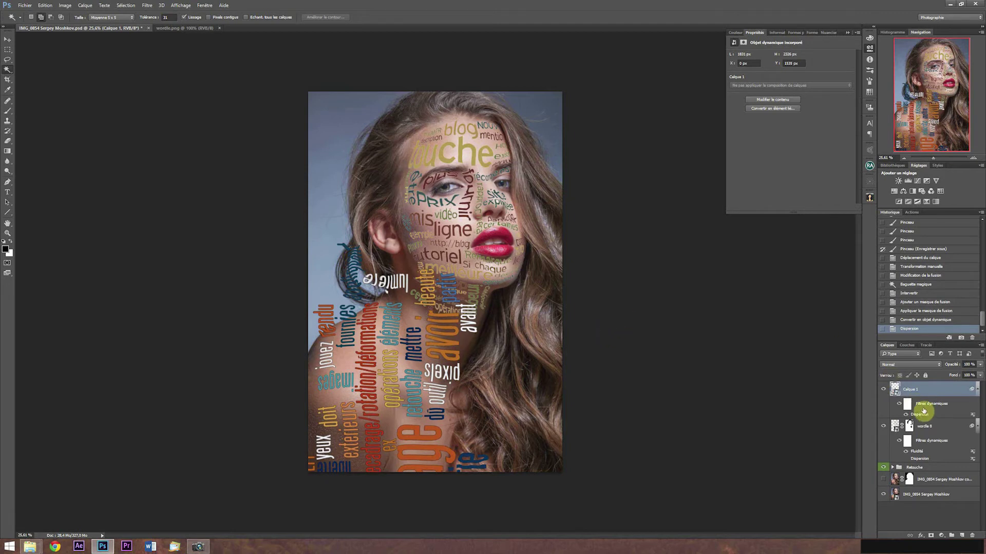
Step: Start the Liquify filter on the new word layer with the original portrait layer as backdrop
left_click(152, 8)
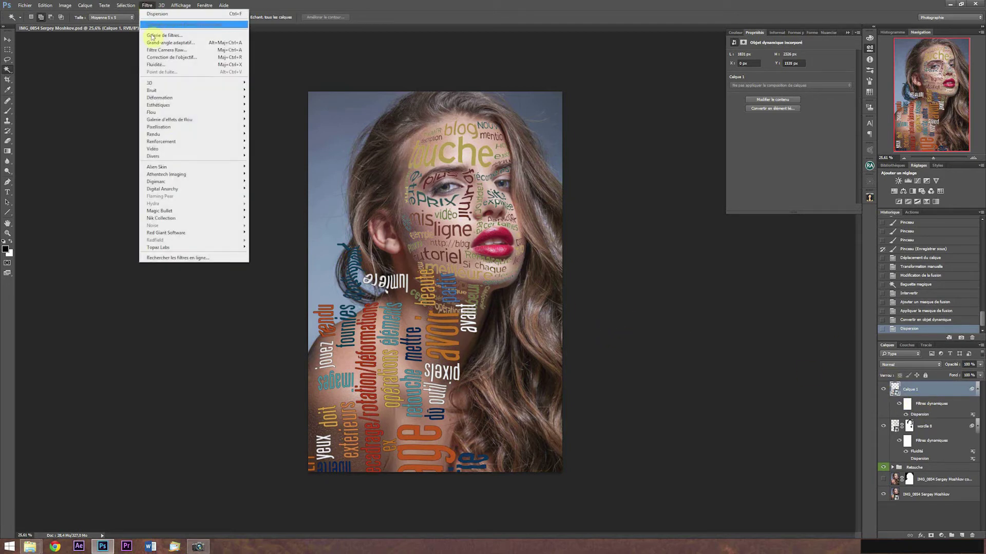
mouse_move(163, 135)
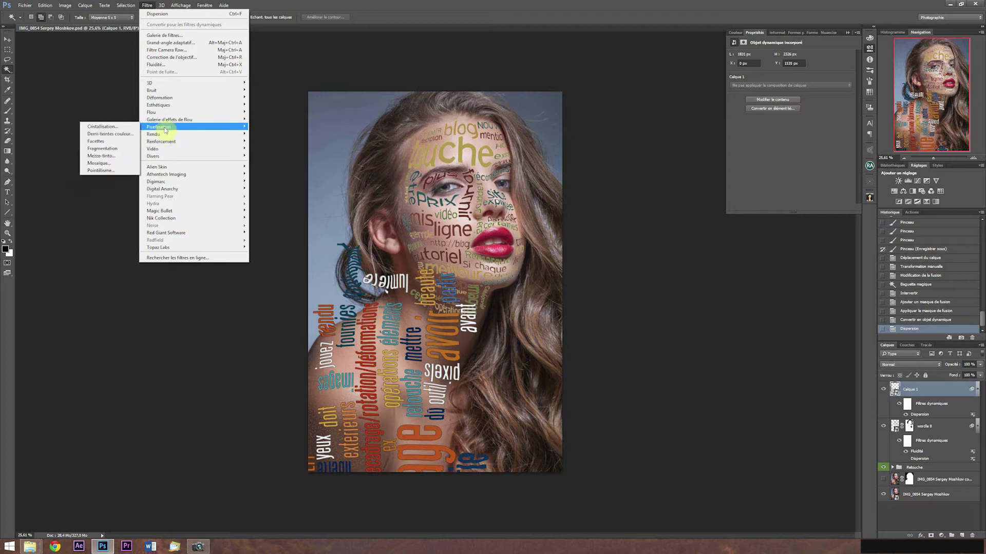
left_click(163, 65)
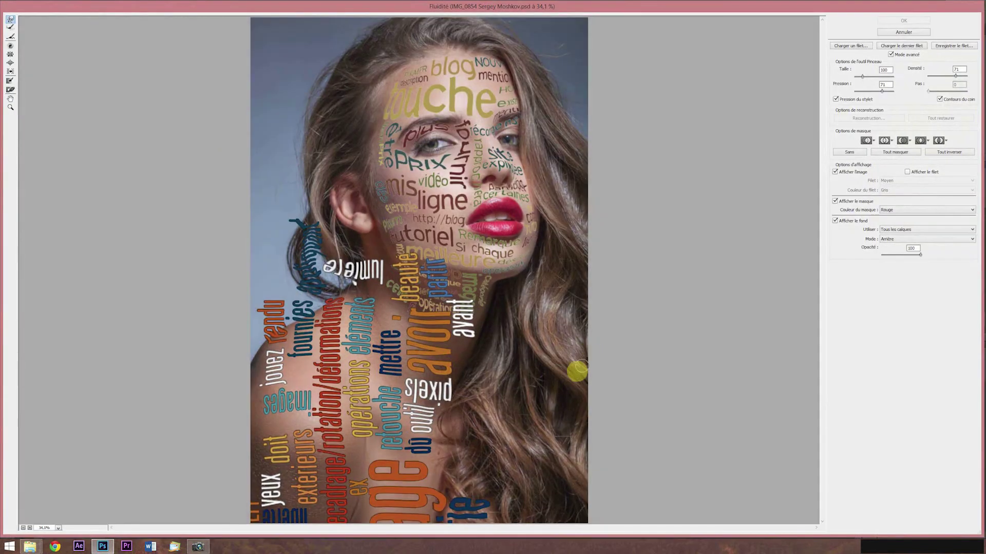
left_click(973, 230)
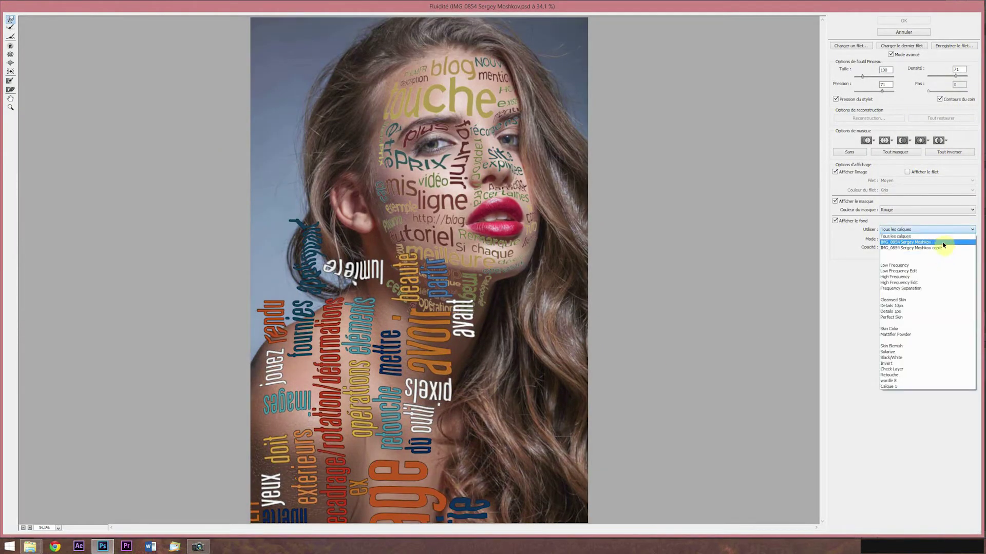
left_click(936, 250)
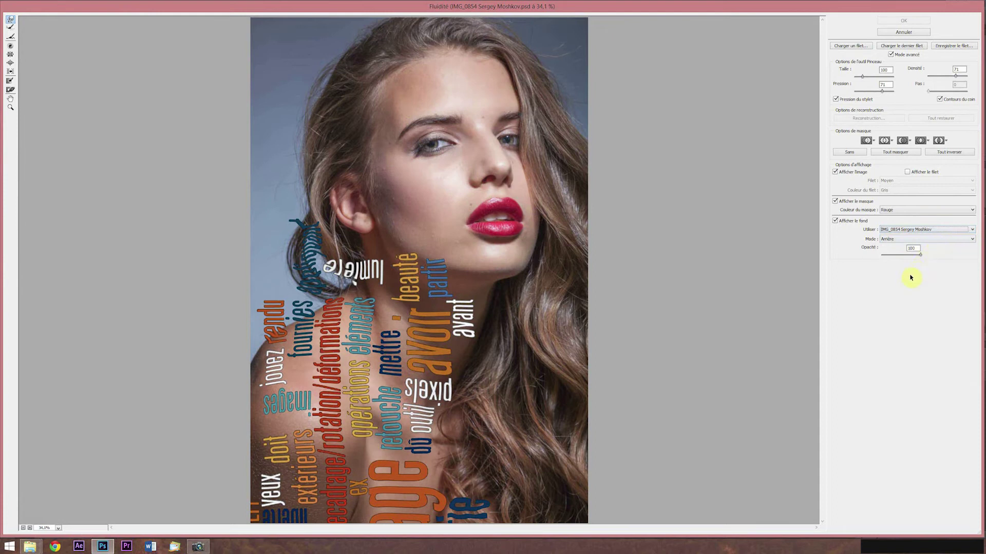
Step: Warp "appliquant", "lumière", "beauté", "partir" and "avant" toward the neck, adjusting the brush size
left_click_drag(330, 299, 348, 299)
left_click_drag(434, 280, 458, 315)
mouse_move(427, 263)
left_mouse_down()
mouse_move(317, 254)
mouse_move(342, 254)
mouse_move(358, 270)
mouse_move(350, 313)
mouse_move(388, 301)
mouse_move(427, 326)
mouse_move(429, 368)
mouse_move(464, 355)
mouse_move(458, 323)
mouse_move(467, 348)
mouse_move(469, 316)
mouse_move(442, 384)
mouse_move(445, 403)
mouse_move(451, 380)
mouse_move(417, 385)
mouse_move(418, 427)
mouse_move(429, 414)
mouse_move(425, 442)
mouse_move(445, 506)
left_mouse_up()
key("bracketleft")
key("bracketleft")
key("bracketleft")
key("bracketleft")
mouse_move(374, 468)
left_mouse_down("alt")
mouse_move(406, 468)
mouse_move(402, 508)
mouse_move(404, 483)
left_mouse_up("alt")
left_click_drag(358, 472, 327, 473, "alt")
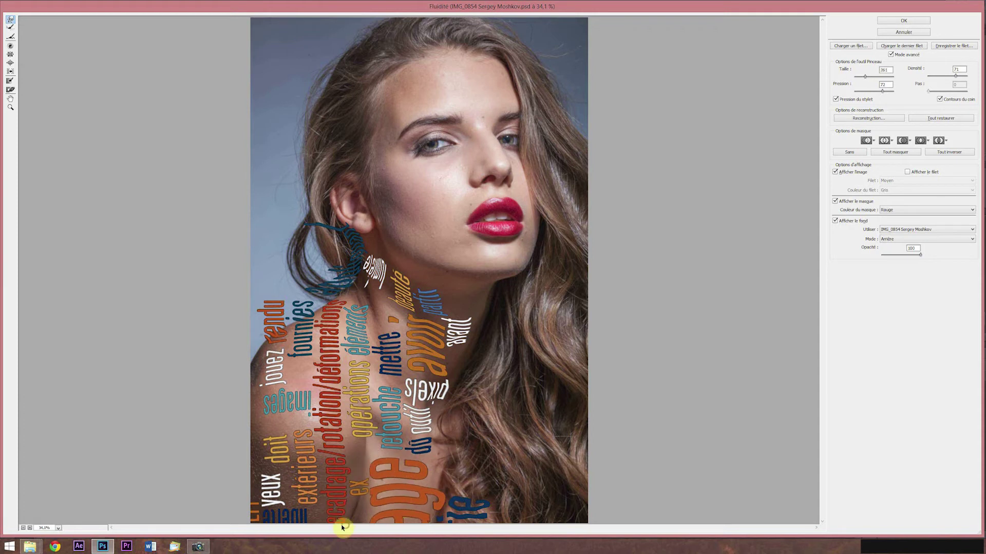
Step: Bend "rendu", "fournies" and "doit" to follow the curve of the shoulder with warp strokes
mouse_move(329, 508)
left_mouse_down()
mouse_move(338, 512)
mouse_move(278, 444)
mouse_move(279, 418)
left_mouse_up()
mouse_move(285, 381)
left_mouse_down()
mouse_move(257, 402)
mouse_move(259, 351)
mouse_move(300, 306)
mouse_move(301, 355)
left_mouse_up()
mouse_move(354, 414)
left_mouse_down("alt")
mouse_move(338, 405)
mouse_move(365, 425)
left_mouse_up("alt")
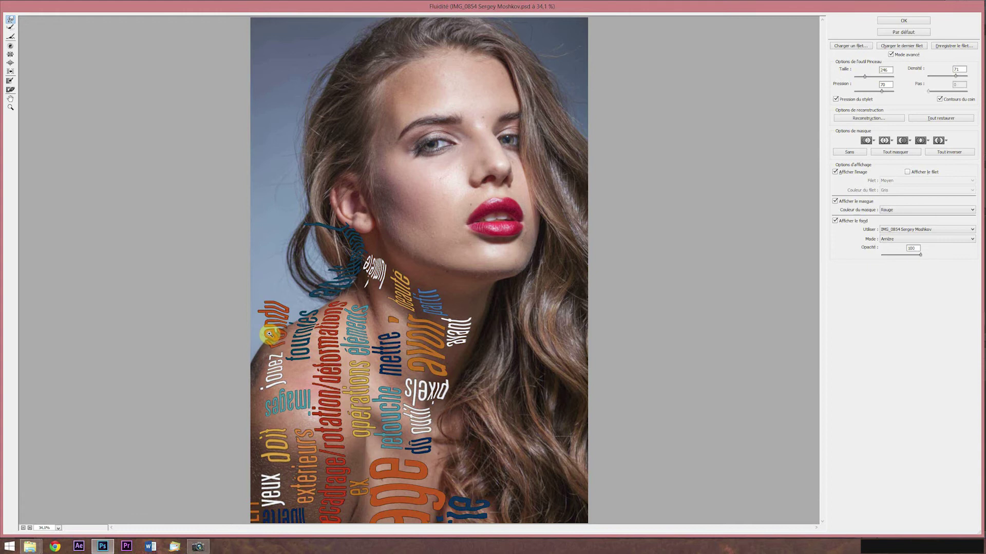
Step: Bend the word "rendu" toward the shoulder edge with warp strokes, adjusting the brush size
key("ctrl+plus")
key("bracketleft")
key("bracketleft")
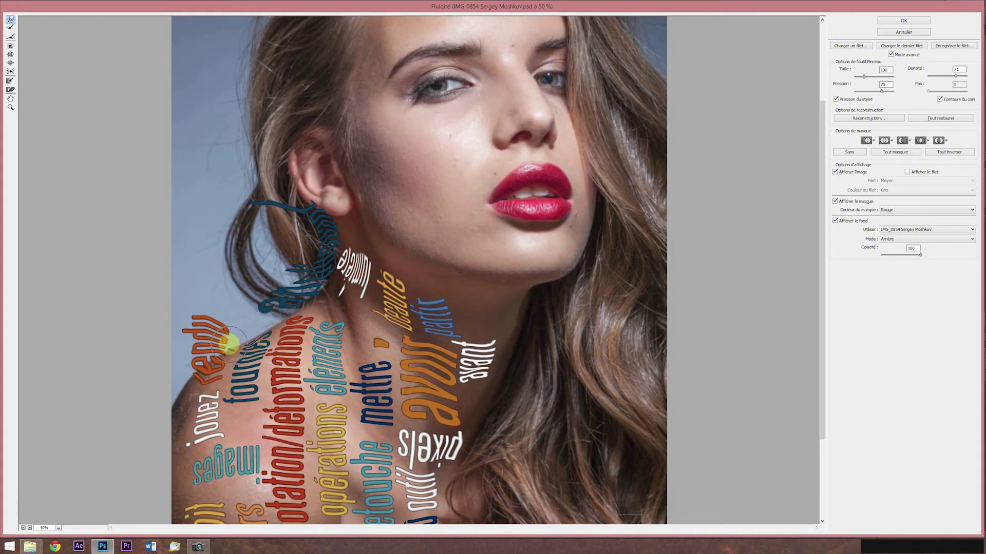
key("bracketright")
key("bracketright")
key("bracketright")
mouse_move(222, 334)
left_mouse_down()
mouse_move(188, 380)
mouse_move(206, 355)
mouse_move(197, 345)
mouse_move(185, 438)
mouse_move(206, 408)
mouse_move(202, 356)
mouse_move(217, 340)
mouse_move(201, 362)
mouse_move(190, 361)
mouse_move(205, 372)
mouse_move(214, 360)
mouse_move(199, 363)
mouse_move(219, 343)
mouse_move(204, 369)
left_mouse_up()
key("bracketleft")
key("bracketleft")
key("bracketleft")
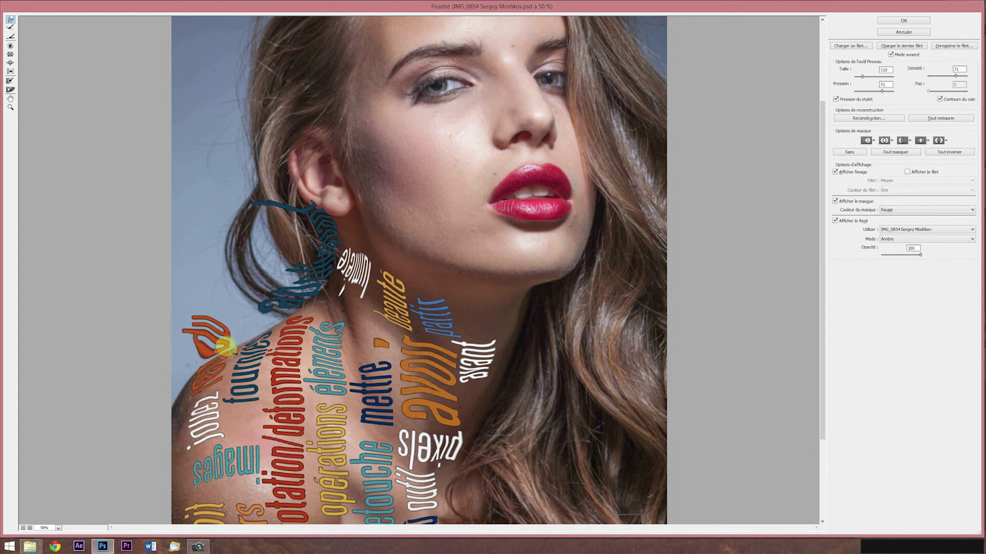
Step: Reshape the white word "lumière" on the neck with small warp strokes, using a brush size of 47
left_click_drag(364, 286, 338, 261)
scroll(356, 267, "up", 5)
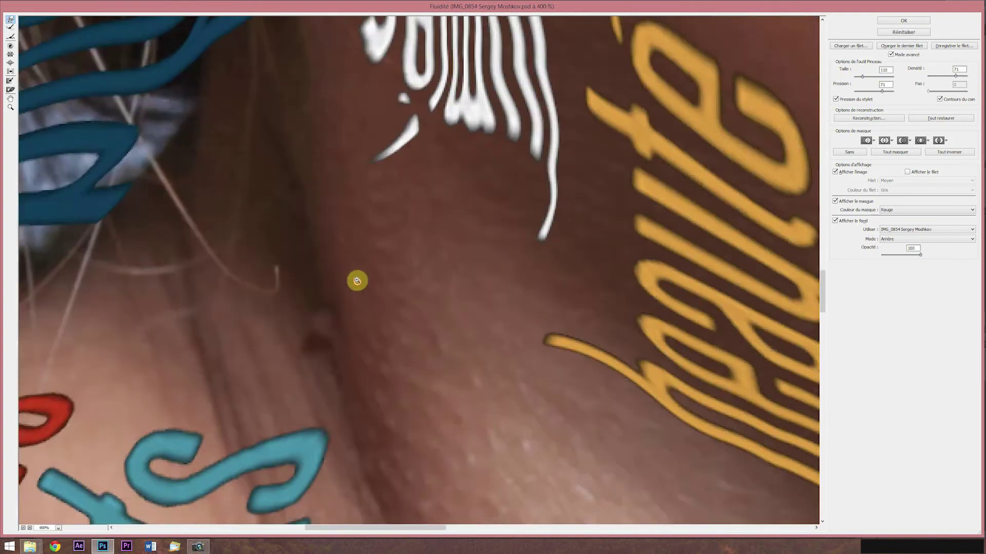
key("bracketleft")
key("bracketleft")
key("bracketleft")
key("bracketleft")
mouse_move(401, 304)
left_mouse_down()
mouse_move(378, 316)
mouse_move(400, 304)
left_mouse_up()
left_click_drag(276, 244, 283, 240)
left_click_drag(284, 290, 290, 282)
left_click_drag(294, 371, 315, 360)
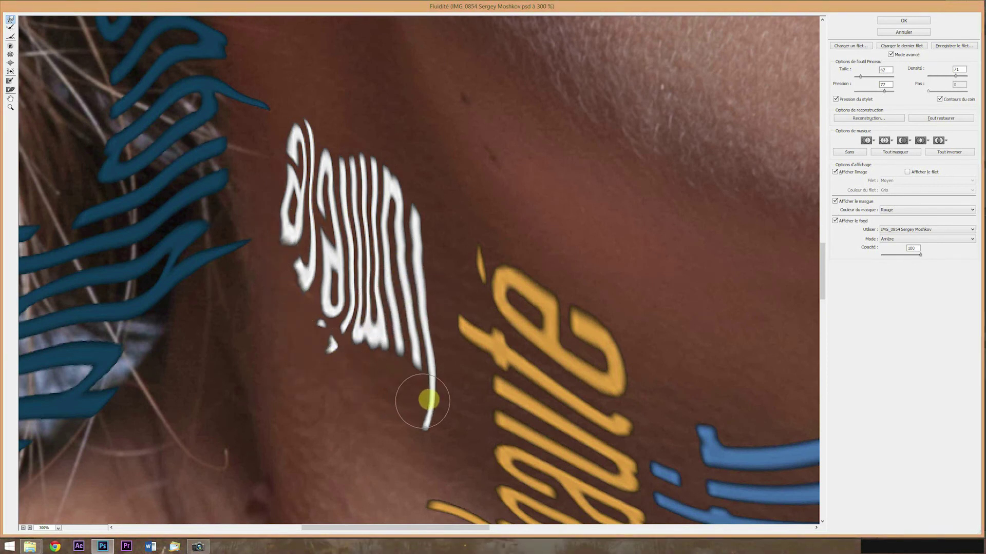
left_click_drag(425, 398, 407, 409)
Step: Lower the warp brush pressure to 18 and gently bend "beauté", "lumière" and "avoir" along the neck
scroll(407, 409, "down", 2)
key("bracketright")
key("bracketright")
key("bracketright")
key("bracketright")
key("bracketright")
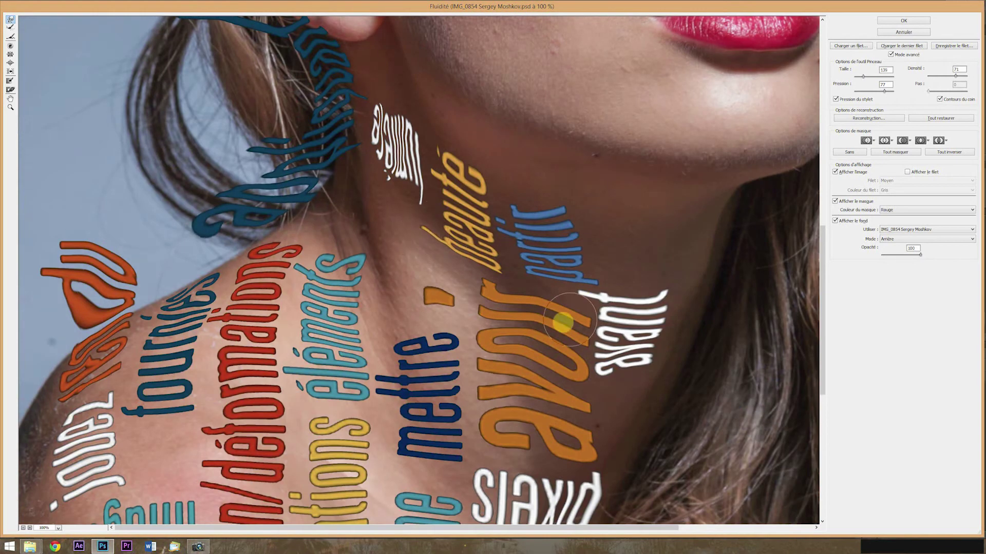
key("bracketleft")
key("bracketleft")
key("bracketleft")
key("bracketleft")
key("bracketleft")
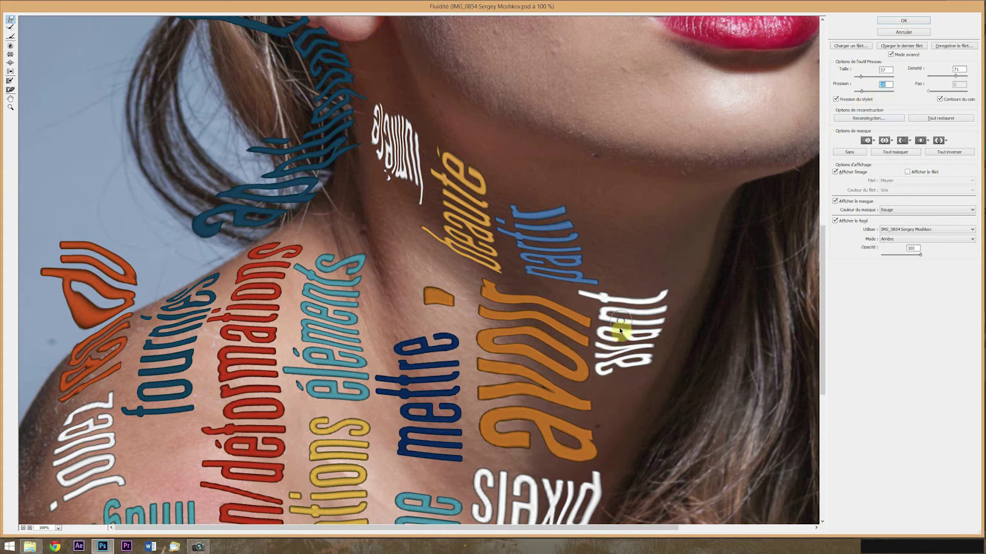
key("bracketright")
key("bracketright")
key("bracketright")
key("bracketright")
key("bracketright")
left_click_drag(459, 160, 467, 223)
left_click_drag(375, 133, 411, 152)
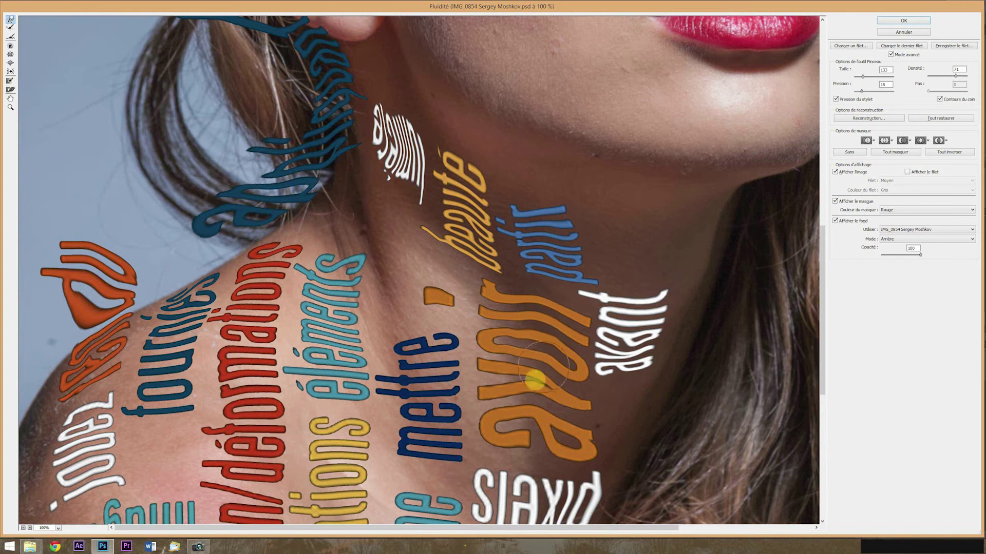
Step: Freeze the outer edge of "retouche" with the Freeze Mask tool to protect it from warping
key("ctrl+minus")
key("bracketright")
key("bracketright")
key("bracketright")
key("bracketright")
mouse_move(408, 457)
left_mouse_down()
mouse_move(370, 395)
mouse_move(377, 379)
mouse_move(362, 362)
mouse_move(336, 408)
mouse_move(341, 328)
mouse_move(323, 318)
left_mouse_up()
key("f")
key("w")
mouse_move(318, 402)
left_mouse_down()
mouse_move(319, 354)
mouse_move(324, 405)
left_mouse_up()
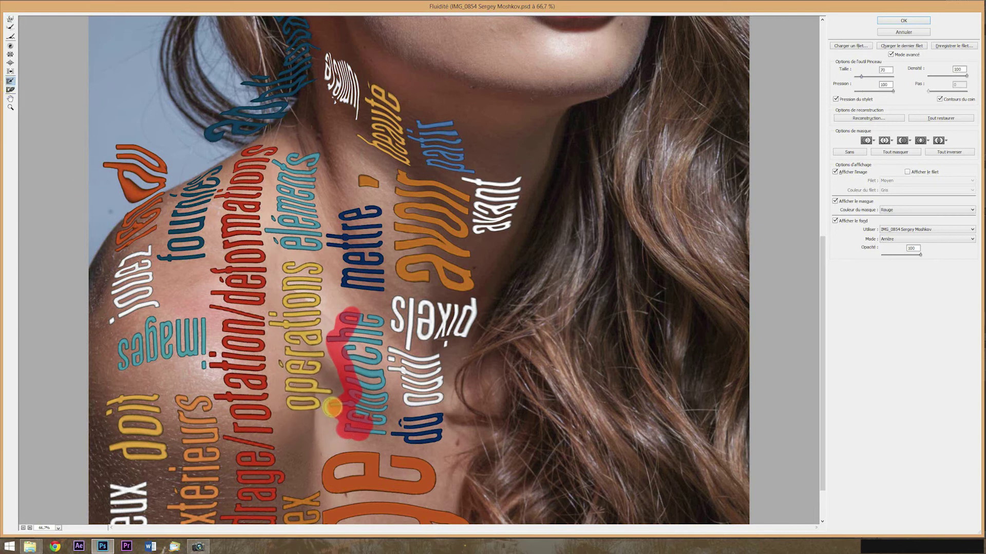
Step: Warp "opérations" and "éléments" beside the frozen area to follow the collarbone
key("d")
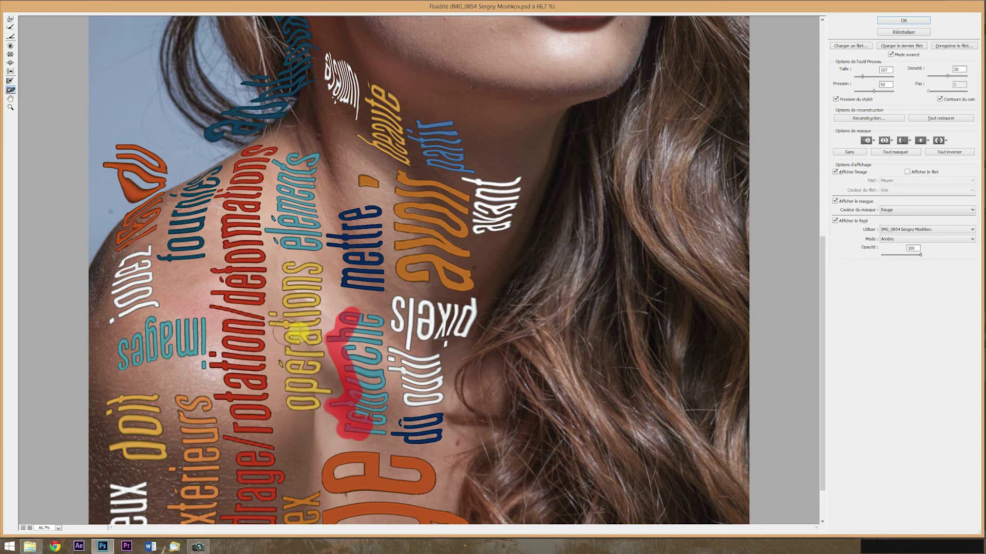
key("w")
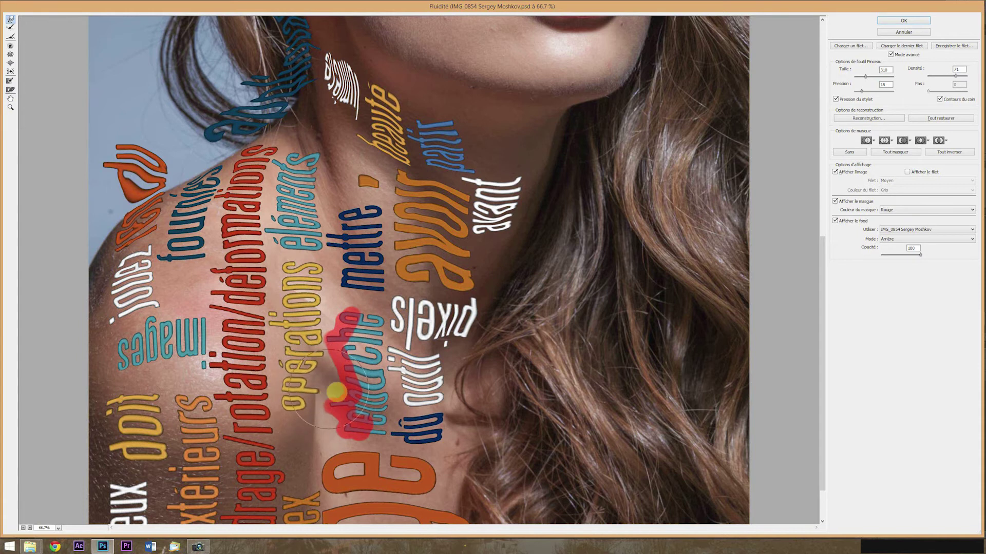
left_click_drag(329, 352, 325, 335)
mouse_move(328, 281)
left_mouse_down()
mouse_move(296, 294)
mouse_move(319, 298)
mouse_move(310, 225)
left_mouse_up()
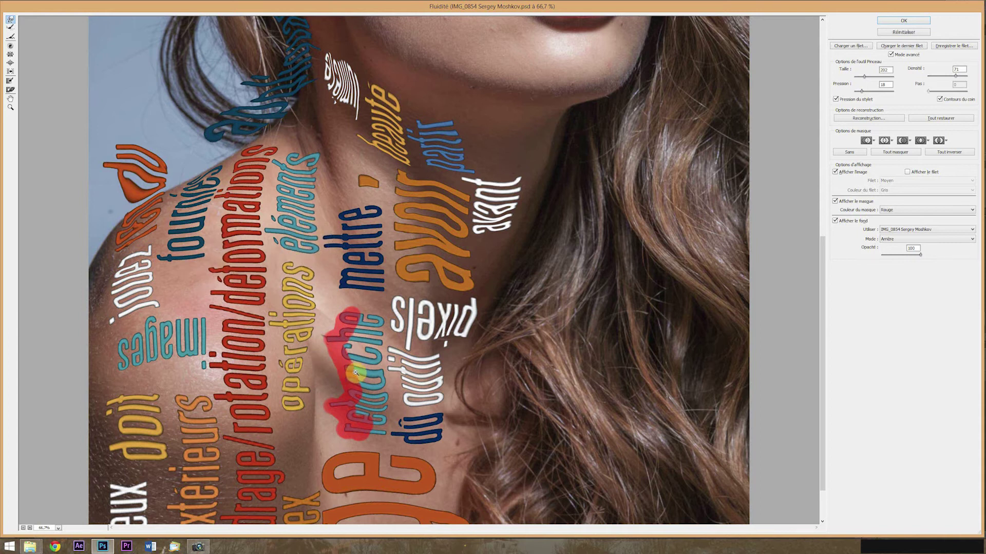
Step: Freeze the near edge of the large orange letters and warp the small word "ex" away from them
scroll(367, 380, "down", 3)
scroll(413, 461, "up", 6)
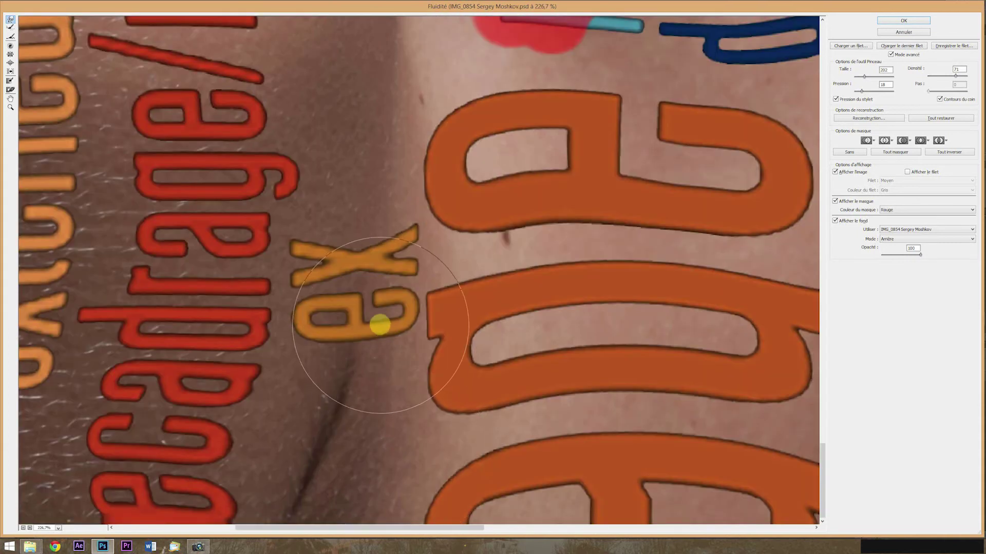
key("f")
mouse_move(477, 236)
left_mouse_down()
mouse_move(441, 187)
mouse_move(457, 347)
left_mouse_up()
key("w")
left_click_drag(410, 254, 385, 308)
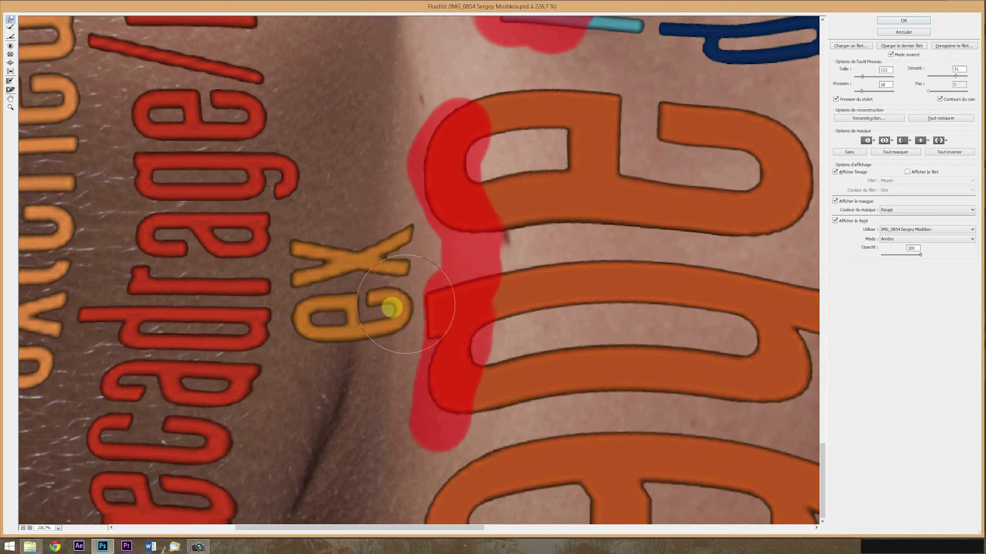
key("f")
mouse_move(449, 234)
left_mouse_down()
mouse_move(445, 331)
mouse_move(428, 385)
mouse_move(369, 283)
mouse_move(393, 330)
mouse_move(404, 307)
mouse_move(414, 314)
mouse_move(408, 319)
mouse_move(415, 243)
mouse_move(397, 220)
mouse_move(397, 201)
mouse_move(392, 319)
mouse_move(354, 314)
mouse_move(382, 275)
mouse_move(393, 196)
mouse_move(402, 255)
left_mouse_up()
key("w")
Step: Thaw the frozen areas over the large orange letters and "retouche", and apply the Liquify filter
left_click(10, 90)
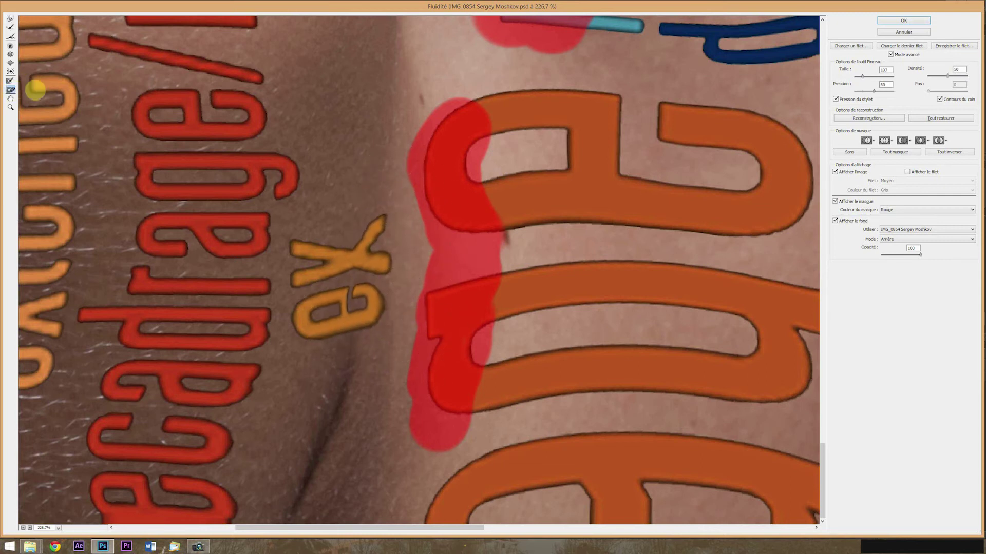
left_click_drag(447, 113, 479, 363)
key("ctrl+0")
left_click_drag(367, 369, 400, 393)
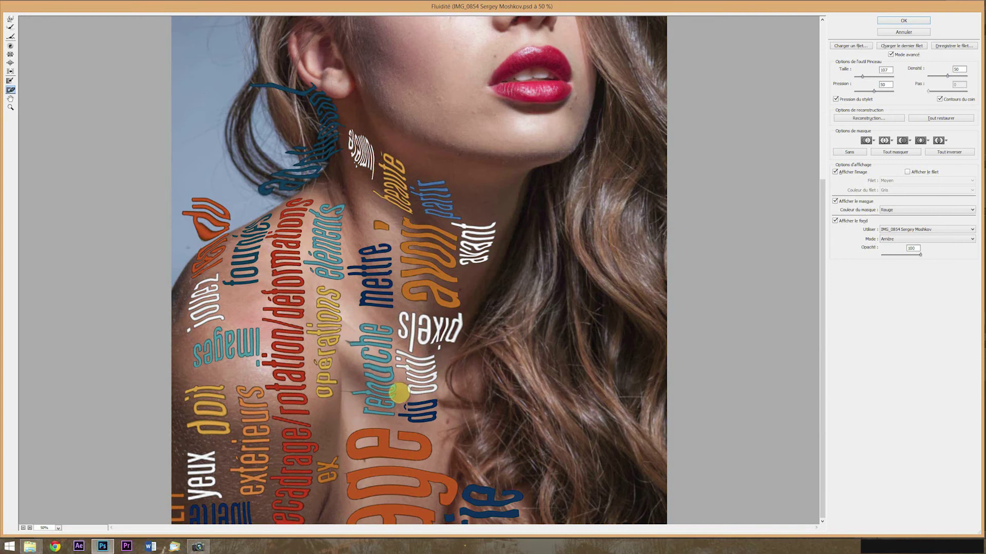
left_click(910, 24)
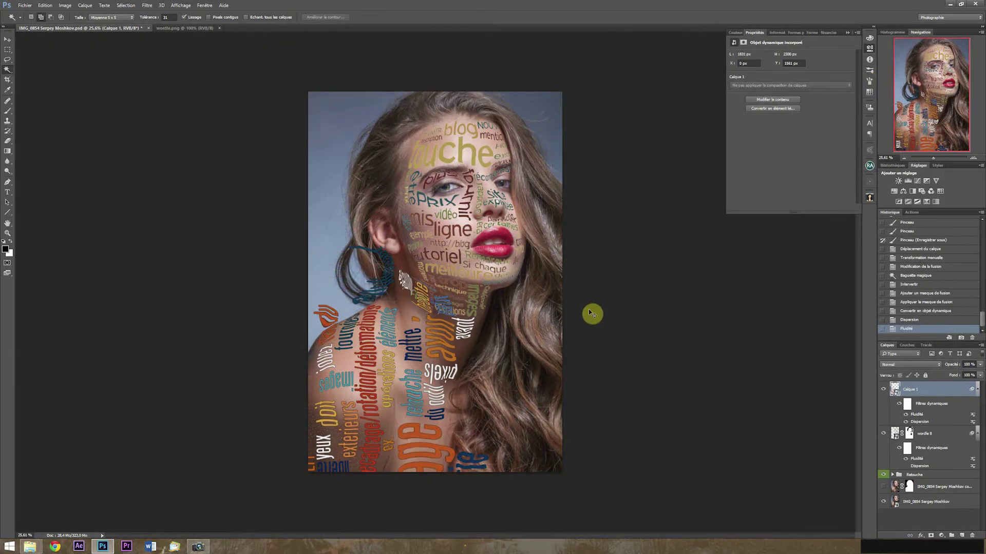
Step: Add a layer mask to the new word layer and paint out the part of "rendu" beyond the shoulder at 100% brush opacity
left_click(931, 535)
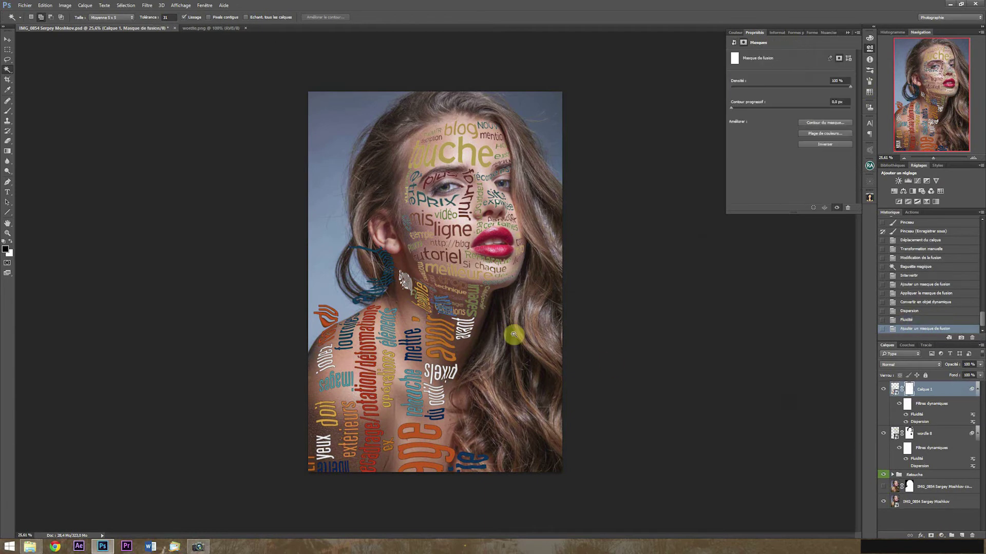
key("b")
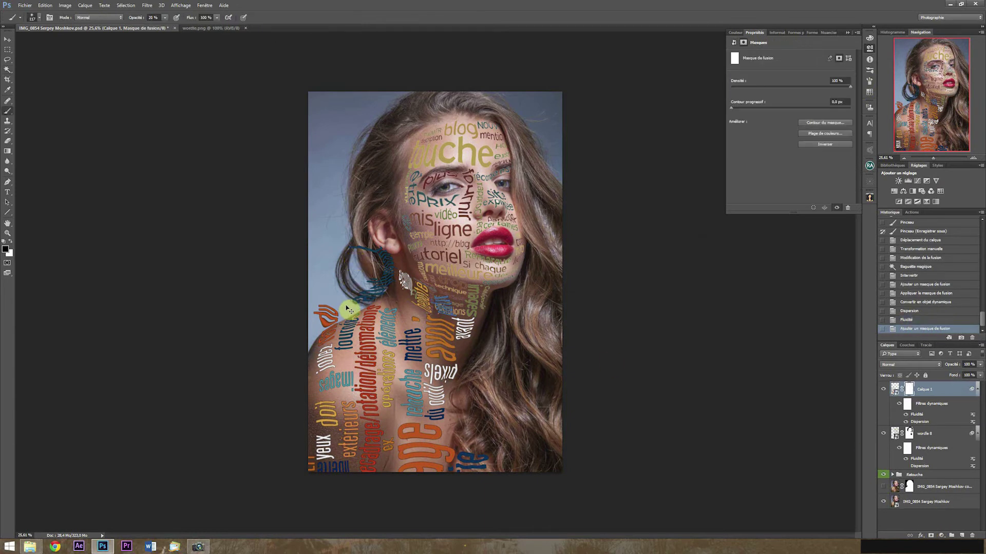
scroll(294, 331, "up", 5)
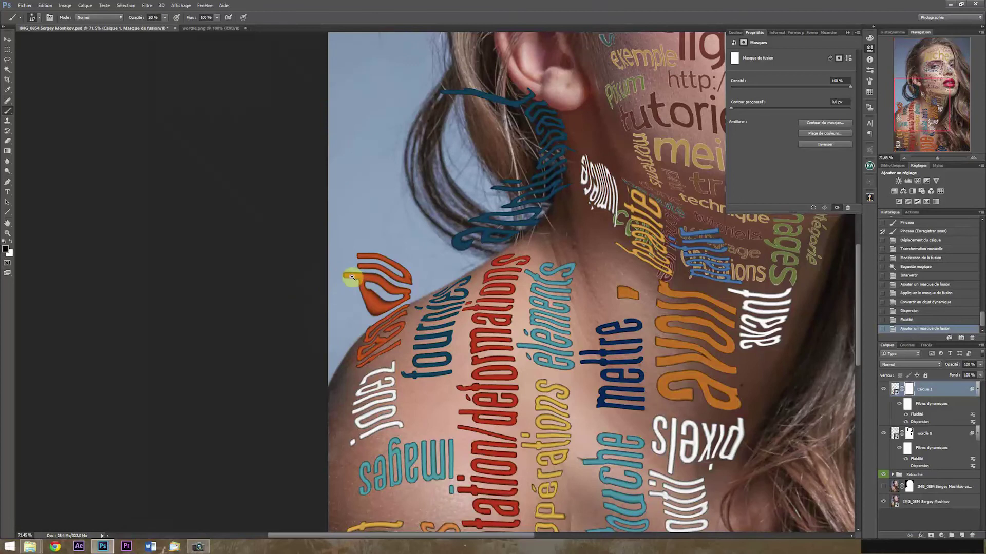
key("0")
mouse_move(371, 291)
left_mouse_down()
mouse_move(377, 253)
mouse_move(359, 256)
mouse_move(364, 250)
mouse_move(346, 352)
mouse_move(345, 455)
left_mouse_up()
mouse_move(378, 224)
left_mouse_down()
mouse_move(358, 244)
mouse_move(400, 269)
mouse_move(381, 294)
mouse_move(397, 294)
mouse_move(367, 311)
left_mouse_up()
Step: Mask out "appliquant" over the hair and the dark blue word over the curls at the image's lower edge
mouse_move(488, 220)
left_mouse_down()
mouse_move(527, 213)
mouse_move(558, 186)
mouse_move(570, 154)
mouse_move(535, 98)
mouse_move(534, 207)
mouse_move(463, 238)
mouse_move(487, 197)
mouse_move(492, 109)
mouse_move(535, 101)
mouse_move(485, 162)
left_mouse_up()
mouse_move(533, 291)
left_mouse_down()
mouse_move(408, 246)
mouse_move(394, 272)
mouse_move(395, 260)
left_mouse_up()
mouse_move(462, 390)
left_mouse_down()
mouse_move(454, 420)
mouse_move(493, 373)
mouse_move(517, 436)
mouse_move(444, 424)
mouse_move(466, 416)
left_mouse_up()
key("ctrl+minus")
key("ctrl+minus")
key("ctrl+minus")
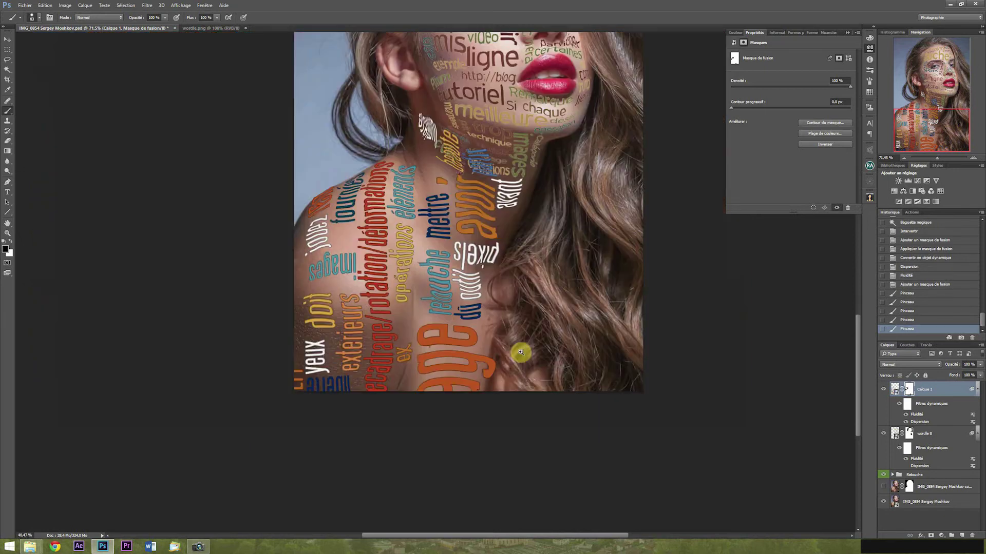
left_click_drag(520, 370, 521, 365)
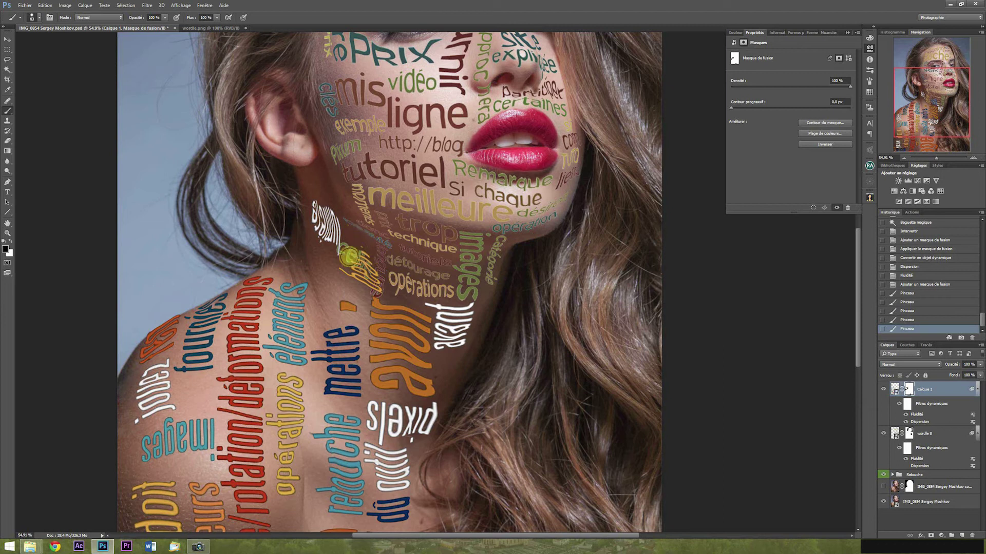
mouse_move(368, 278)
left_mouse_down()
mouse_move(327, 208)
mouse_move(330, 239)
left_mouse_up()
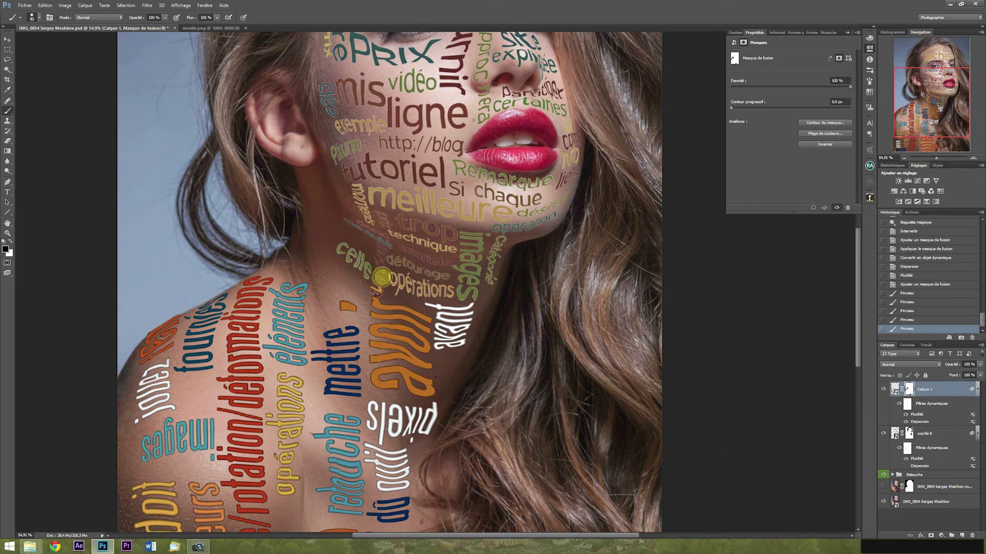
key("ctrl+z")
scroll(396, 286, "down", 3)
scroll(396, 285, "up", 3)
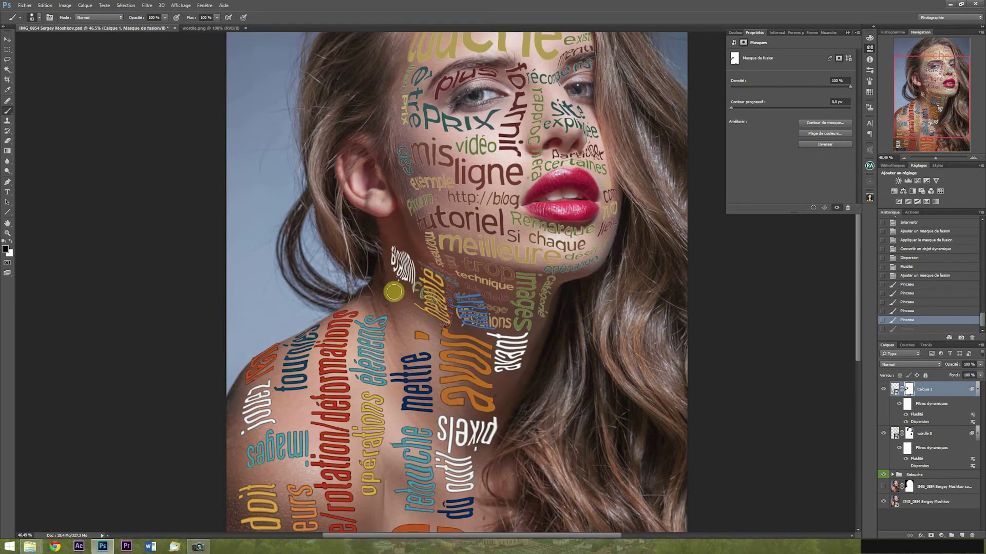
Step: Mask out "beauté" and "partir" on the neck to uncover "celle", and clean up the lower end of "lumière"
mouse_move(426, 271)
left_mouse_down()
mouse_move(444, 280)
mouse_move(415, 303)
mouse_move(450, 315)
mouse_move(440, 294)
mouse_move(489, 301)
mouse_move(478, 321)
mouse_move(431, 290)
left_mouse_up()
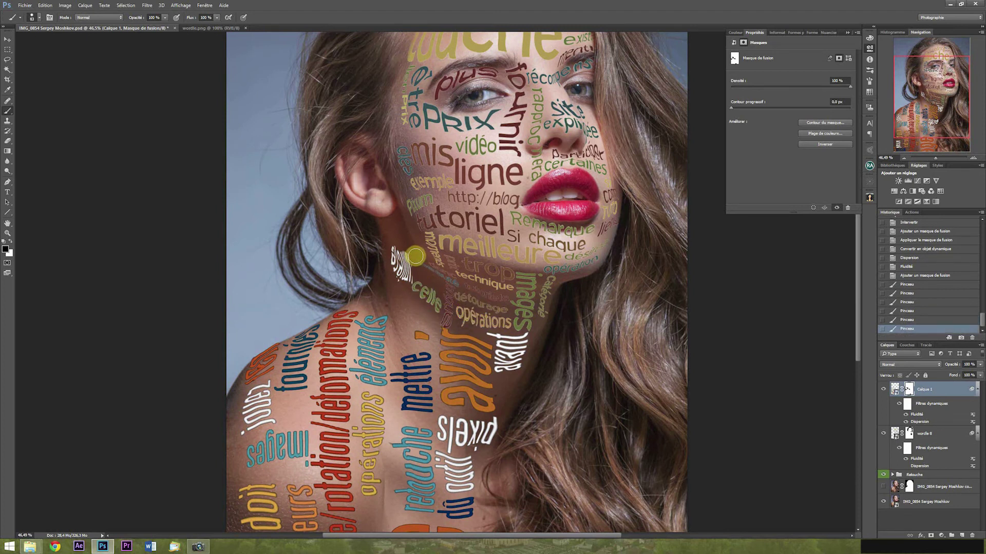
scroll(416, 255, "up", 4)
left_click_drag(396, 240, 405, 368)
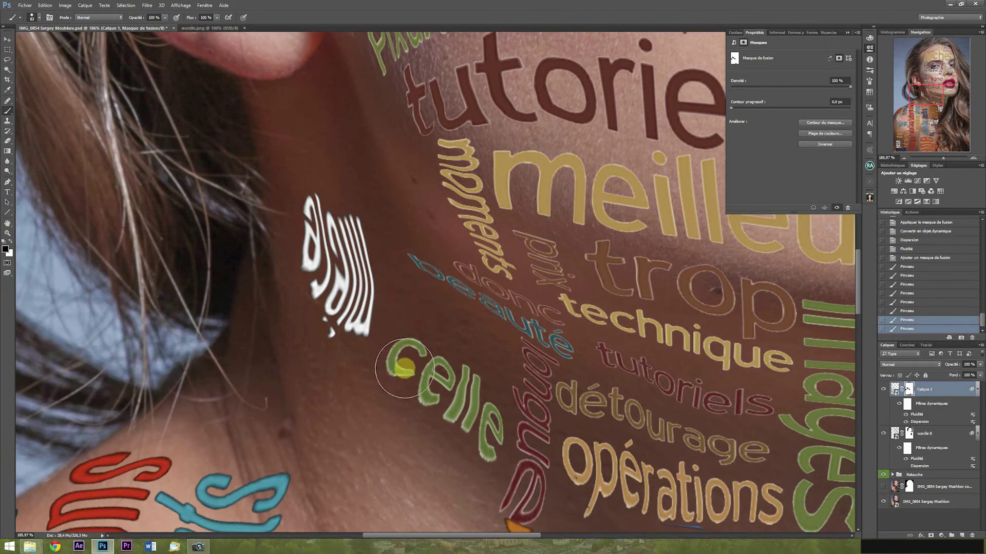
scroll(405, 369, "down", 6)
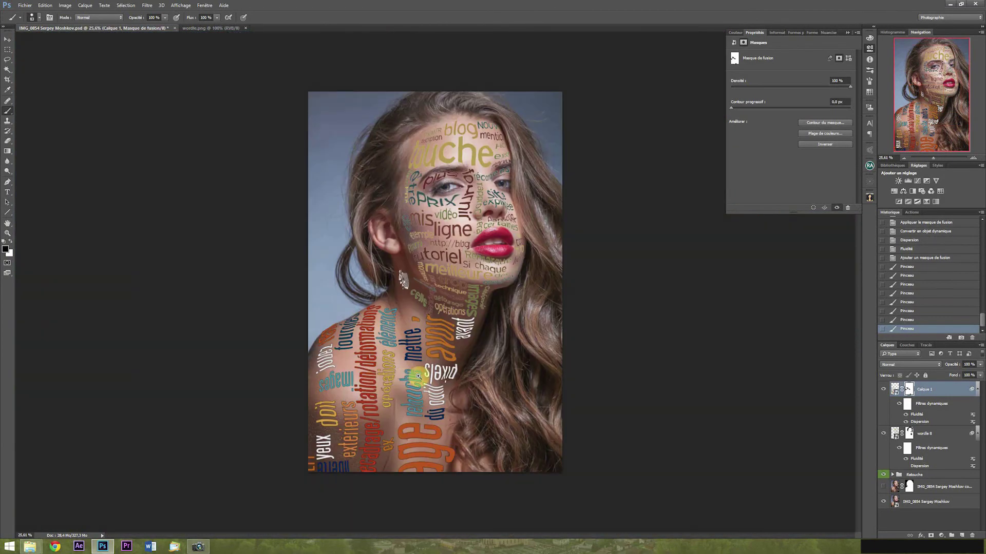
scroll(476, 431, "up", 3)
scroll(504, 433, "down", 2)
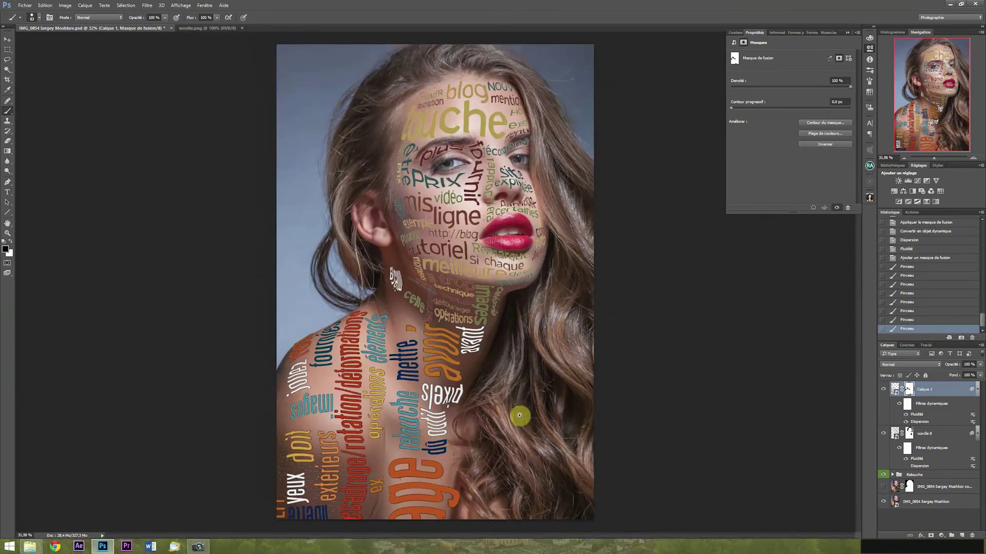
Step: Reopen the new word layer's Liquify filter with the original portrait layer as backdrop, warp "avant" along the neck and apply it
left_click(919, 425)
double_click(917, 414)
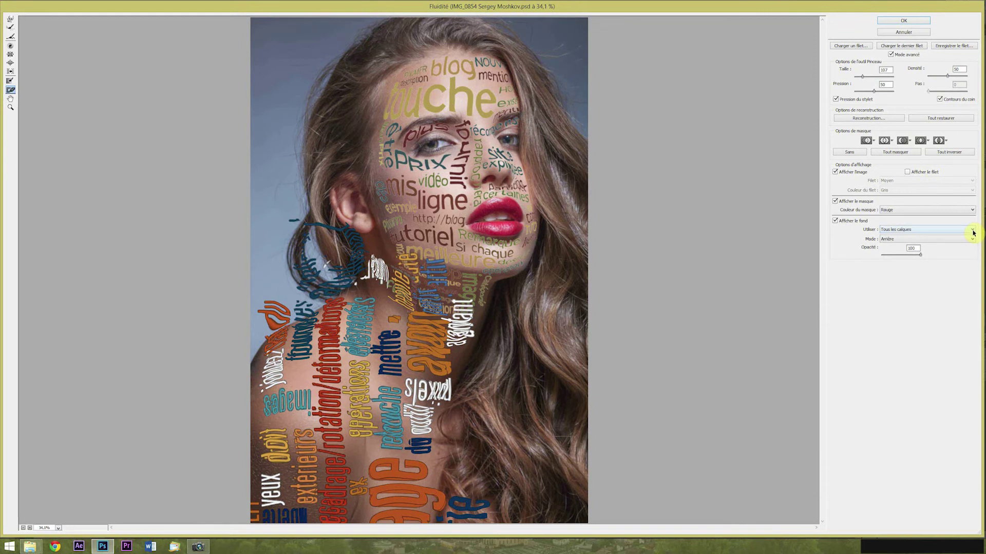
left_click(973, 230)
left_click(908, 244)
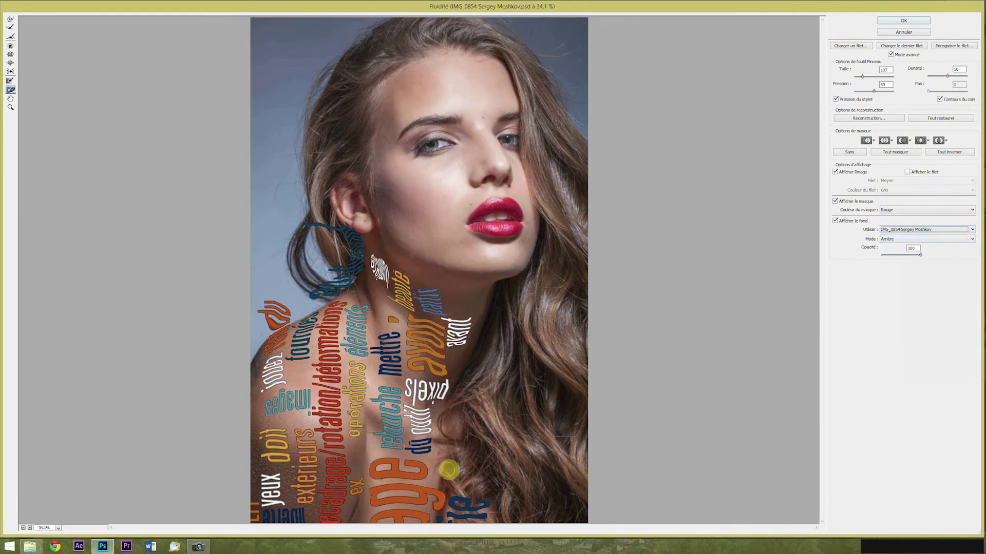
key("w")
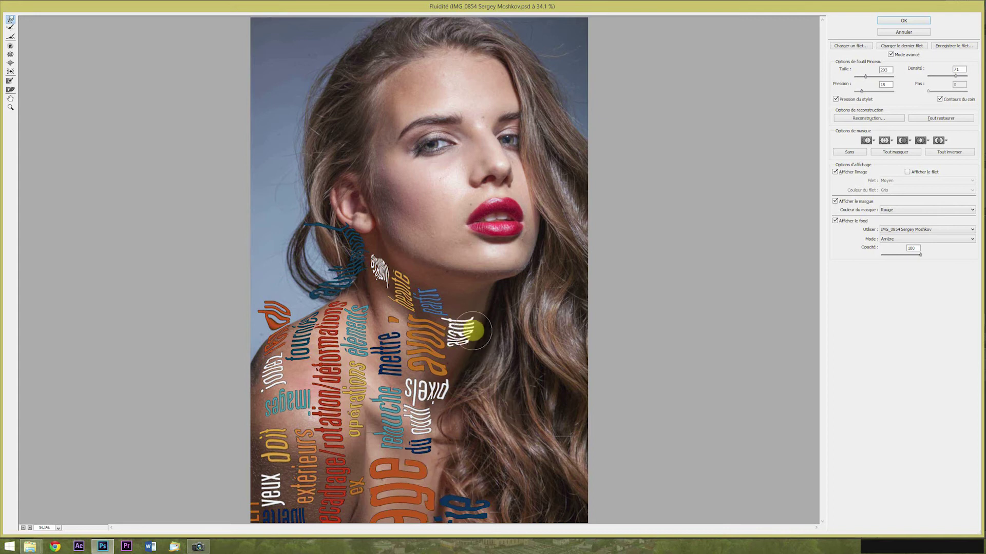
left_click_drag(465, 318, 458, 351)
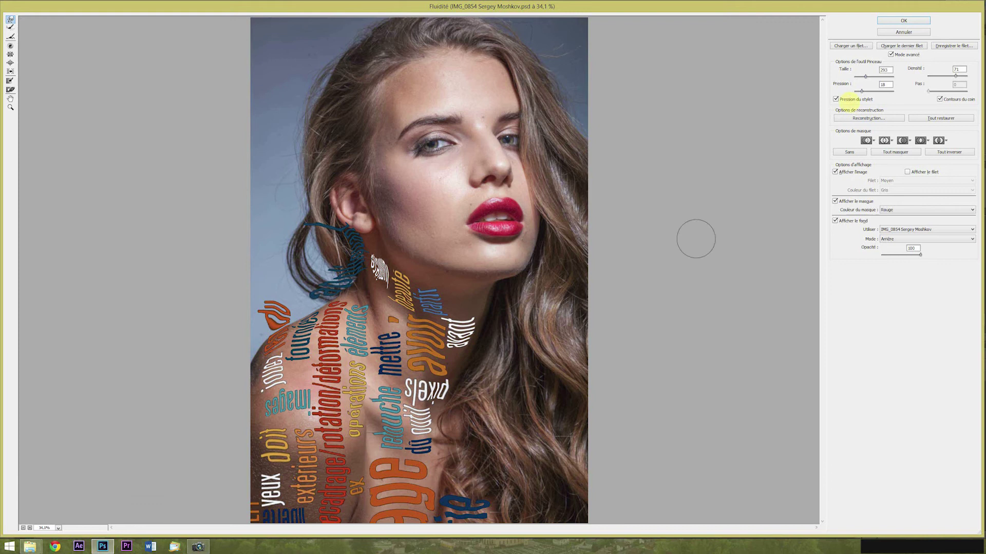
key("Return")
Step: Touch up the new word layer's mask near the lower edge of the image, beside the large orange letters
left_click(909, 389)
left_click_drag(461, 503, 458, 496)
scroll(462, 349, "up", 4)
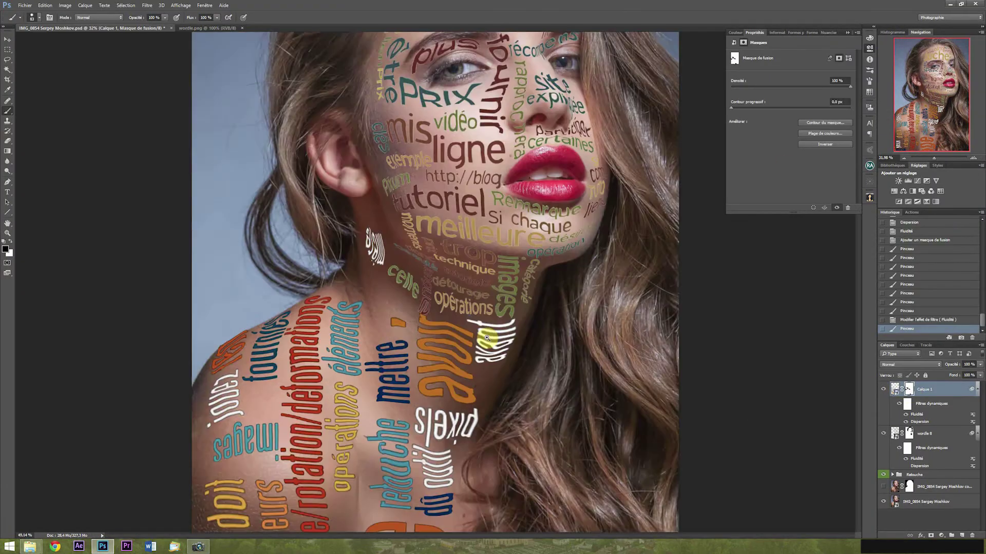
scroll(440, 319, "down", 1)
Step: Reopen the Liquify filter on the face word layer, nudge its lettering on the neck and apply the change
double_click(916, 458)
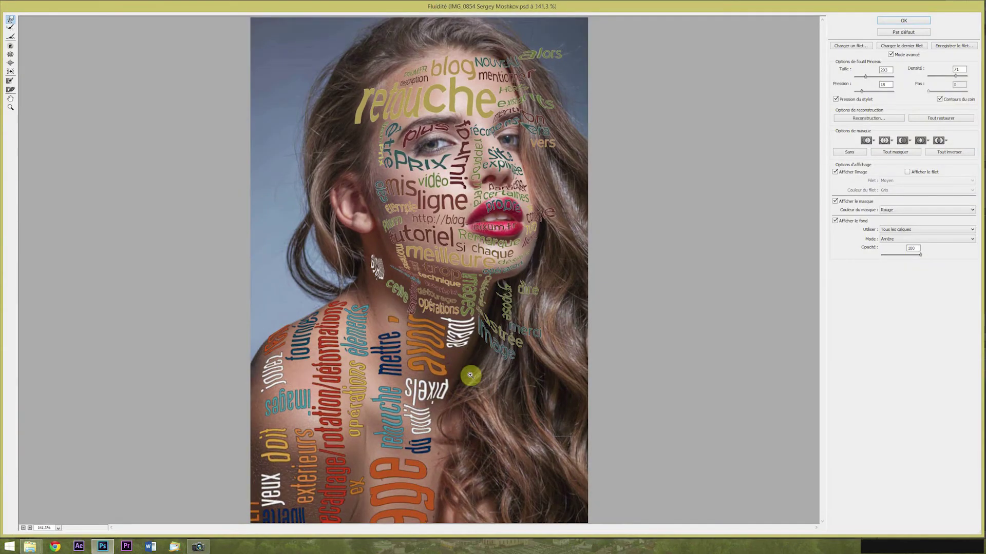
scroll(469, 374, "up", 3)
mouse_move(432, 316)
left_mouse_down()
mouse_move(445, 292)
mouse_move(425, 321)
left_mouse_up()
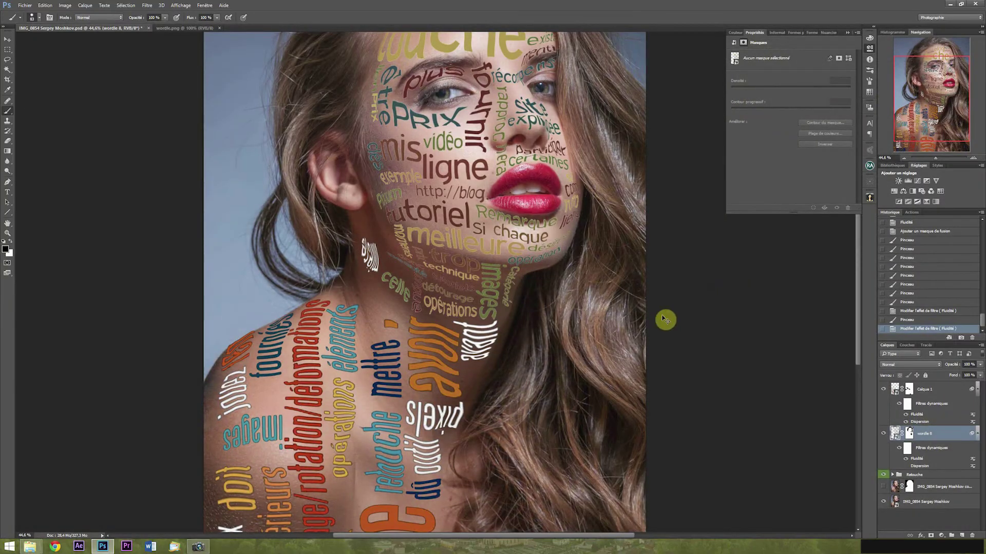
left_click_drag(666, 320, 517, 376)
left_click_drag(398, 331, 467, 341)
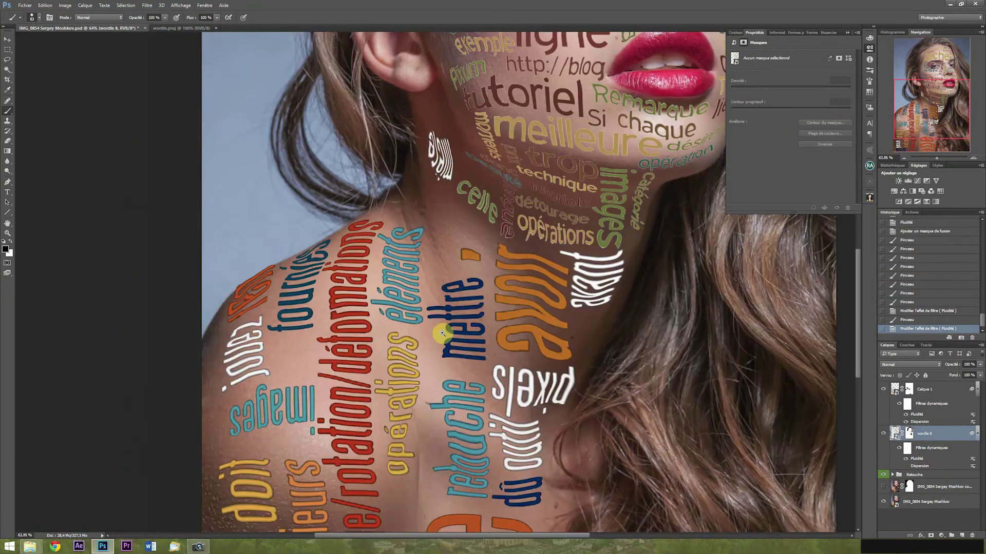
Step: Apply a Gaussian Blur with a radius of about 2 px to the face word layer
key("ctrl+minus")
key("ctrl+minus")
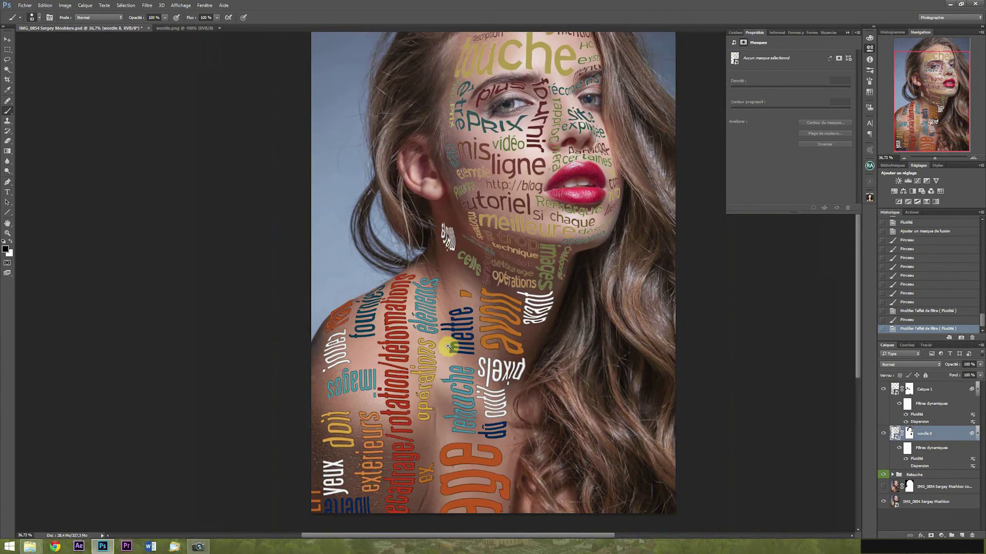
key("alt+bracketright")
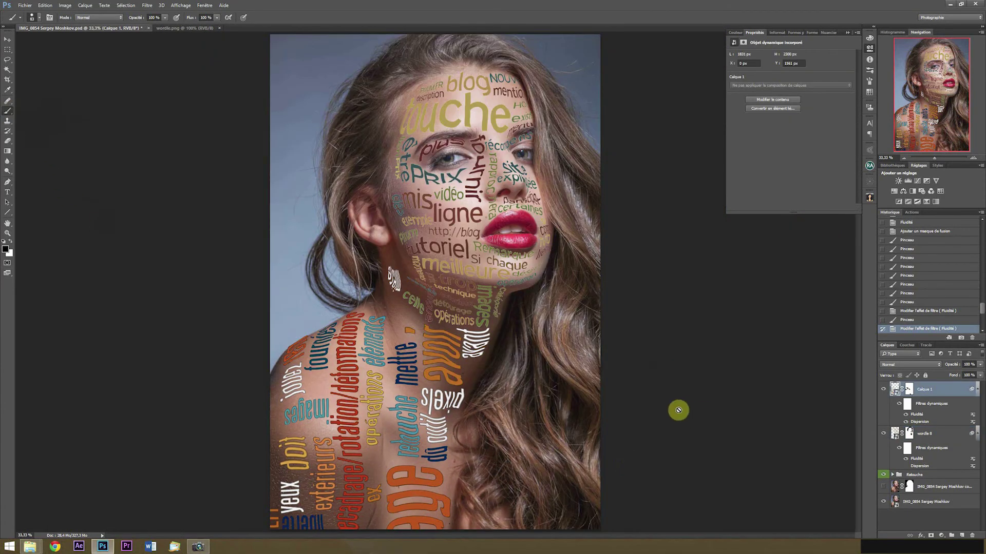
scroll(495, 326, "up", 1)
scroll(301, 264, "up", 1)
scroll(510, 264, "up", 1)
scroll(491, 414, "up", 1)
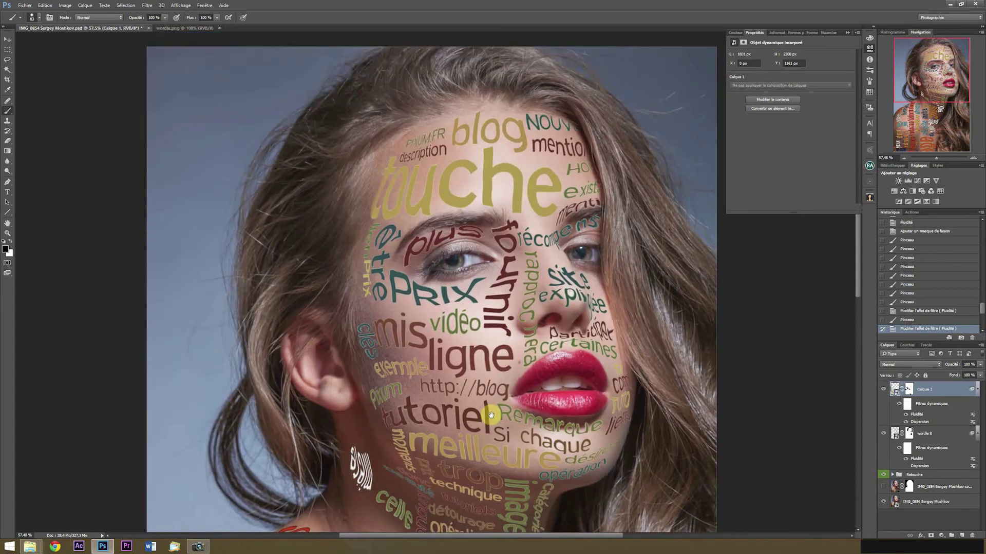
scroll(491, 415, "up", 3)
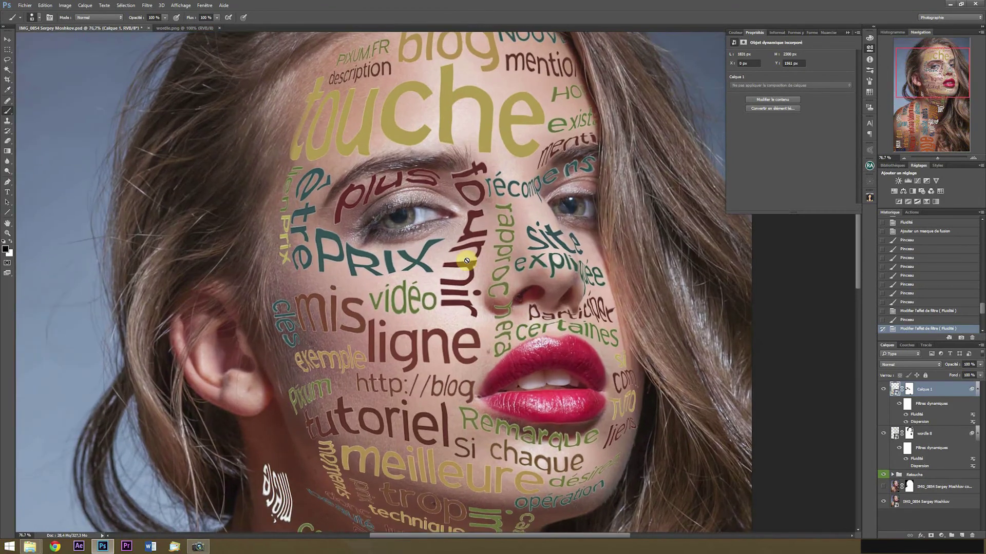
left_click(948, 433)
left_click(147, 5)
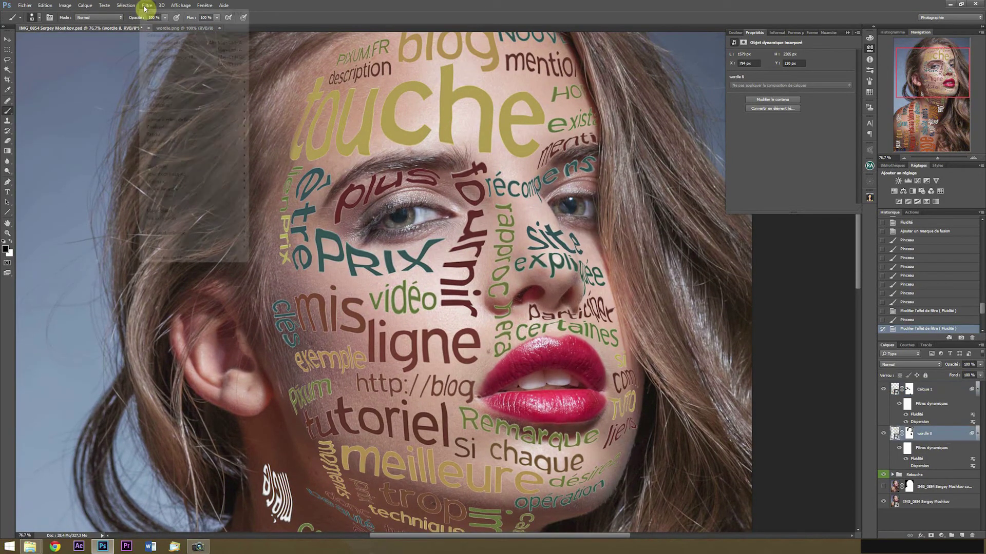
mouse_move(154, 112)
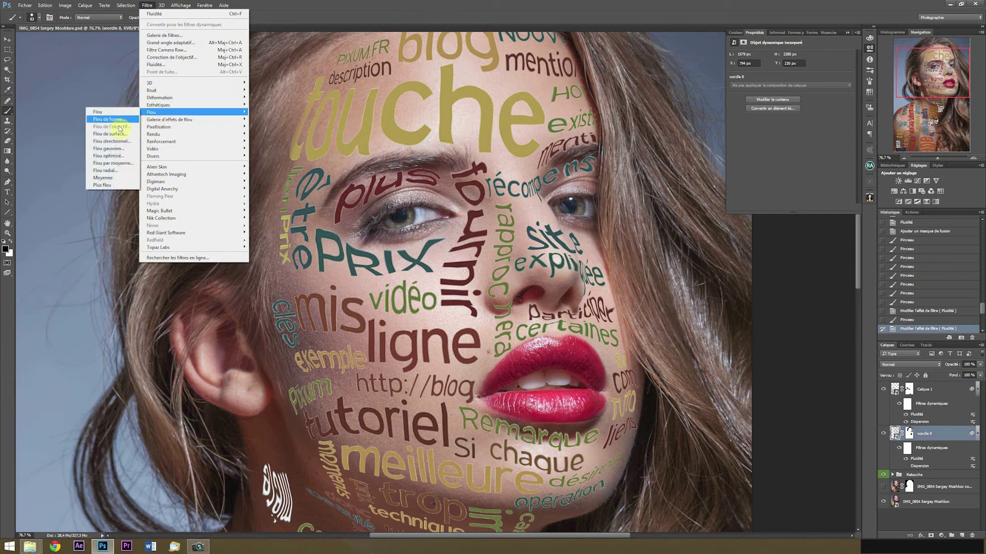
left_click(111, 154)
left_click_drag(171, 249, 161, 251)
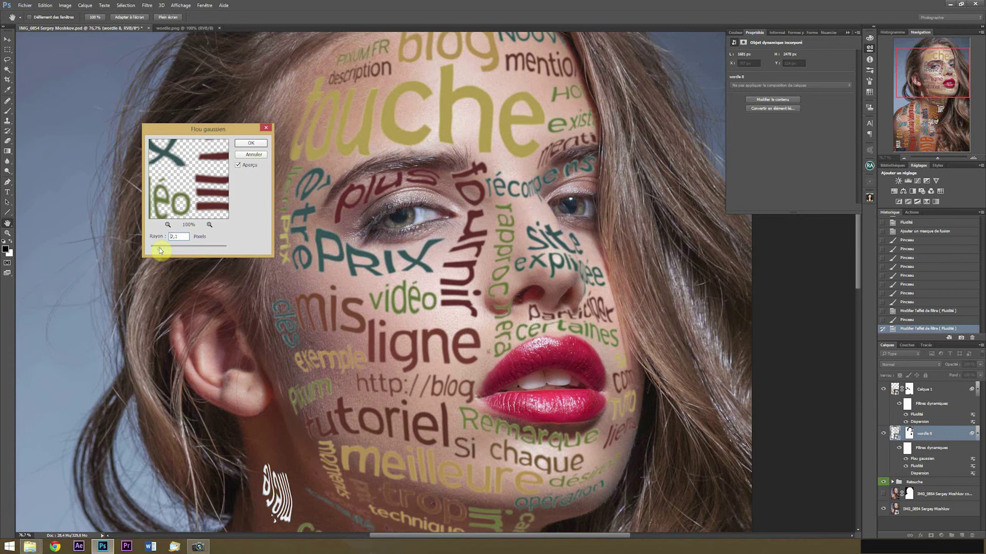
left_click(251, 143)
Step: Apply the same Gaussian Blur to the shoulder and neck word layer
key("b")
left_click(936, 390)
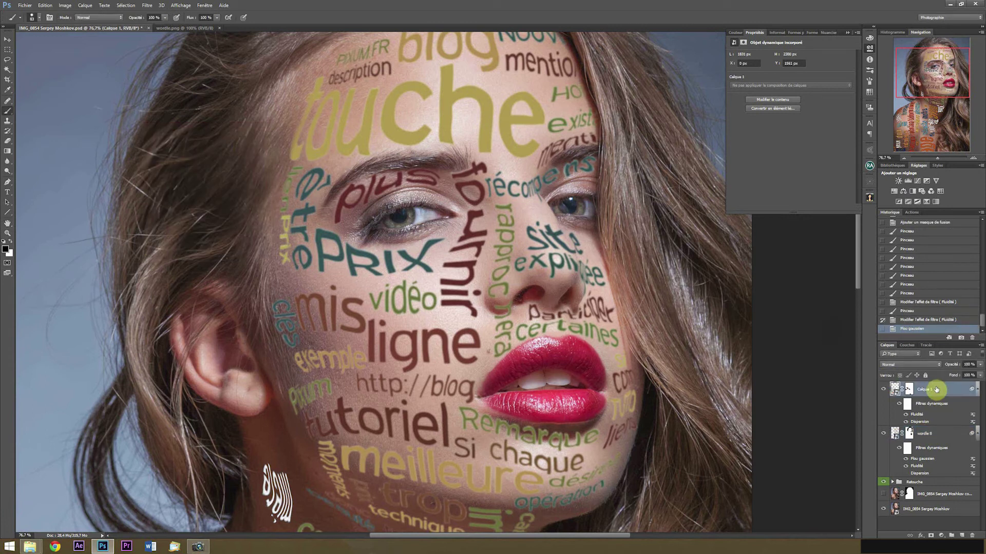
key("ctrl+alt+f")
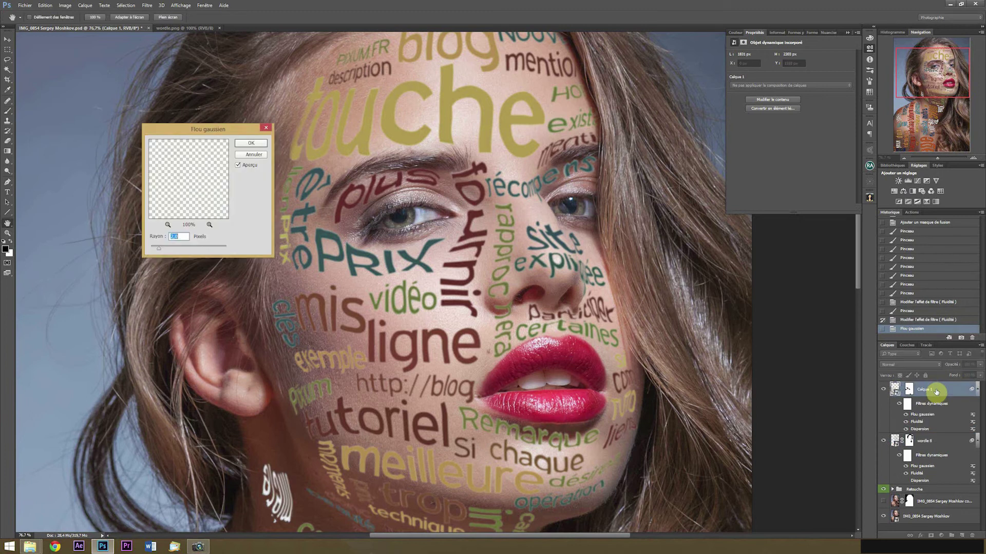
left_click(254, 143)
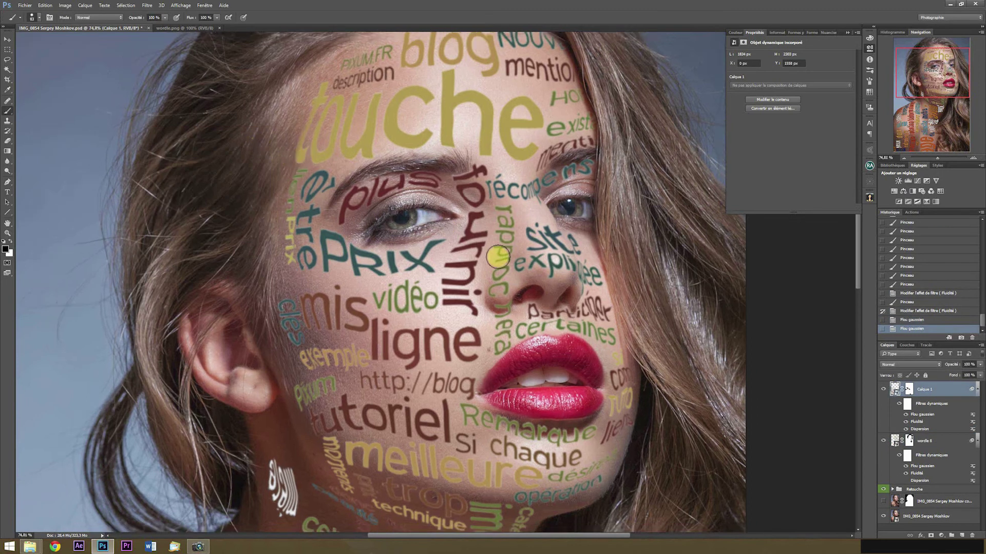
Step: Compare the neck and shoulder lettering with and without the Gaussian Blur, and check the whole portrait
scroll(497, 258, "down", 3)
left_click_drag(412, 360, 438, 176)
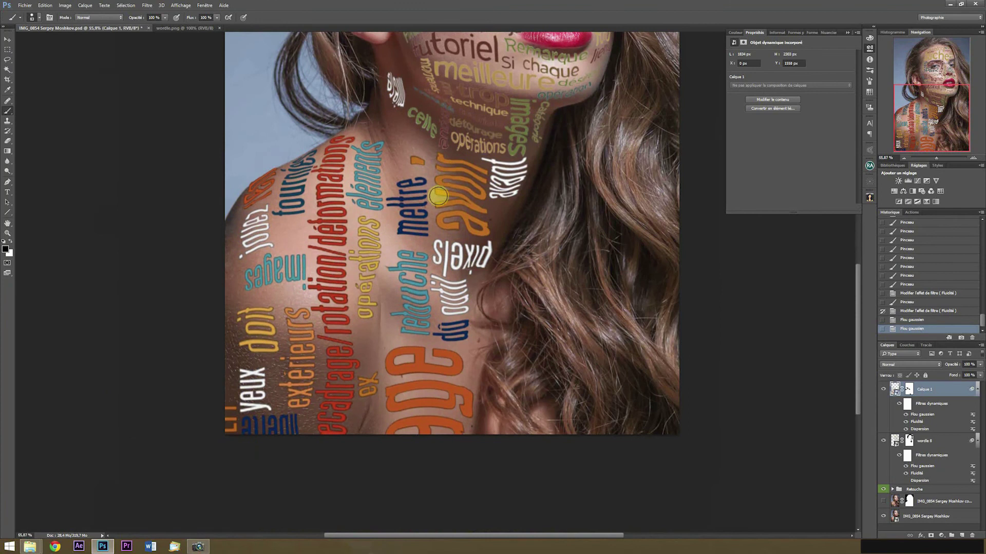
scroll(438, 198, "up", 2)
scroll(614, 323, "down", 1)
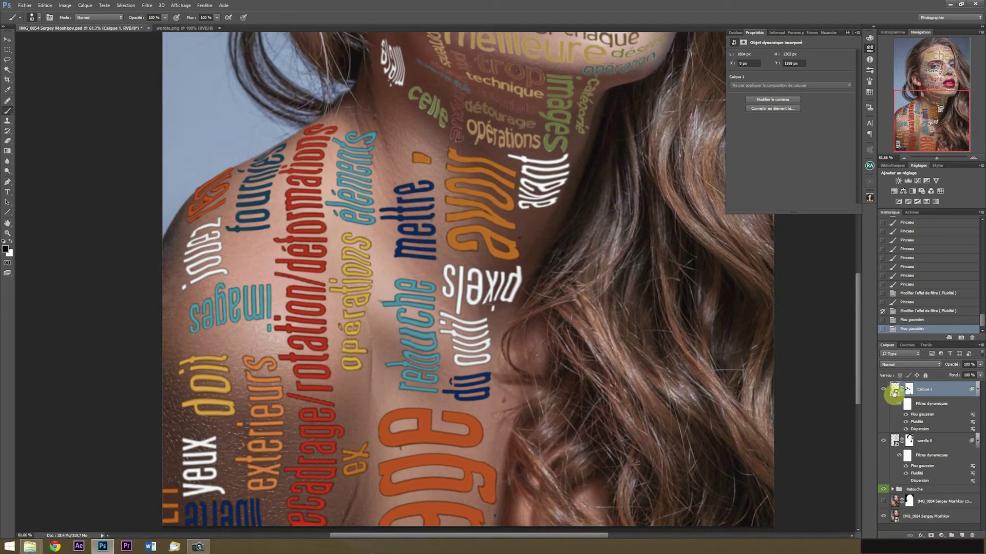
left_click(906, 414)
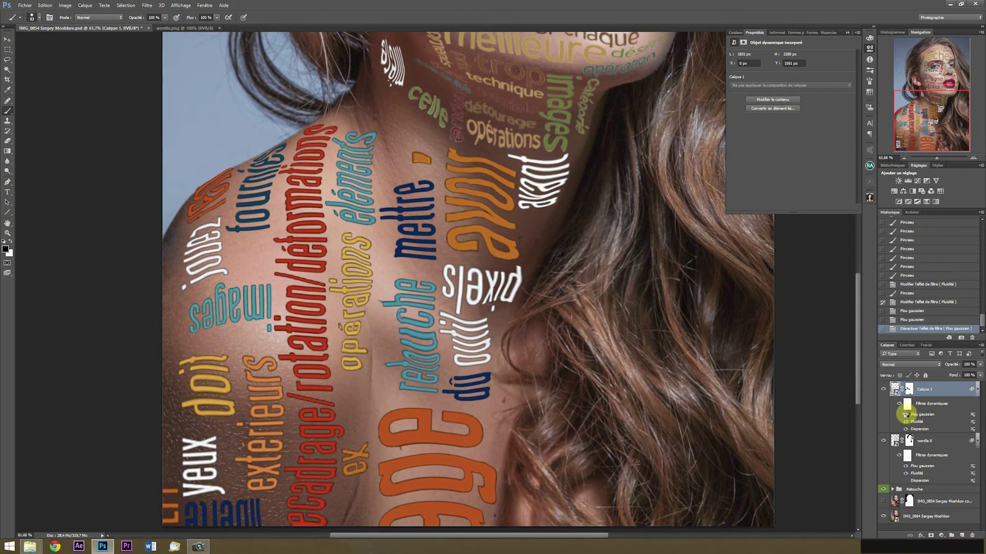
left_click(906, 415)
scroll(595, 307, "down", 5)
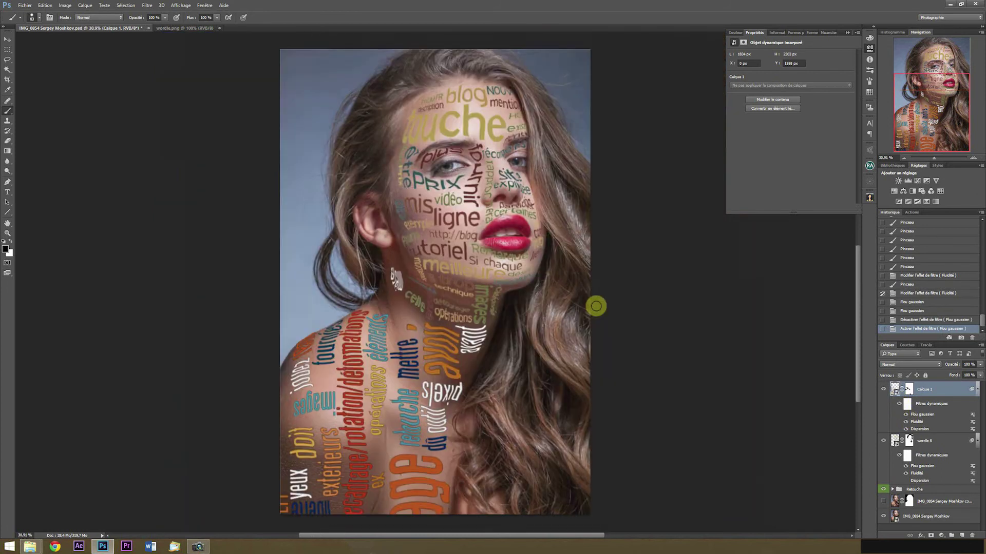
scroll(596, 308, "up", 1)
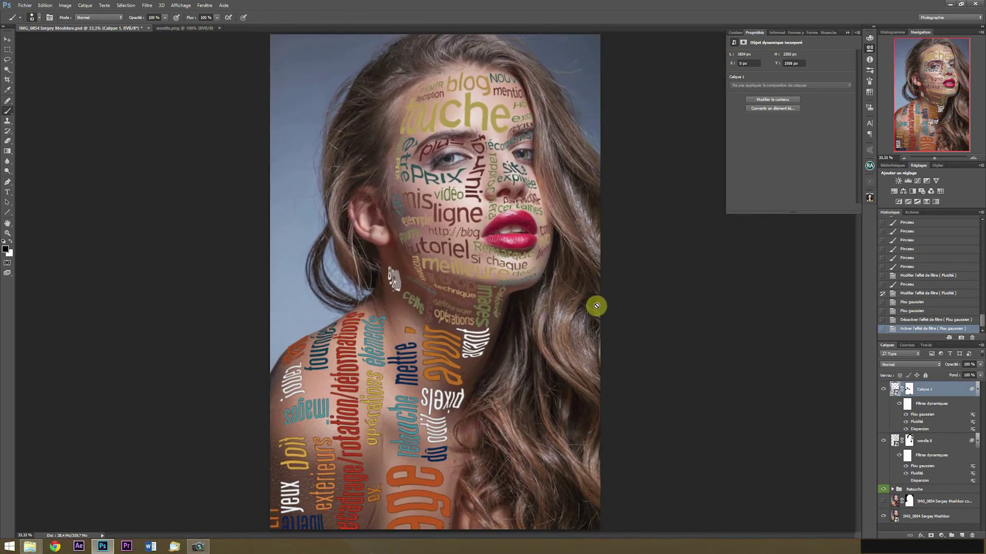
Step: Set the shoulder and neck word layer's blend mode to Produit and lower its opacity until the words look faded
left_click(939, 365)
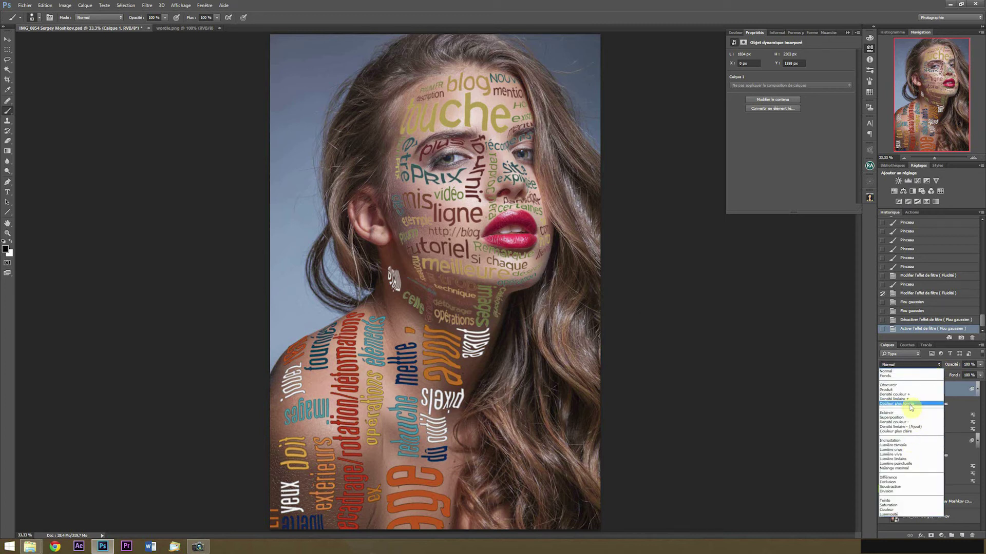
left_click(903, 390)
left_click_drag(953, 365, 929, 368)
Step: Set the face word layer's blend mode to Produit and lower its opacity to about 30%
left_click(938, 444)
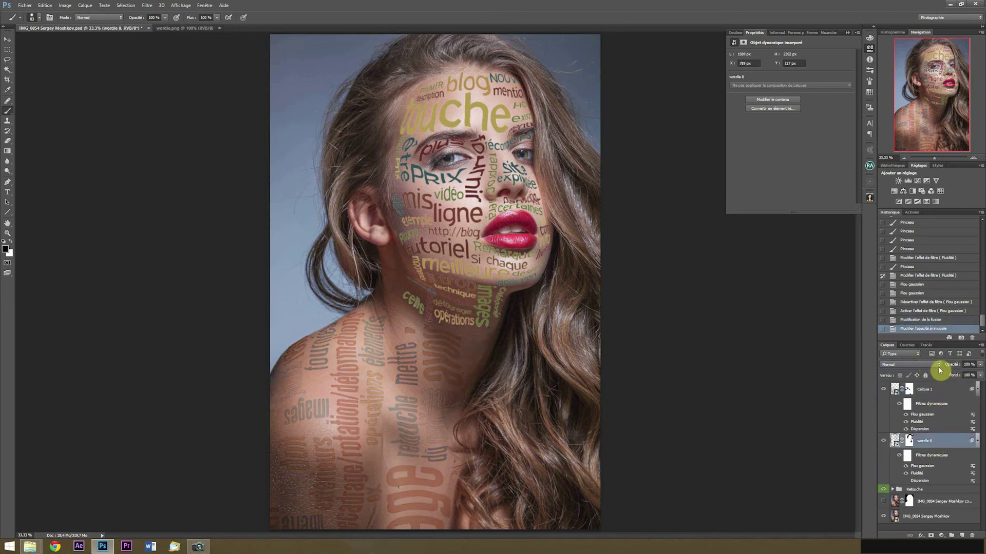
left_click(935, 365)
left_click(933, 392)
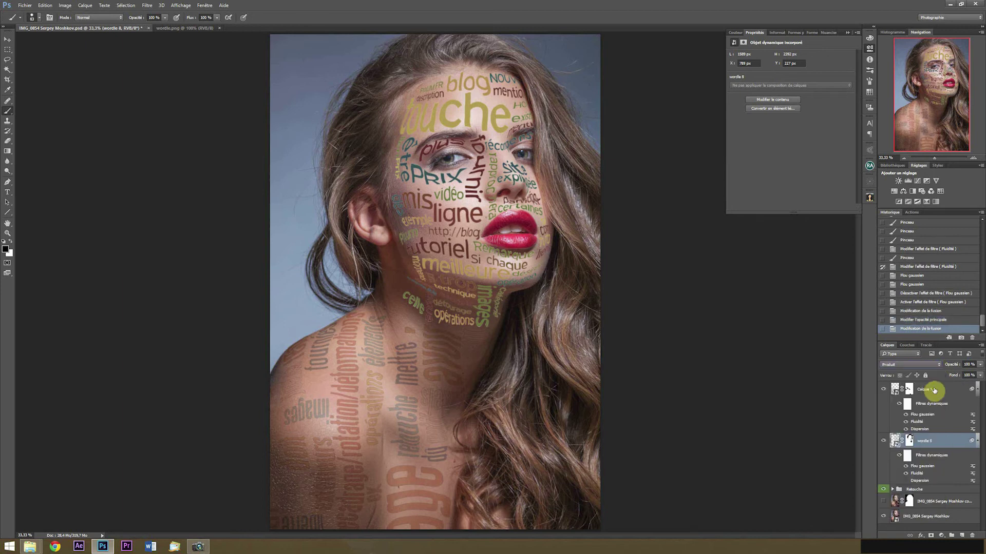
left_click_drag(951, 365, 924, 365)
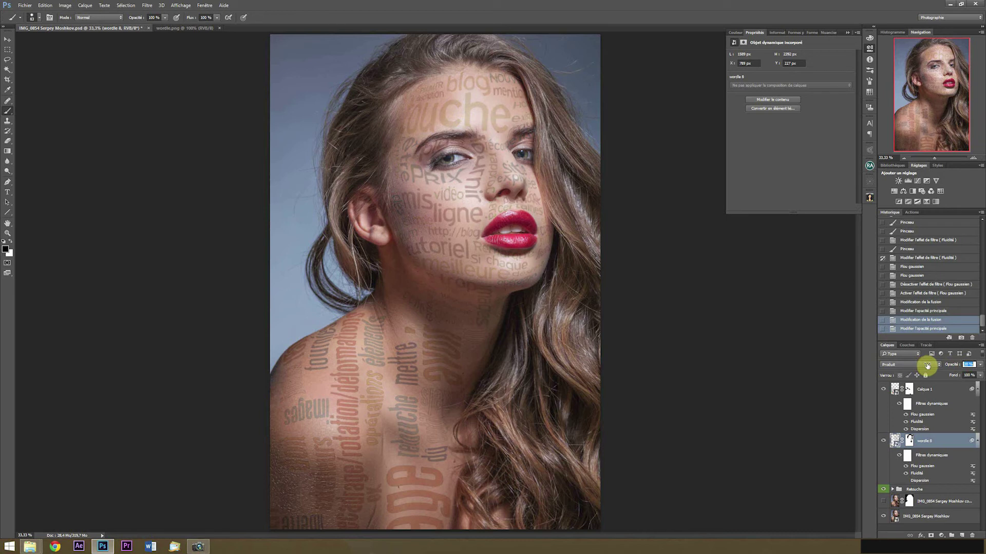
left_click_drag(927, 366, 928, 368)
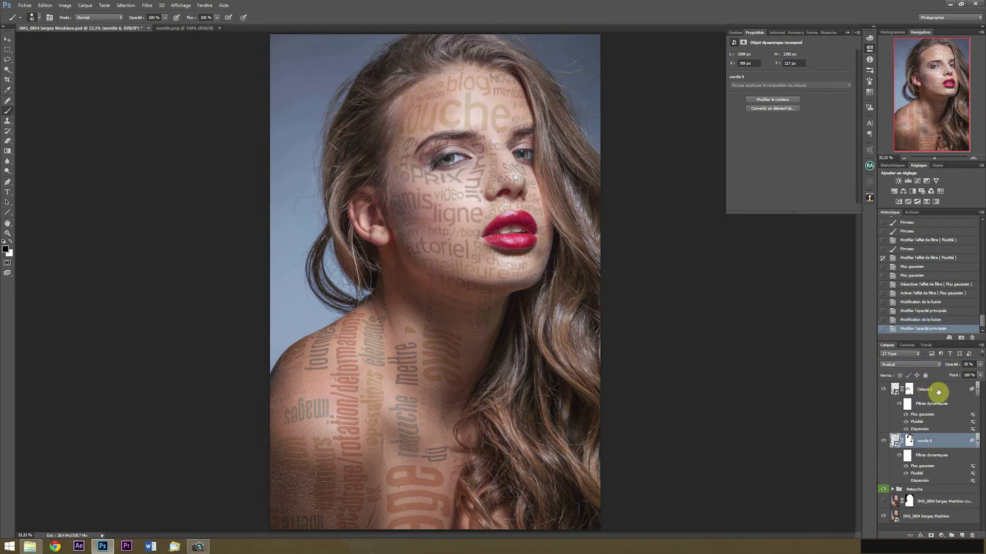
Step: Group the two word layers and add a Hue/Saturation adjustment layer clipped to the group
left_click(938, 391, "shift")
key("ctrl+g")
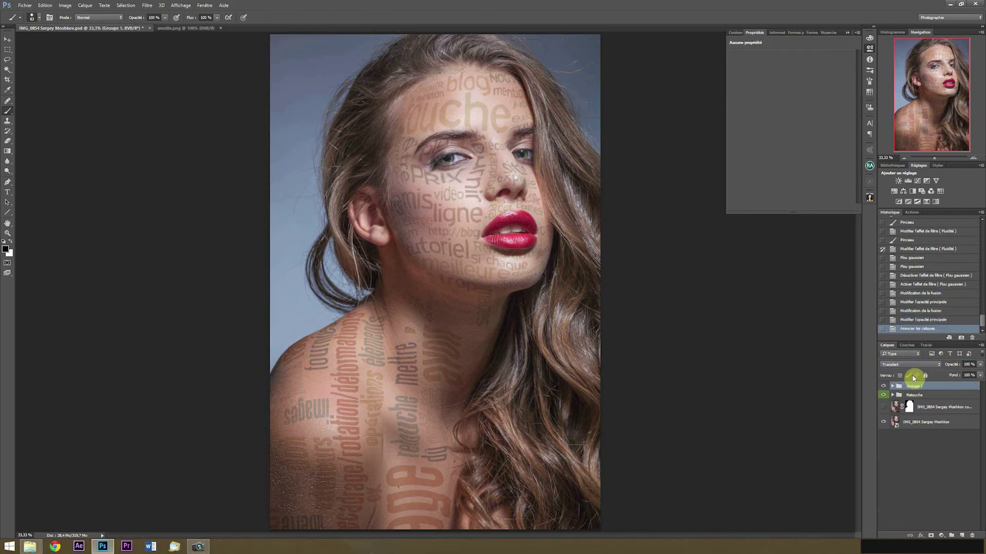
left_click(894, 192)
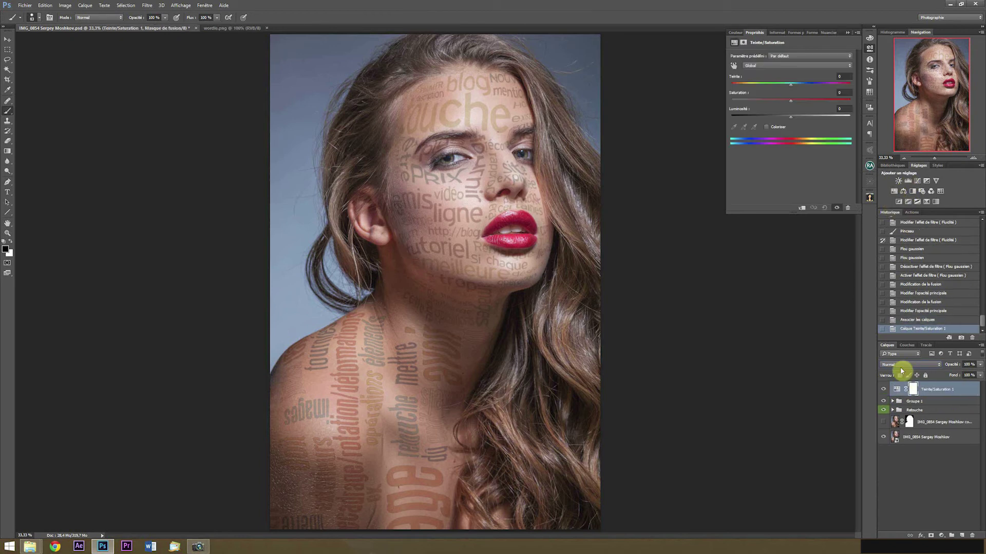
left_click(801, 209)
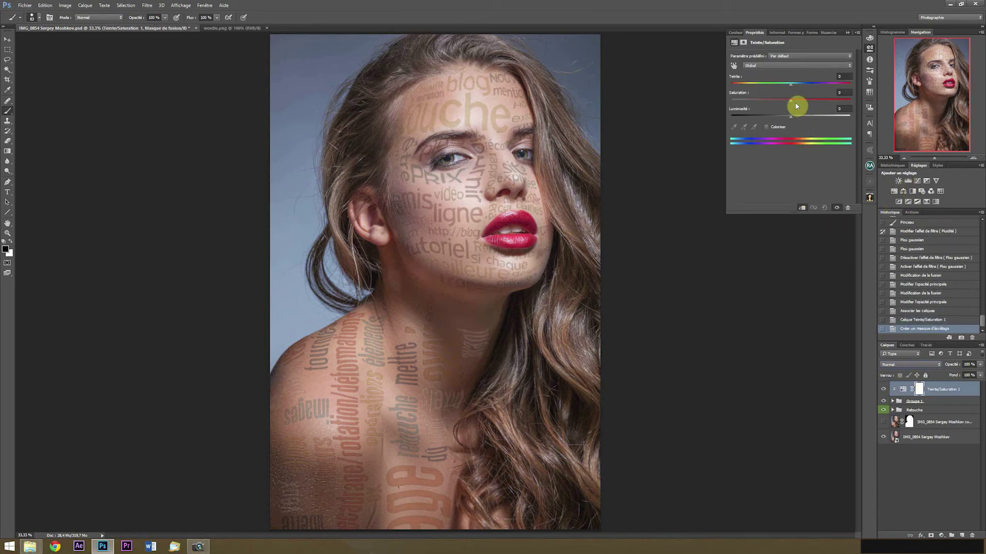
Step: Set the clipped Hue/Saturation layer's saturation to -37, leaving its lightness at 0
left_click_drag(791, 104, 733, 104)
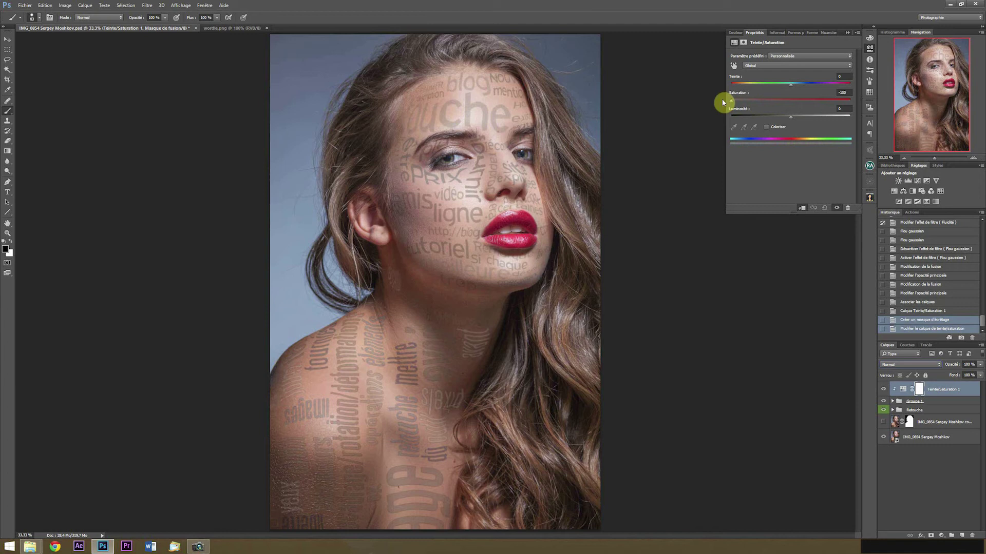
mouse_move(782, 119)
left_mouse_down()
mouse_move(701, 122)
mouse_move(874, 128)
mouse_move(790, 118)
left_mouse_up()
left_click(836, 208)
left_click_drag(791, 104, 768, 105)
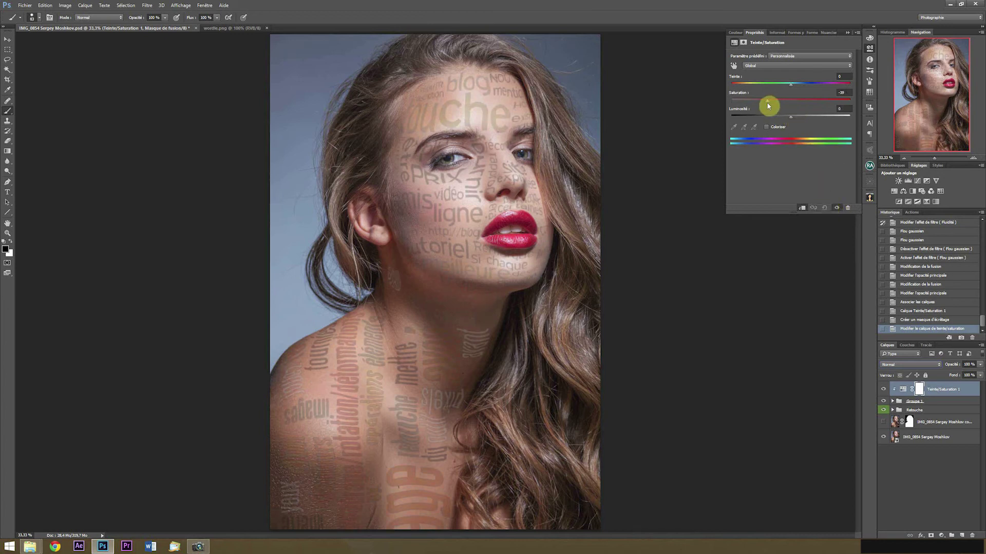
Step: Inspect the face lettering, try a saturation of -52 and lightness of +1 on the Hue/Saturation layer, and undo that change
left_click(929, 401)
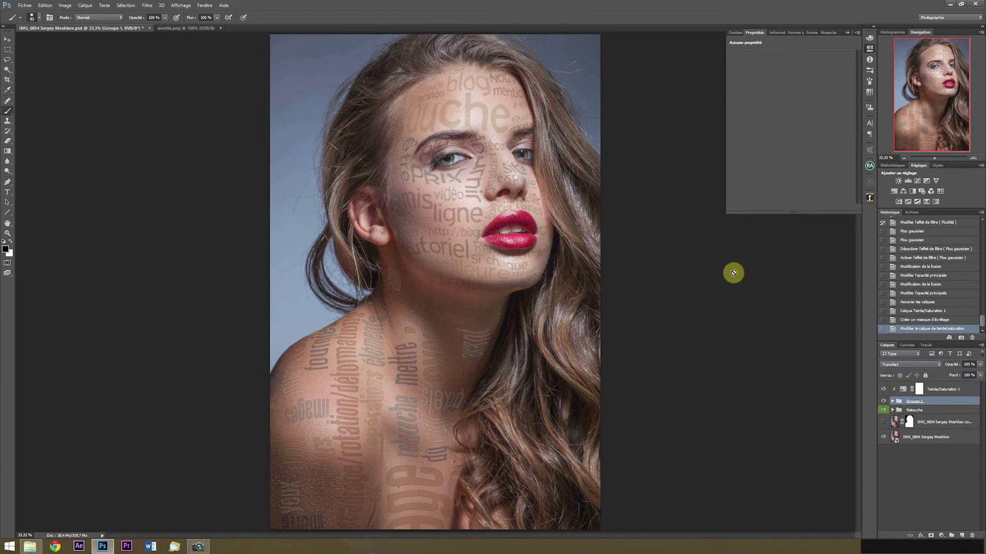
mouse_move(456, 300)
left_mouse_down()
mouse_move(499, 306)
mouse_move(475, 302)
left_mouse_up()
left_click_drag(504, 176, 515, 368)
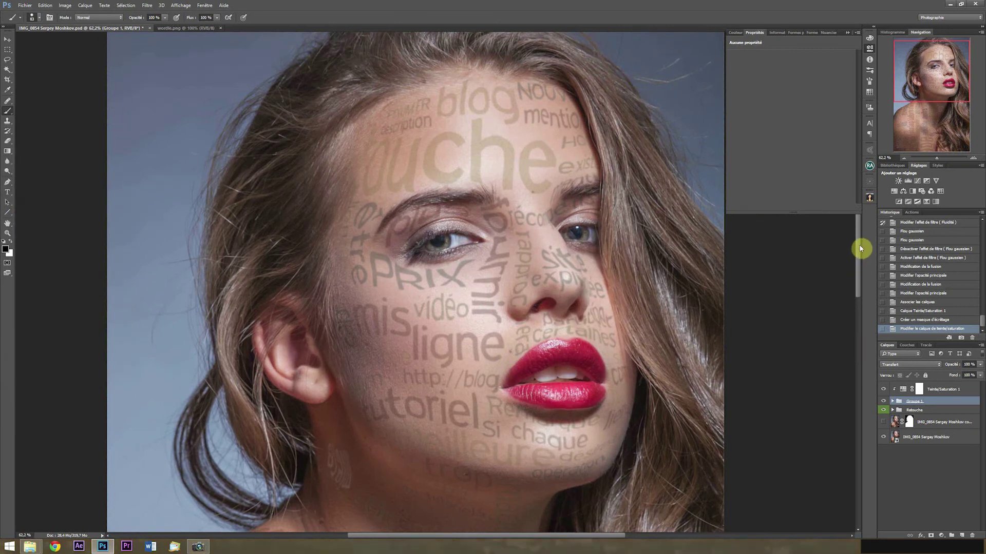
double_click(847, 30)
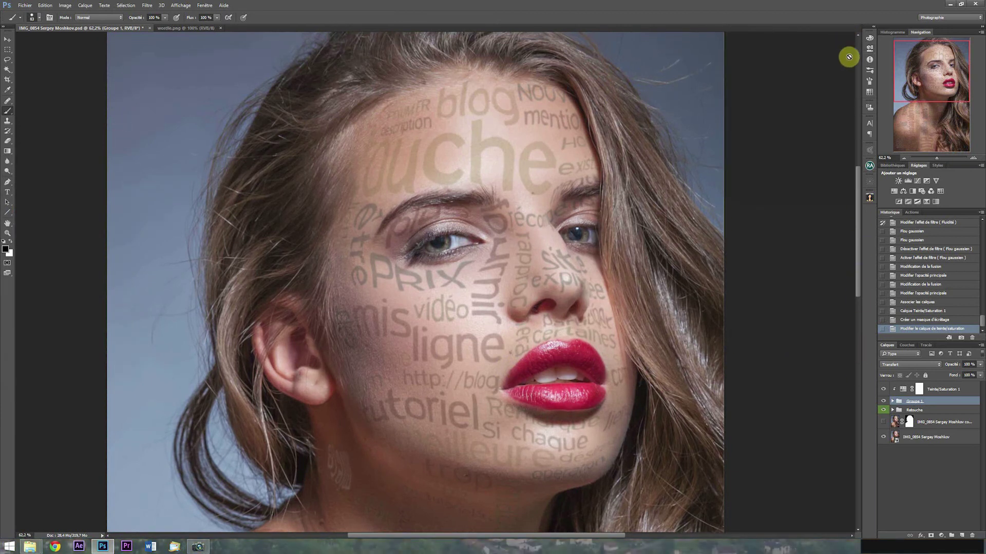
left_click(679, 274, "ctrl")
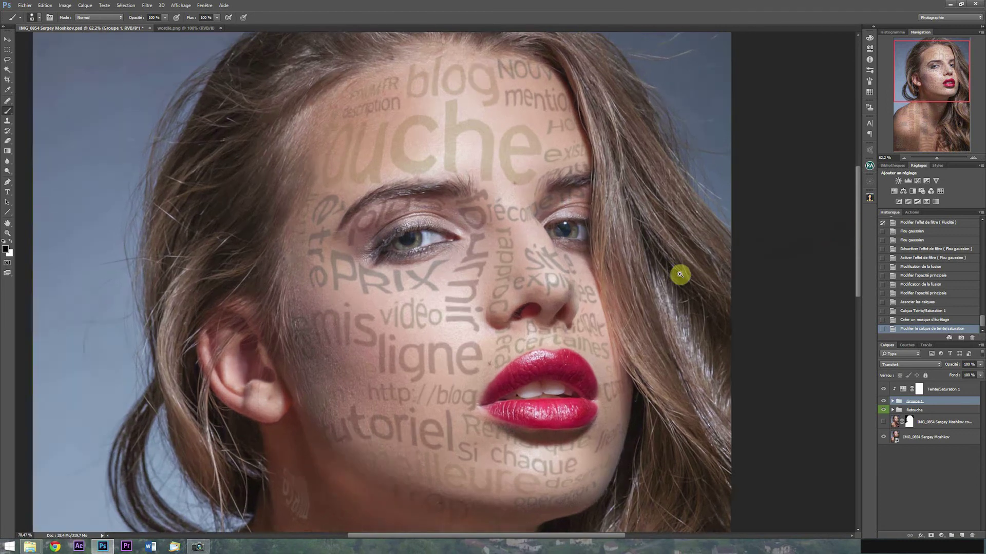
left_click_drag(472, 267, 584, 288)
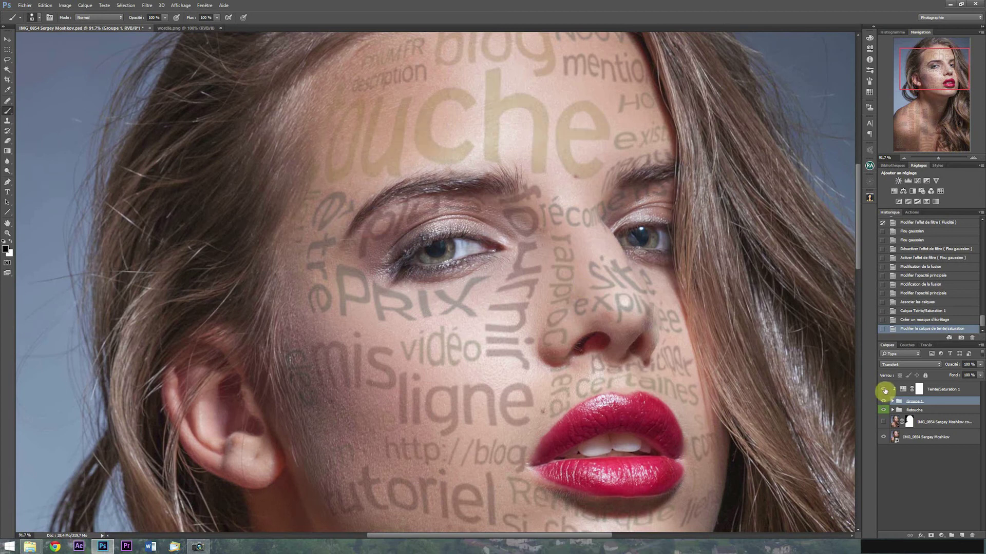
double_click(903, 391)
left_click_drag(768, 101, 791, 120)
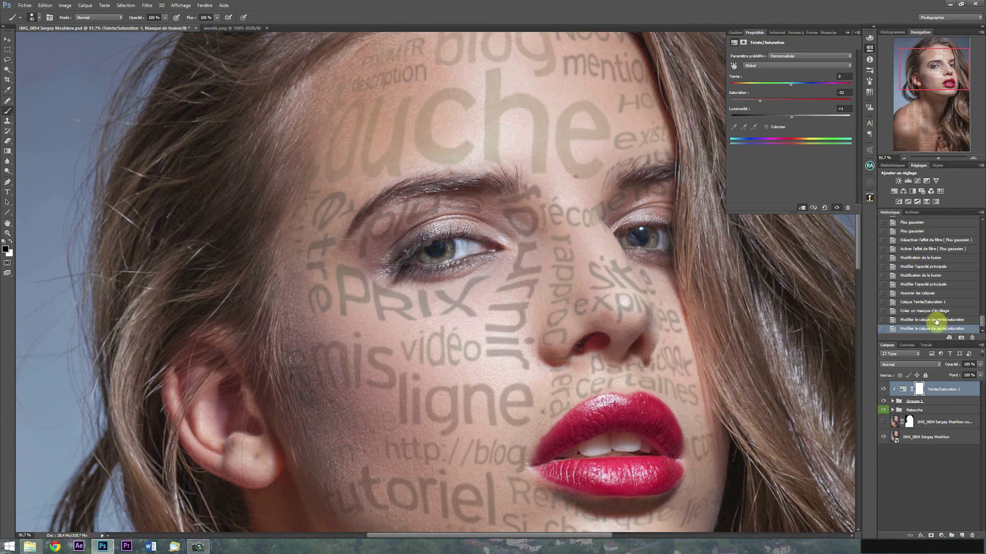
left_click(930, 320)
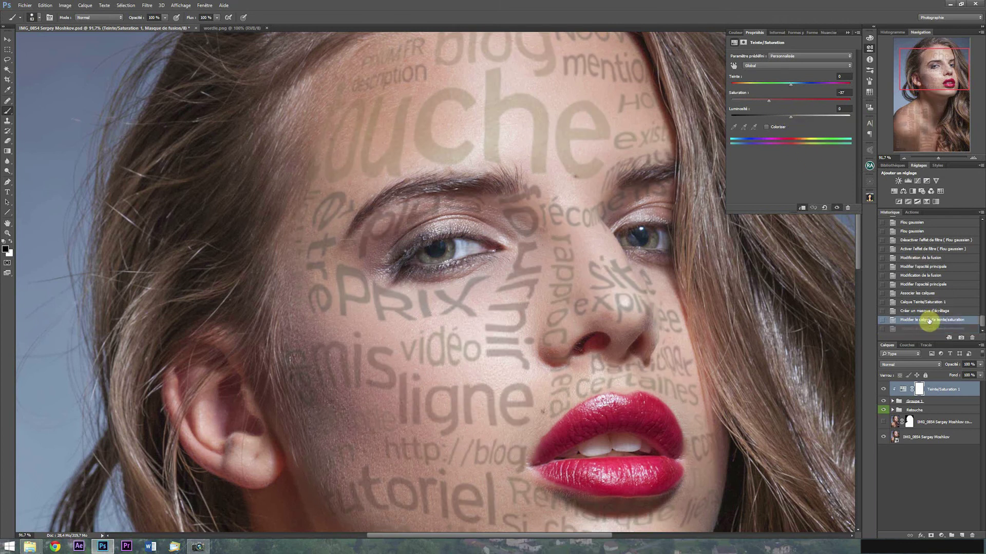
Step: Add a Black & White adjustment layer between the word group and the Retouche group
left_click(847, 33)
left_click_drag(861, 172, 884, 343)
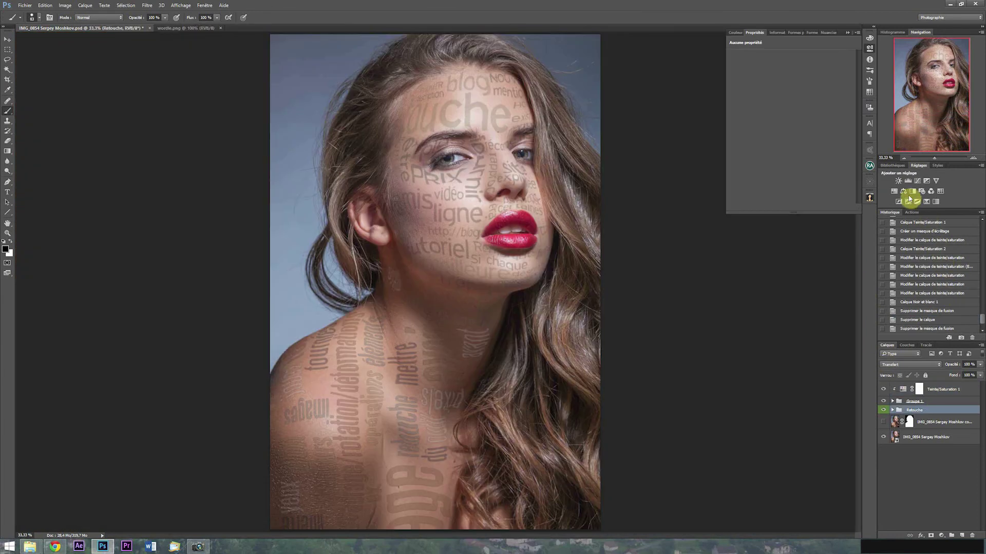
left_click(912, 191)
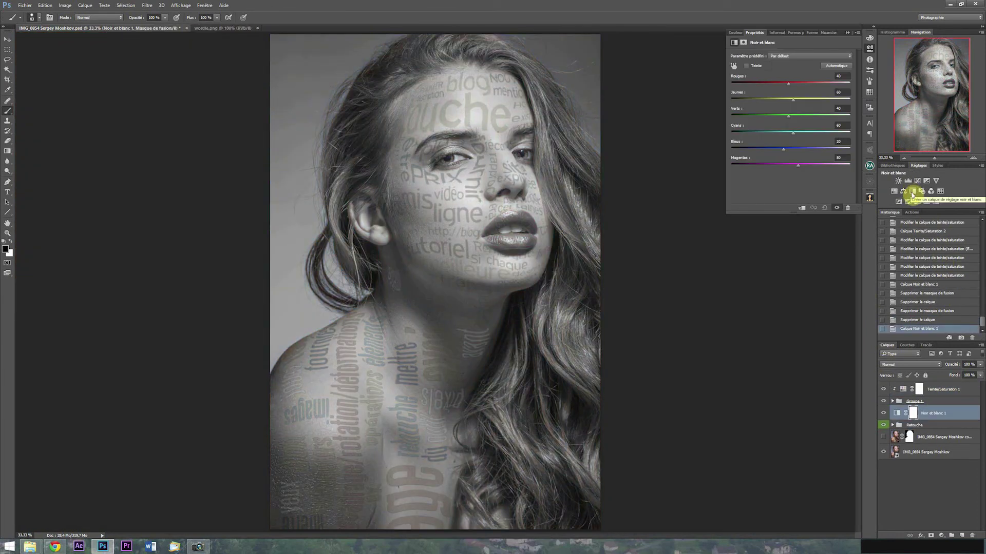
Step: Set the Hue/Saturation layer clipped to the word group to saturation -48 and lightness -100
left_click(903, 392)
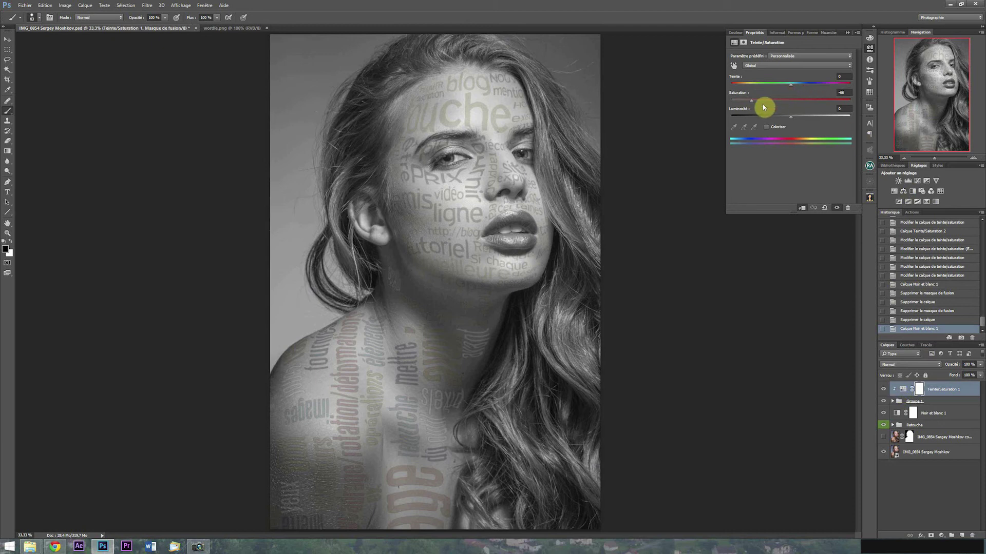
left_click_drag(755, 101, 705, 122)
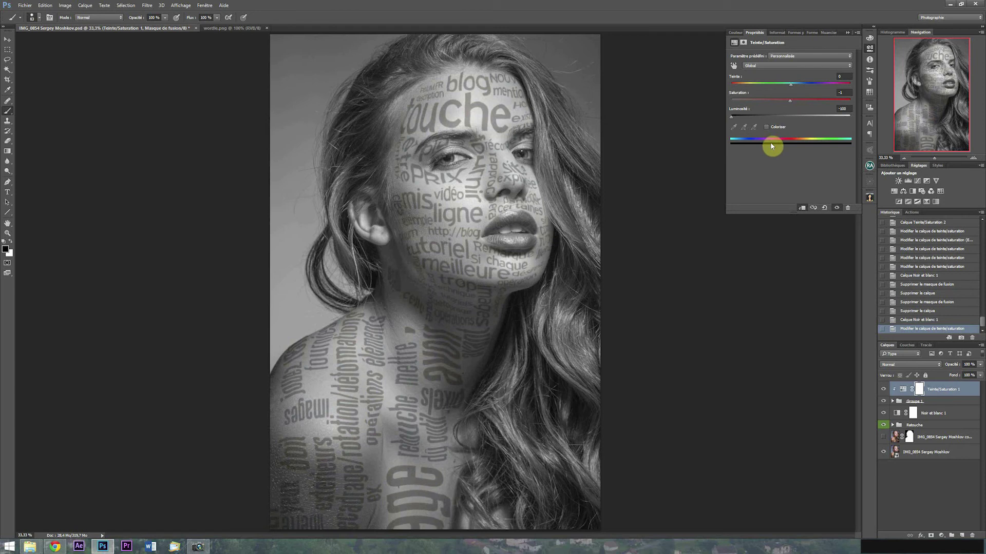
left_click_drag(731, 117, 896, 121)
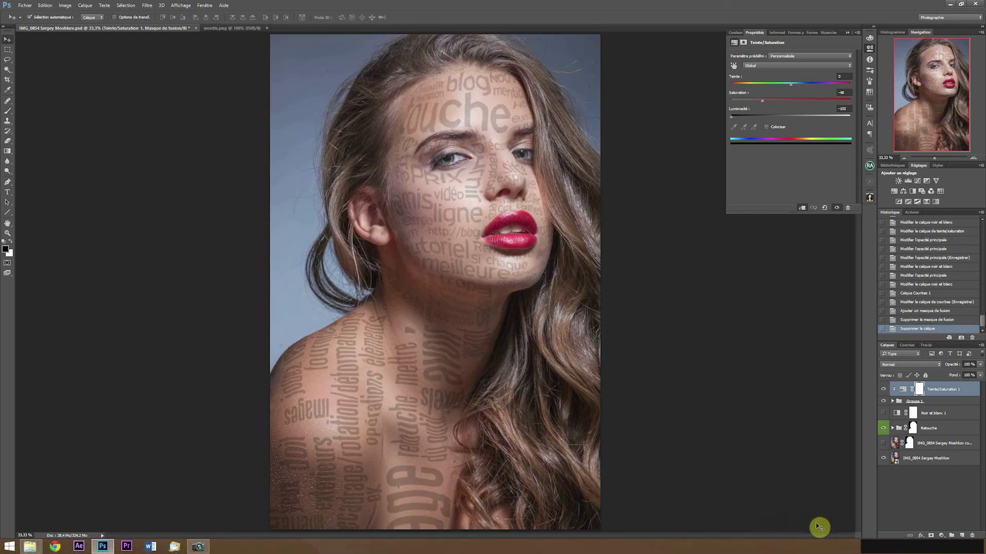
Step: Show the Black & White layer and add a Curves layer on top of the stack, with a highlight point at input 188, output 197
left_click(884, 414)
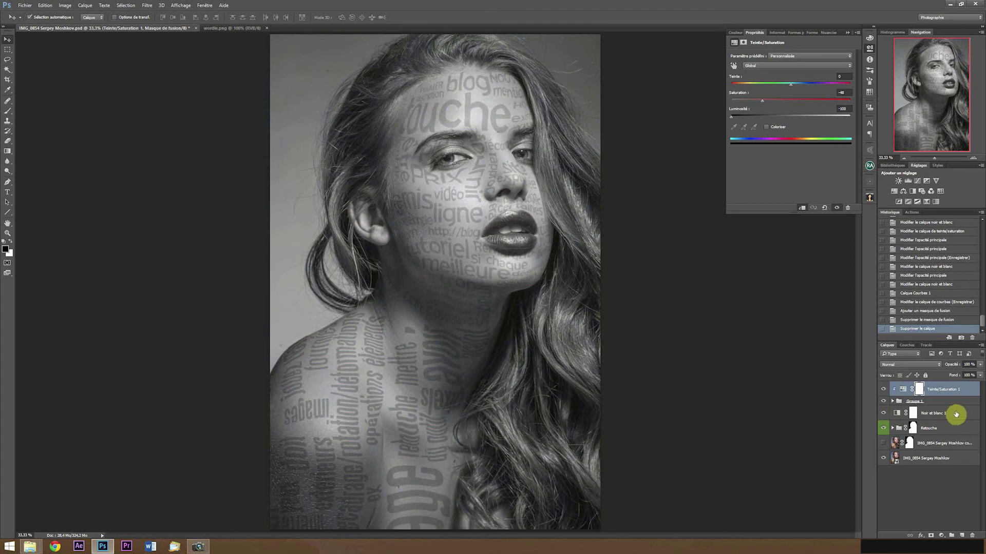
left_click(917, 181)
left_click(798, 123)
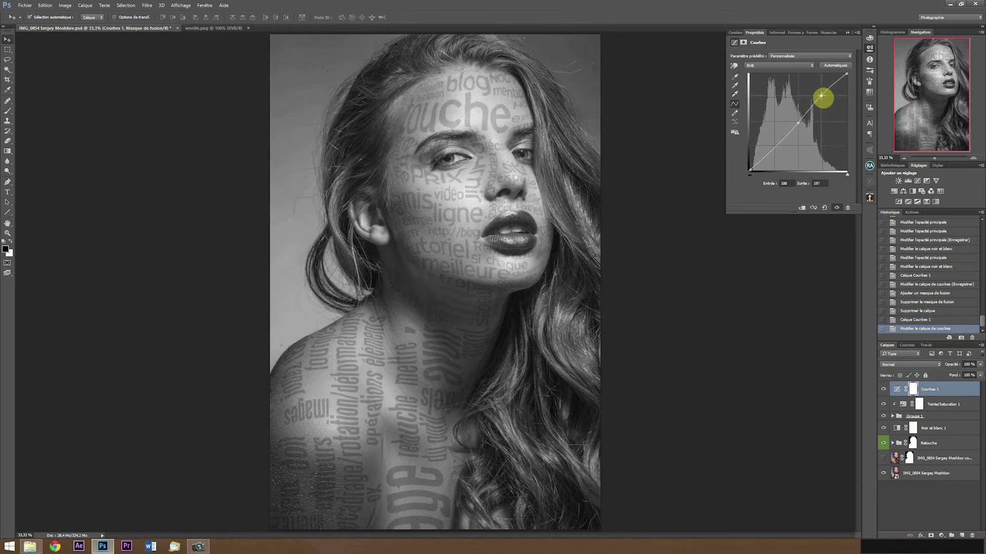
Step: Copy the wordle 2.png word cloud into the portrait document as a layer directly below the Retouche group
left_click(938, 443)
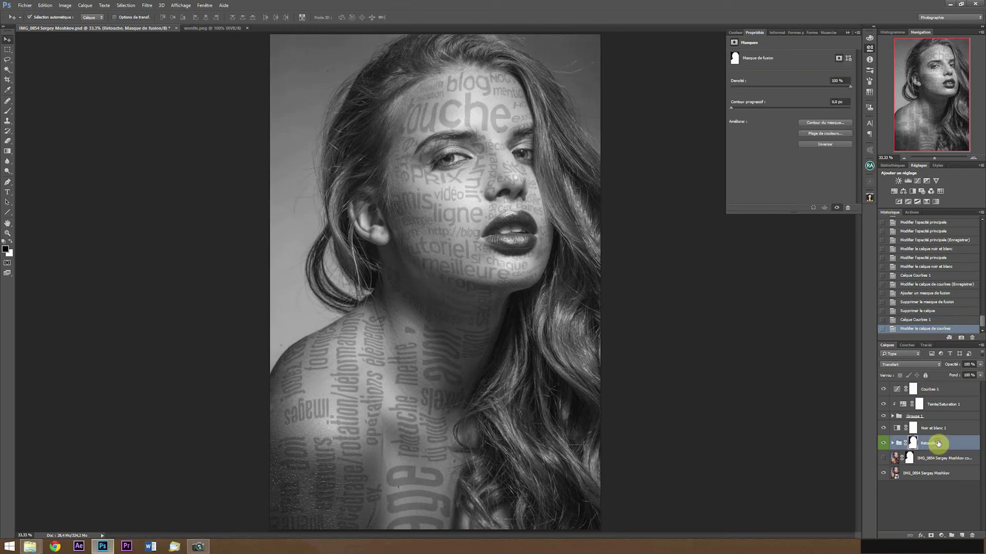
left_click(287, 29)
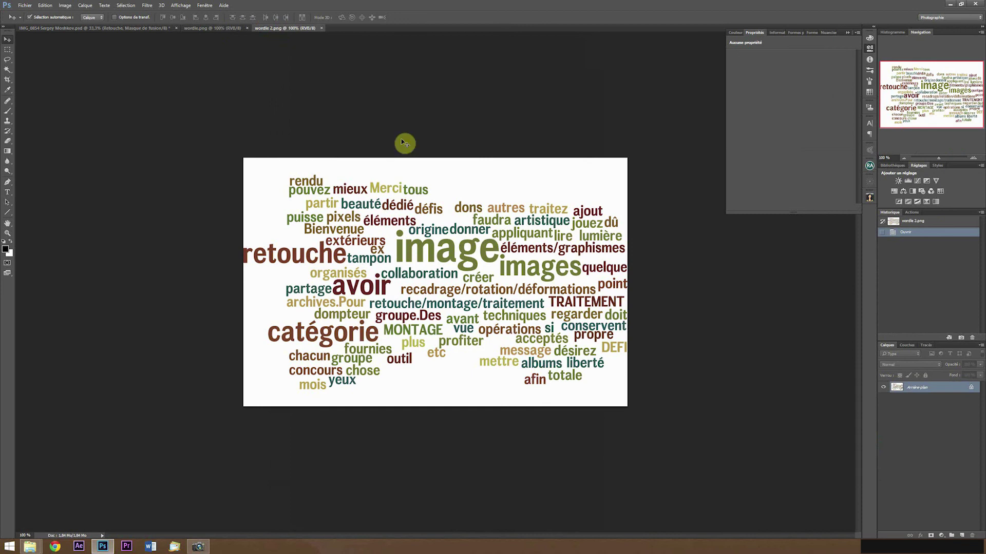
left_click_drag(439, 256, 385, 205)
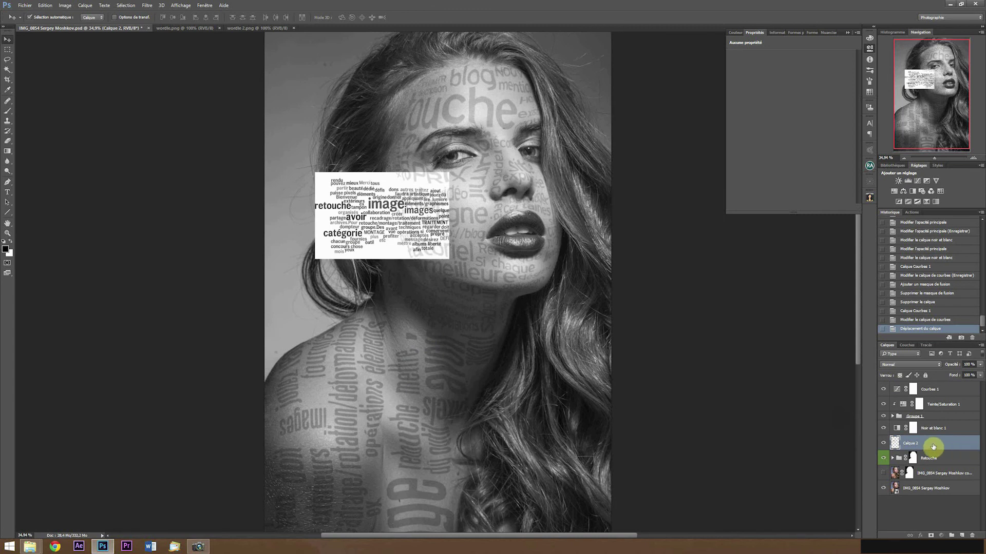
left_click_drag(931, 451, 929, 470)
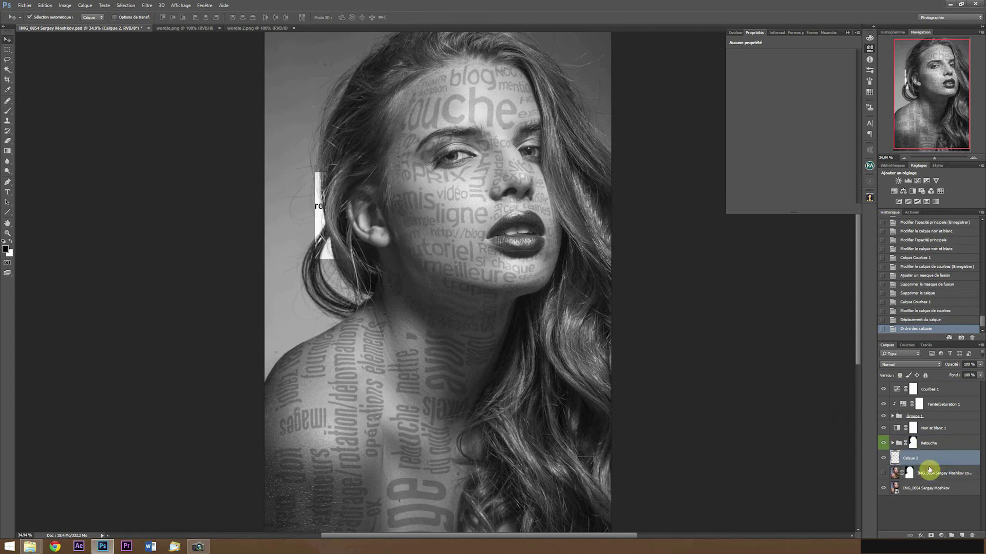
Step: Enlarge the new word cloud layer with Free Transform until its words fill the background behind the woman
key("ctrl+t")
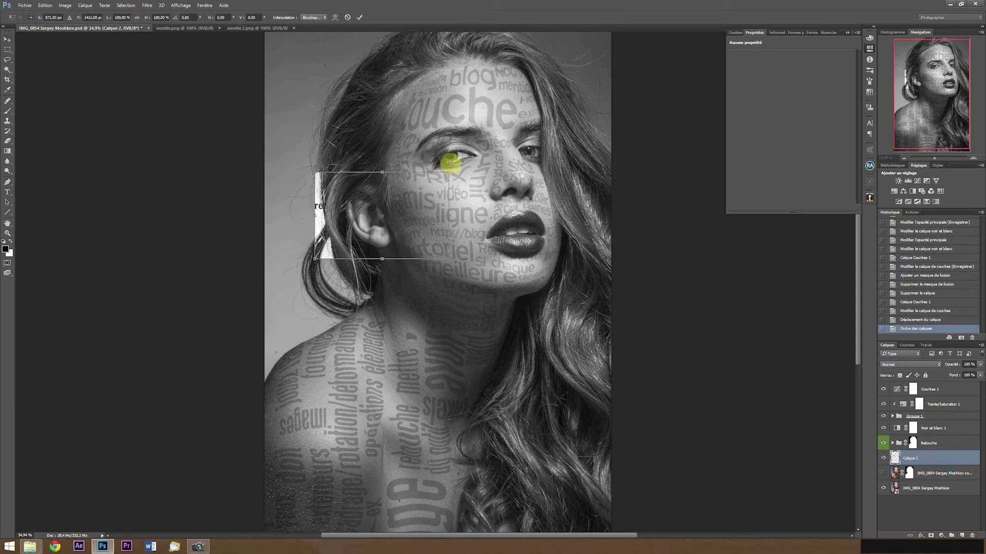
left_click_drag(446, 175, 686, 72)
left_click_drag(539, 175, 369, 205)
left_click_drag(536, 281, 715, 409)
left_click_drag(465, 266, 431, 212)
left_click_drag(691, 346, 750, 402)
key("Return")
Step: Nudge the background word cloud in small increments to fine-tune where its words sit around the hair and shoulder
key("Up")
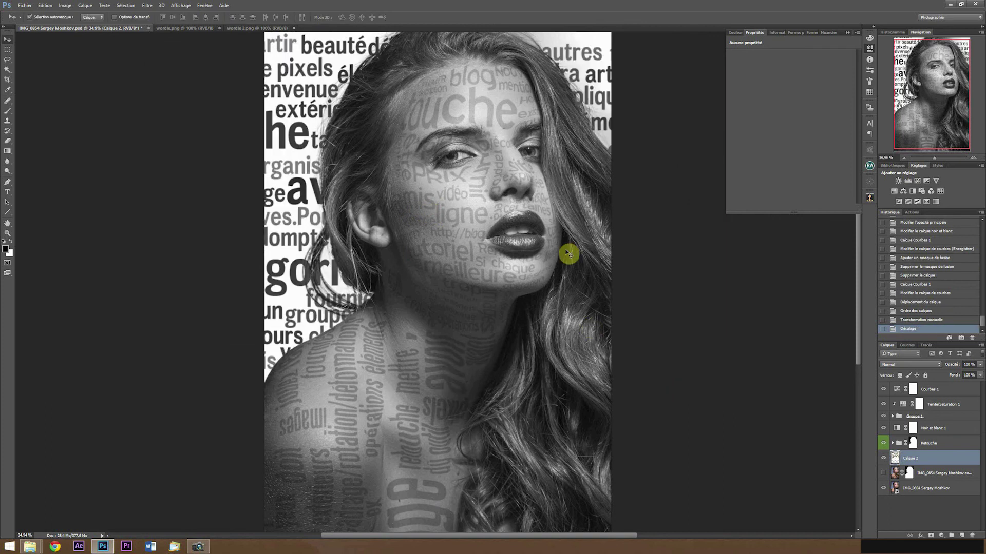
key("Right")
key("Right")
key("Right")
key("Right")
key("Right")
key("Right")
key("Right")
key("Right")
key("Right")
key("Right")
key("Right")
key("Right")
key("Right")
key("Right")
key("Right")
key("Right")
key("Right")
key("Right")
key("Right")
key("Right")
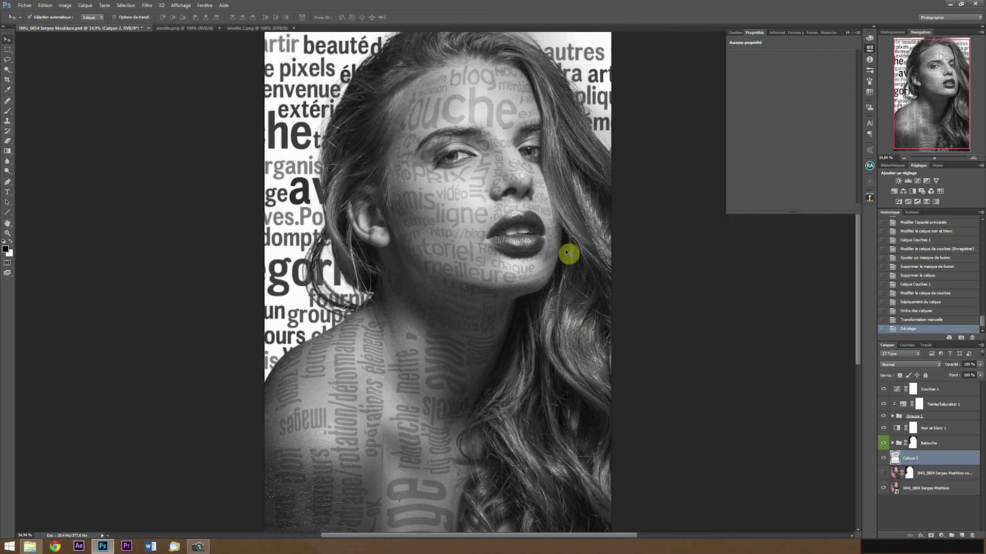
key("Left")
key("Left")
key("Left")
key("Left")
key("Left")
key("Left")
key("Left")
key("Left")
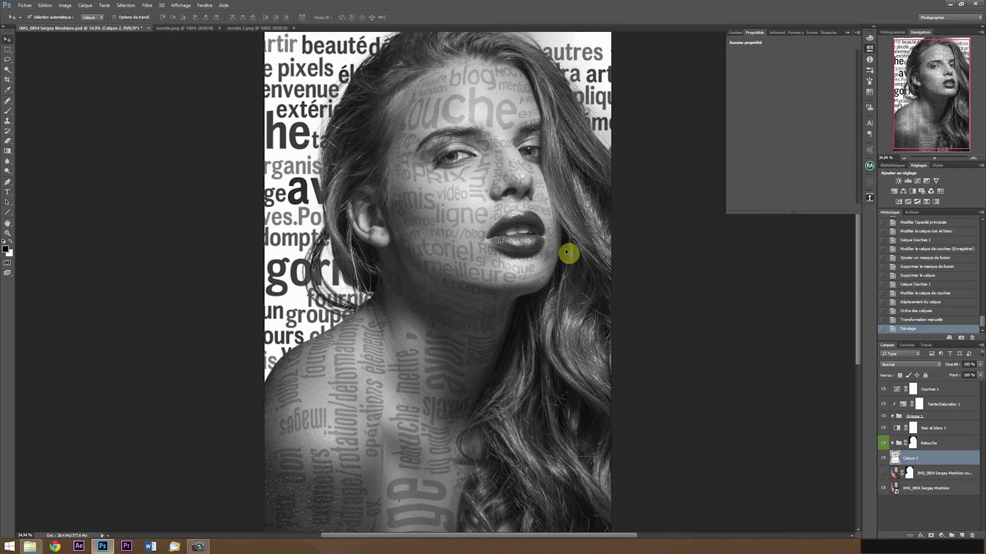
Step: Set the background word cloud layer's blend mode to Superposition (Screen) at 100% opacity
left_click(941, 367)
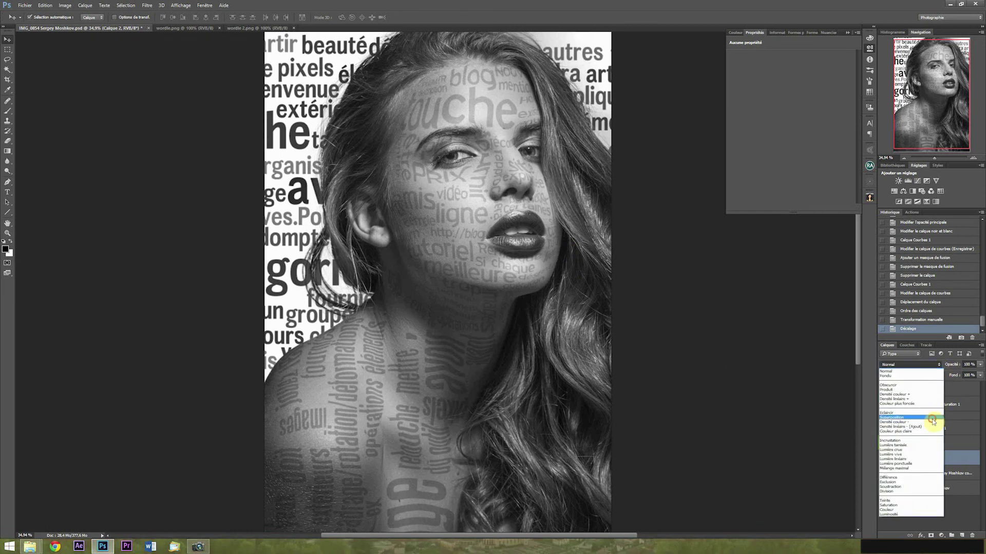
left_click(932, 422)
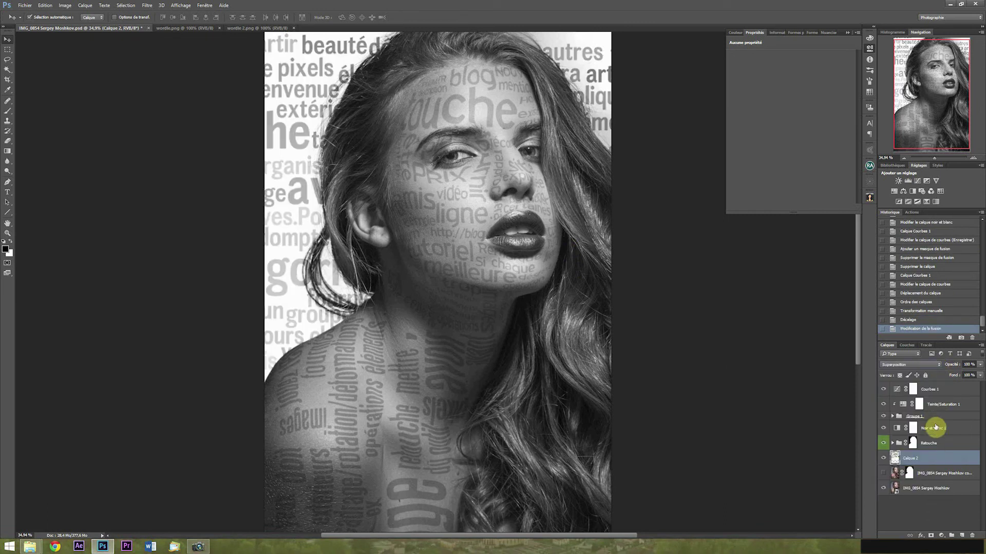
left_click_drag(954, 368, 942, 368)
Step: Convert the background word cloud layer to a smart object and soften it with a Gaussian Blur
right_click(932, 457)
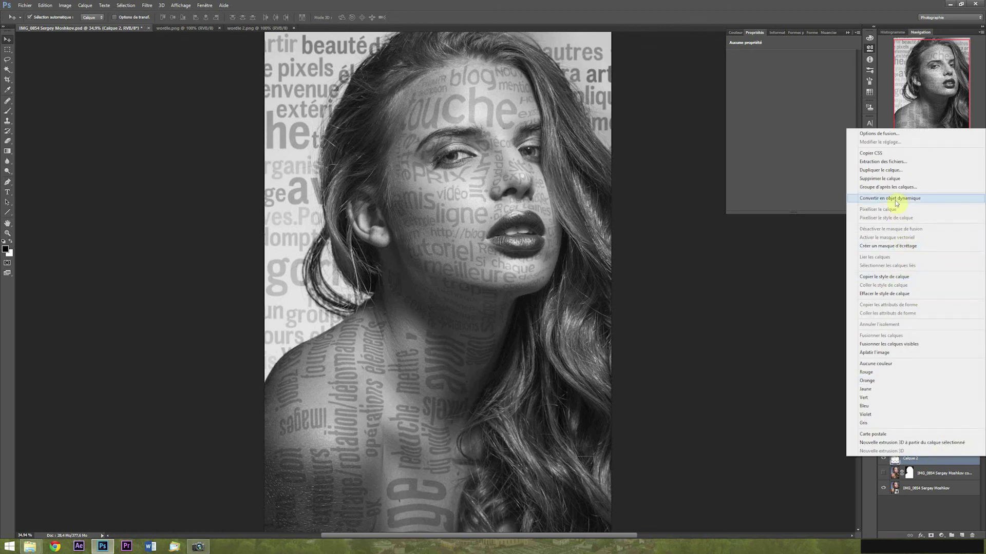
left_click(895, 200)
left_click(147, 5)
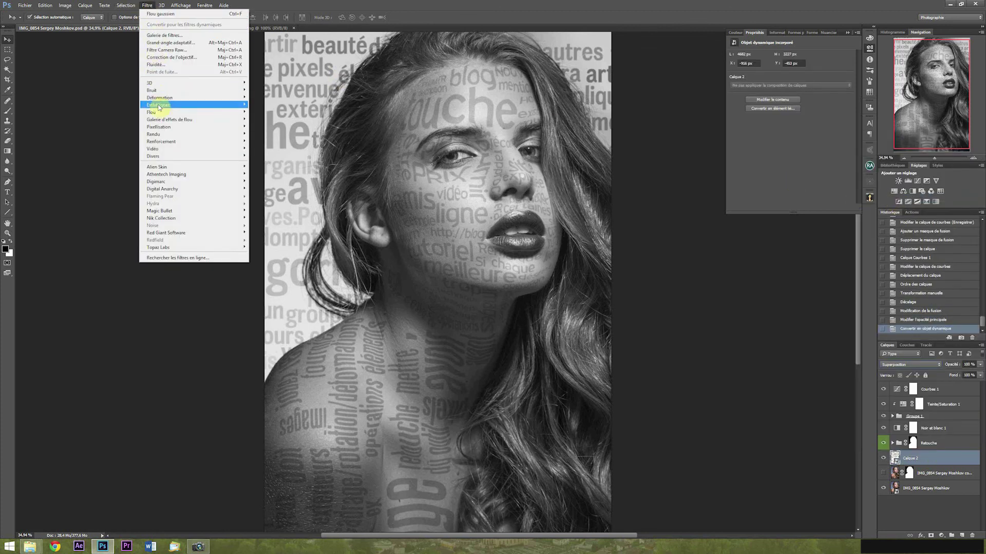
mouse_move(154, 112)
left_click(105, 145)
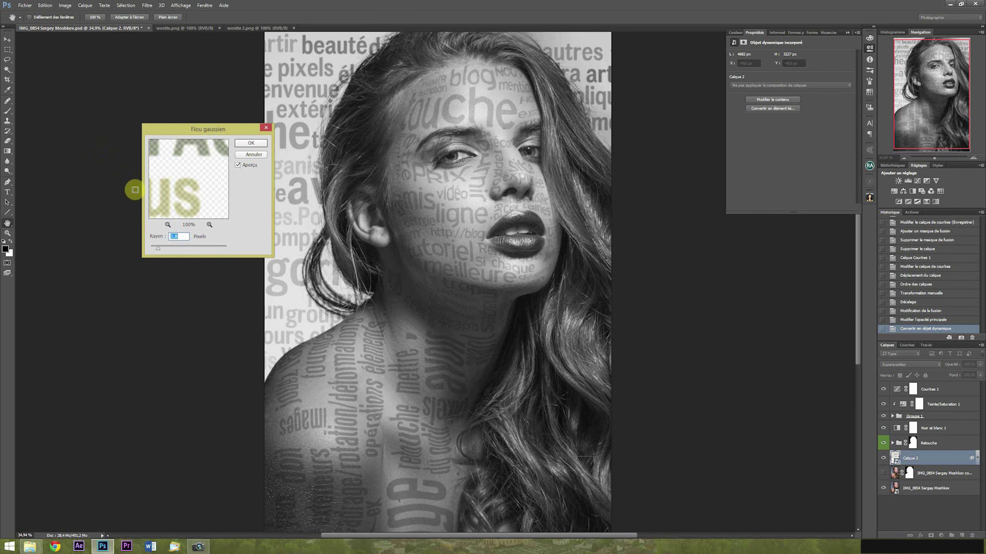
left_click_drag(173, 247, 183, 248)
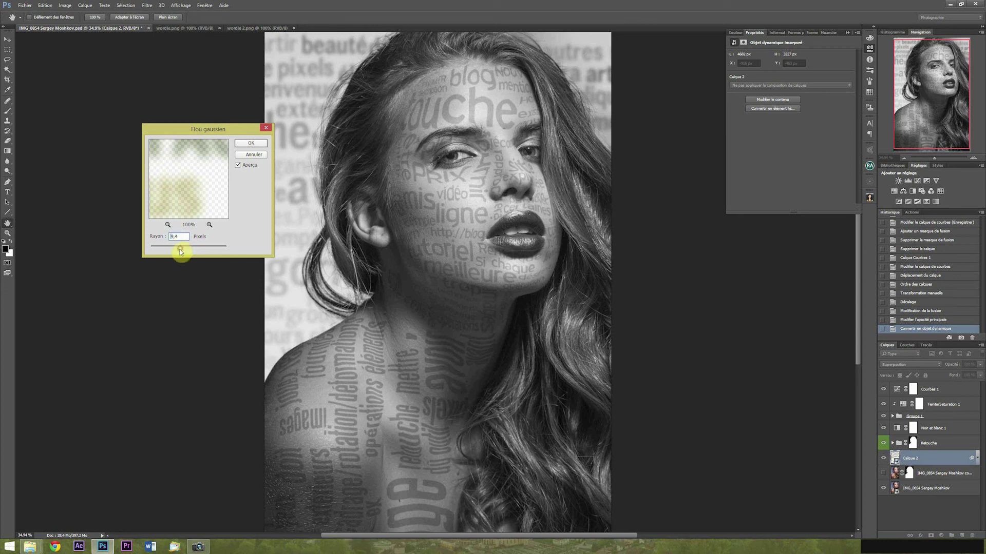
left_click(251, 143)
Step: Add a Curves layer clipped to the background word cloud and raise its black point, keeping the white point at maximum
scroll(167, 305, "down", 2)
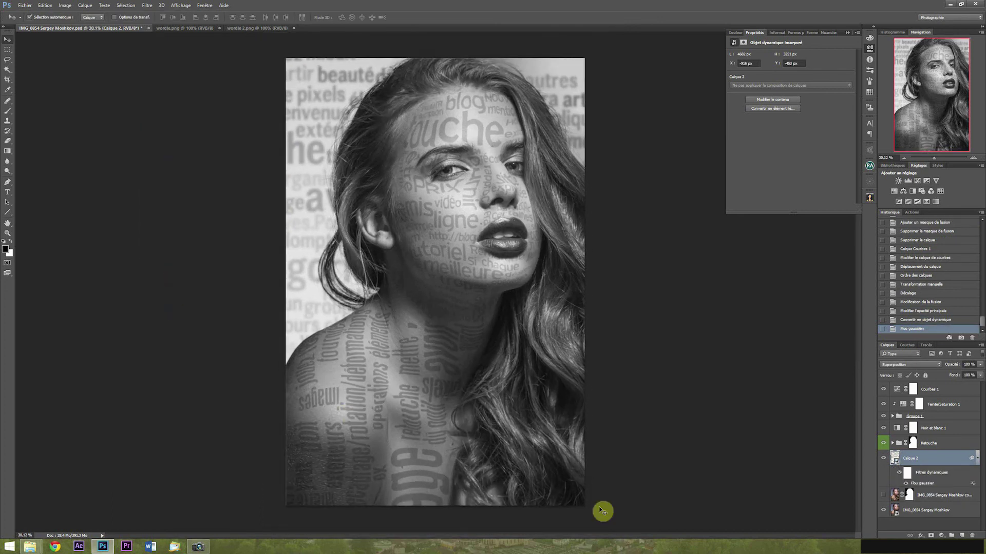
left_click(918, 183)
key("ctrl+alt+g")
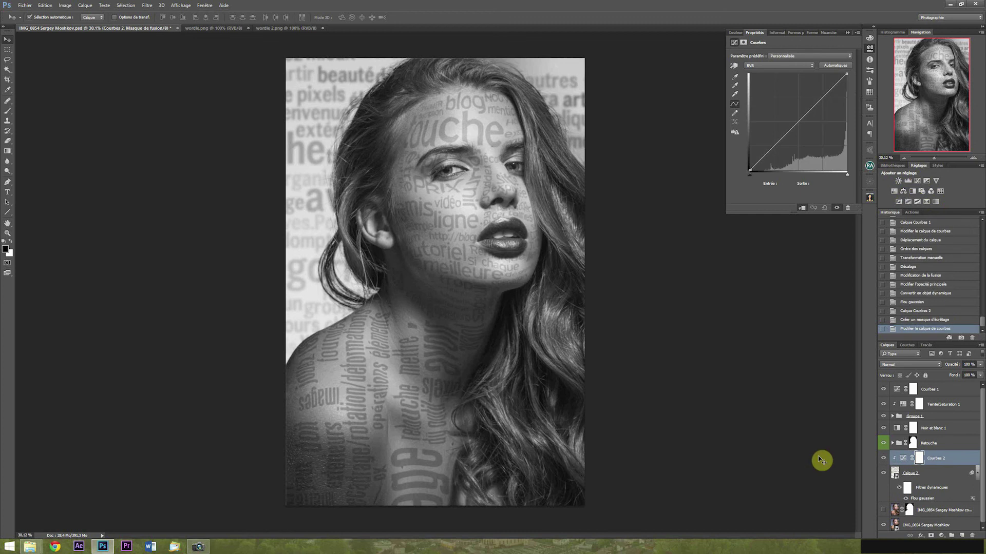
left_click_drag(847, 75, 861, 95)
mouse_move(749, 170)
left_mouse_down()
mouse_move(774, 172)
mouse_move(746, 164)
mouse_move(739, 126)
mouse_move(741, 154)
left_mouse_up()
left_click_drag(846, 93, 851, 70)
left_click_drag(749, 150, 748, 154)
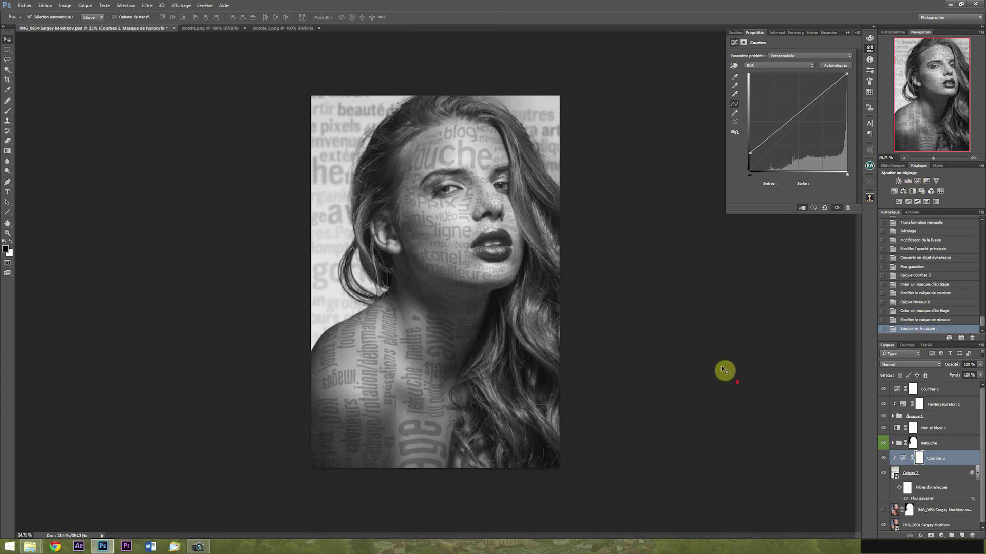
Step: Reduce the background word cloud layer's fill opacity to 78%
scroll(723, 370, "up", 1)
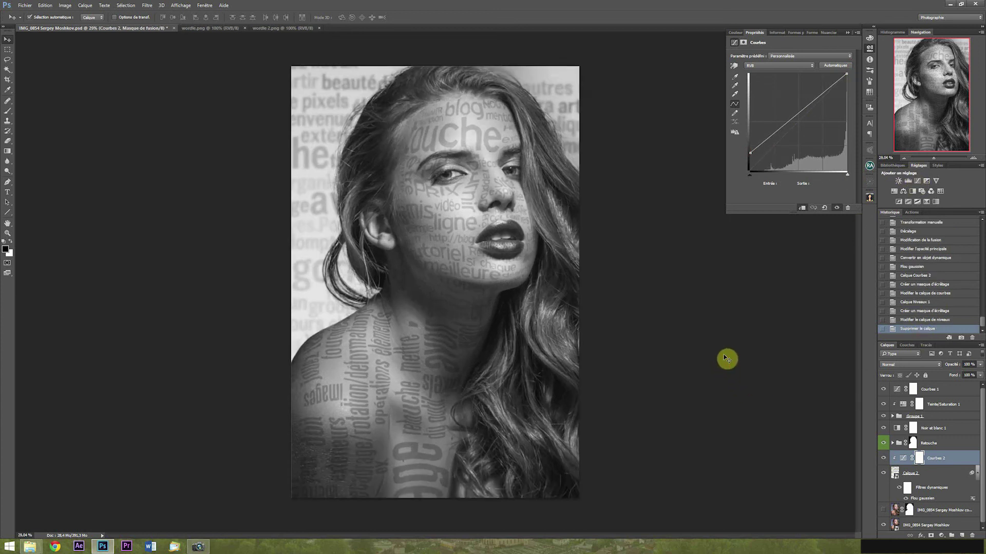
left_click(950, 473)
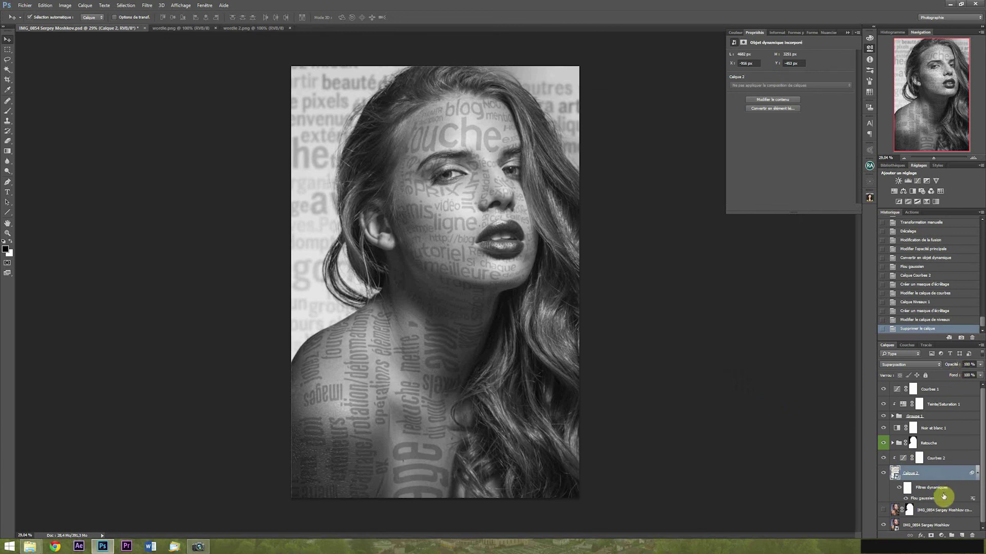
mouse_move(953, 375)
left_mouse_down()
mouse_move(919, 381)
mouse_move(943, 378)
left_mouse_up()
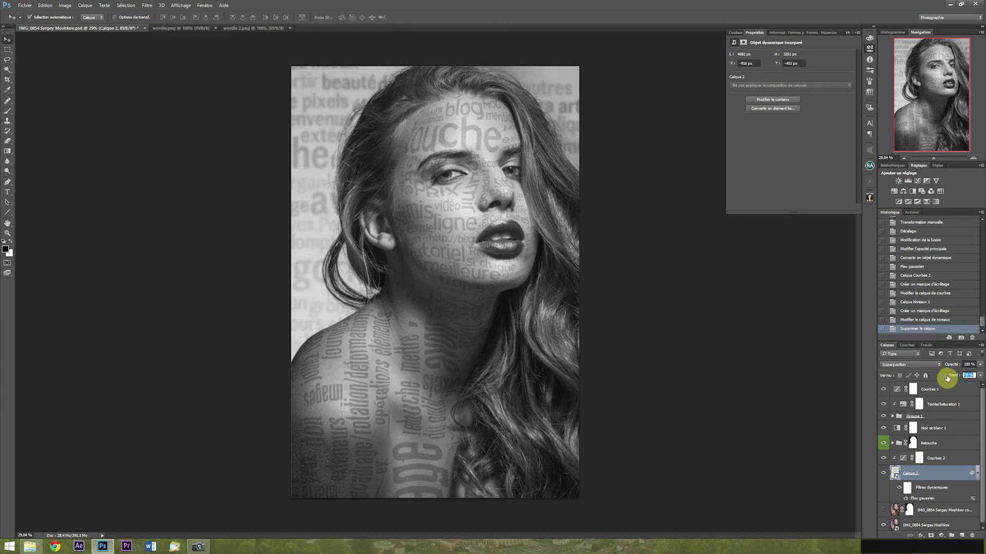
left_click_drag(947, 378, 949, 379)
Step: Stretch the background word cloud horizontally to a width of 101.67% with Free Transform
key("ctrl+plus")
key("ctrl+t")
key("ctrl+0")
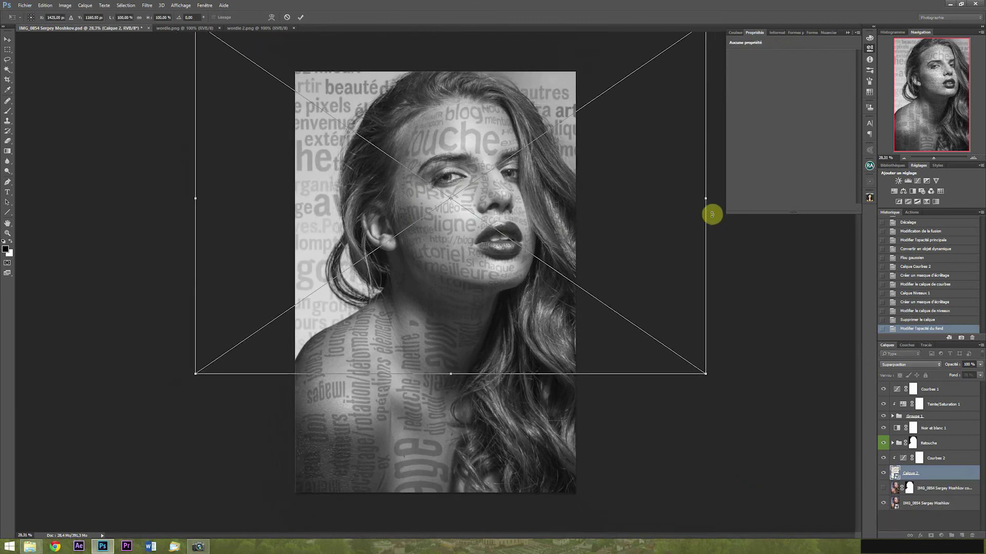
mouse_move(706, 200)
left_mouse_down()
mouse_move(724, 200)
mouse_move(715, 201)
left_mouse_up()
Step: Shift the background word cloud upward and slightly to the left, and apply the transformation
key("Up")
key("Up")
key("Up")
key("Up")
key("Up")
key("Up")
key("Up")
key("Up")
key("Up")
key("Up")
key("Up")
key("Up")
key("Up")
key("Up")
key("Up")
key("Up")
key("Up")
key("Up")
key("Up")
key("Up")
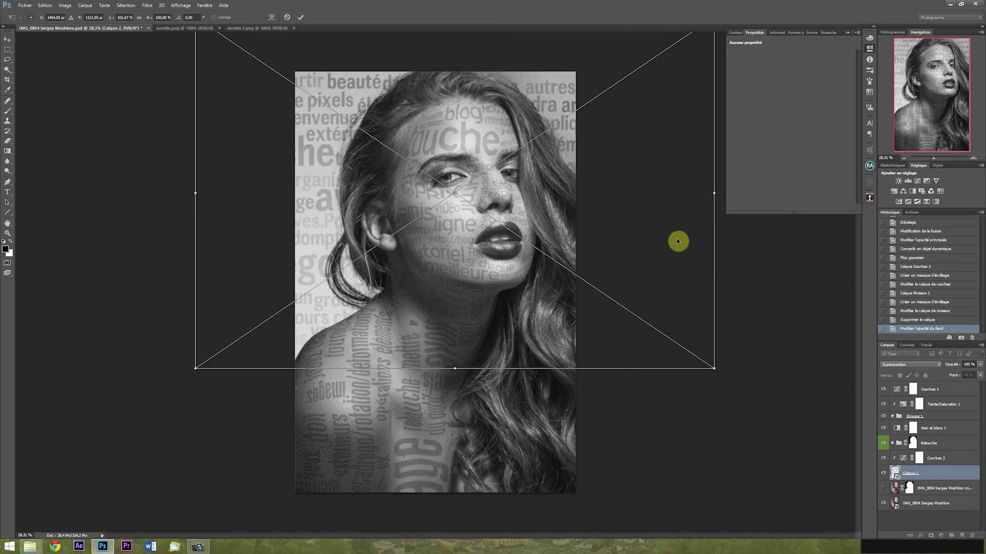
key("Left")
key("Left")
key("Left")
key("Left")
key("Left")
key("Left")
key("Left")
key("Left")
key("Left")
key("Left")
key("Left")
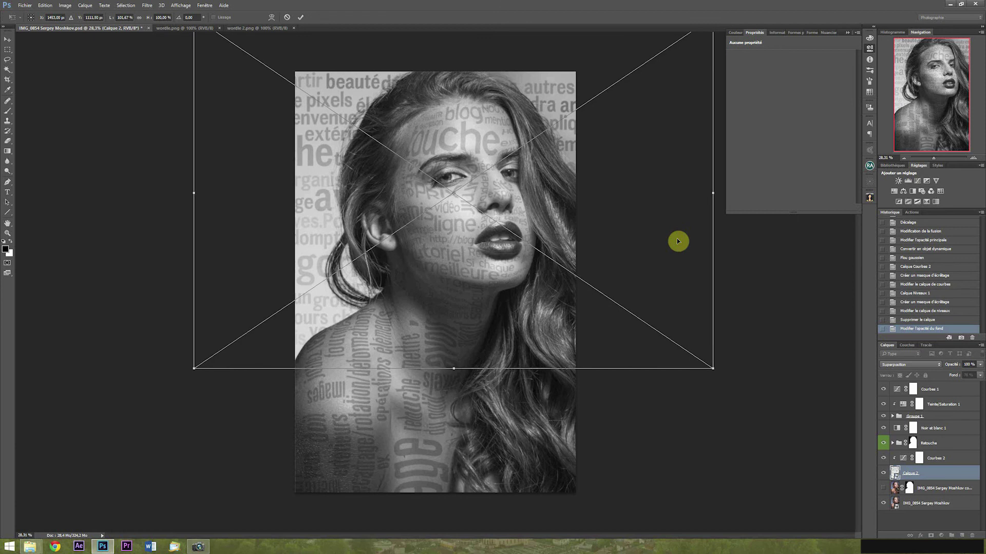
key("Left")
key("Left")
key("Left")
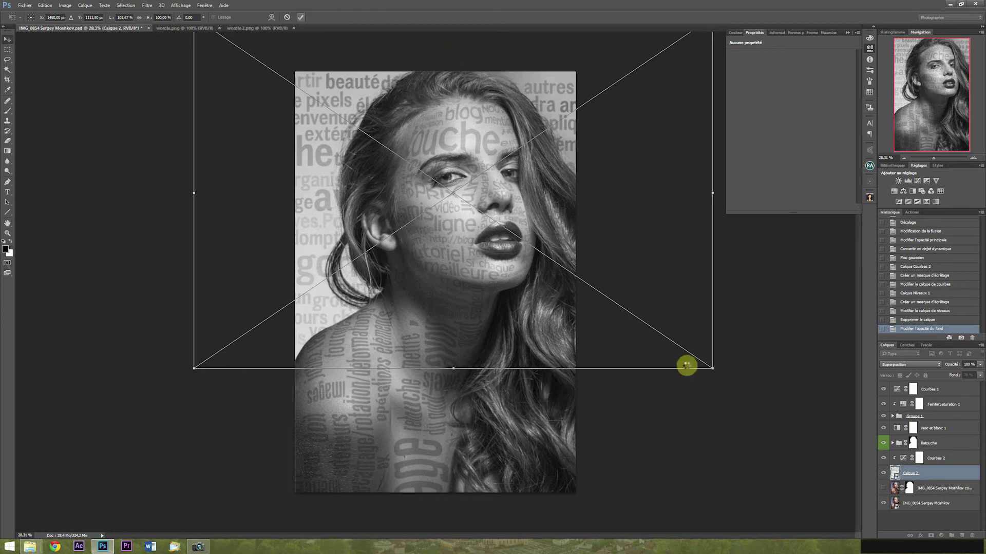
key("Return")
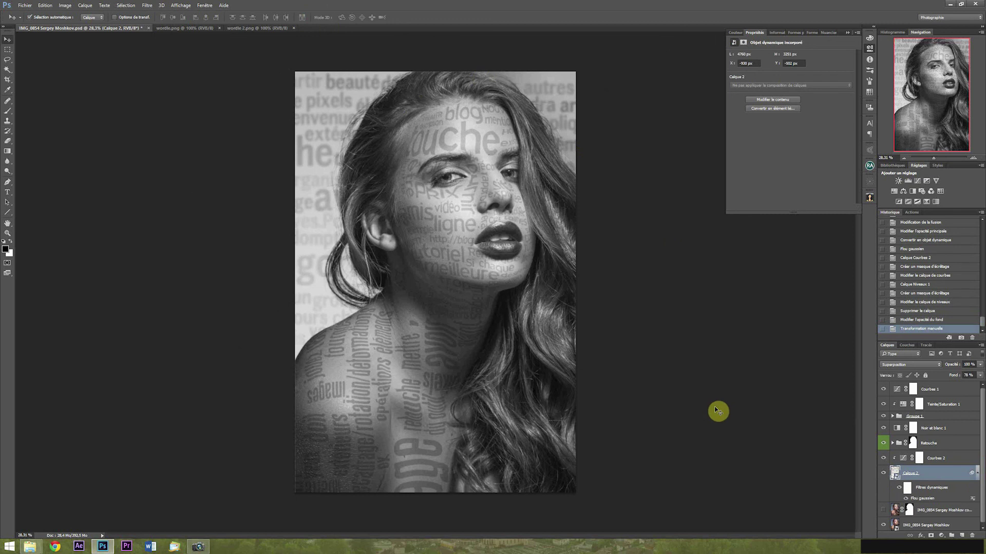
Step: Hide the interface panels and examine the lettering on the face, neck and shoulder up close, ending on the whole portrait
key("Tab")
key("ctrl+plus")
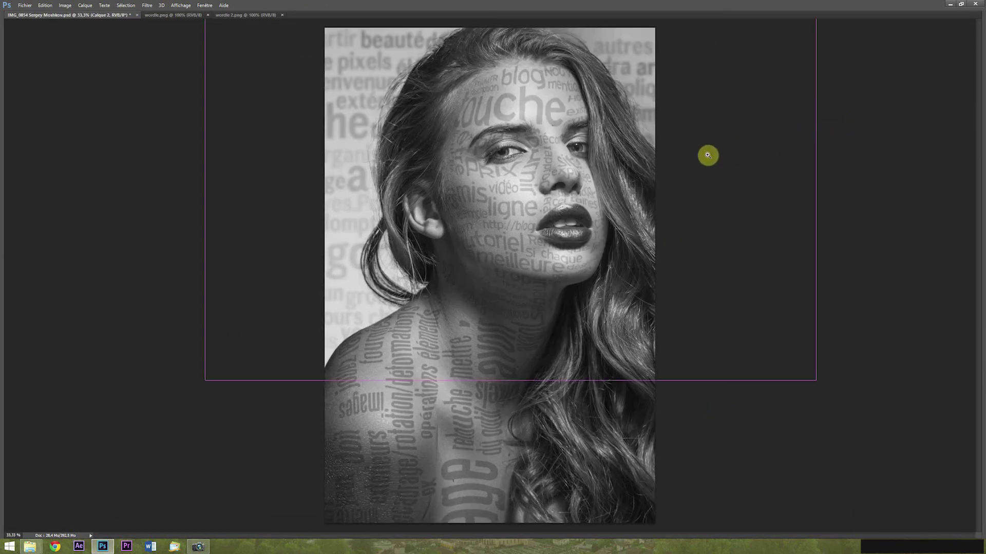
left_click_drag(633, 194, 604, 197)
left_click_drag(460, 194, 536, 296)
left_click_drag(516, 183, 553, 307)
left_click_drag(979, 180, 982, 351)
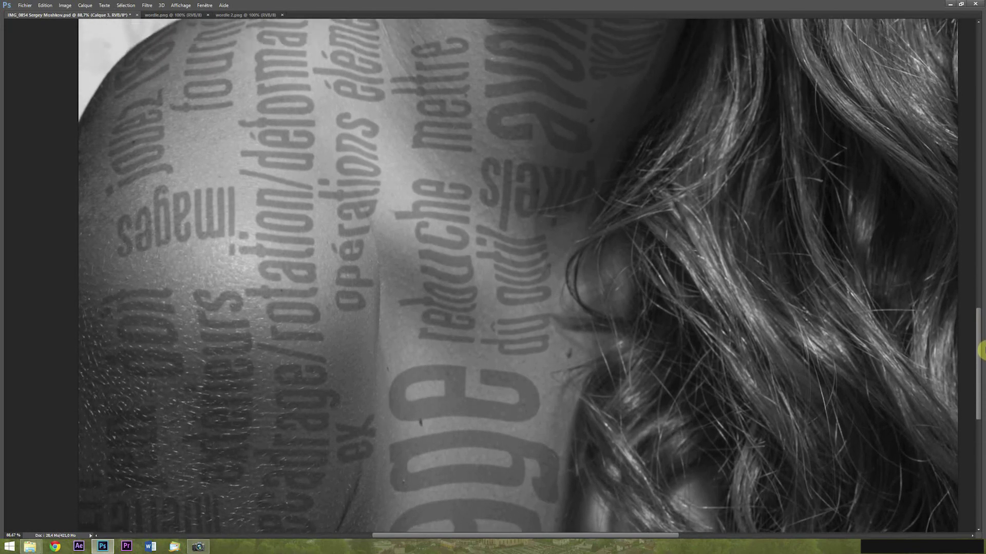
mouse_move(981, 351)
key("ctrl+0")
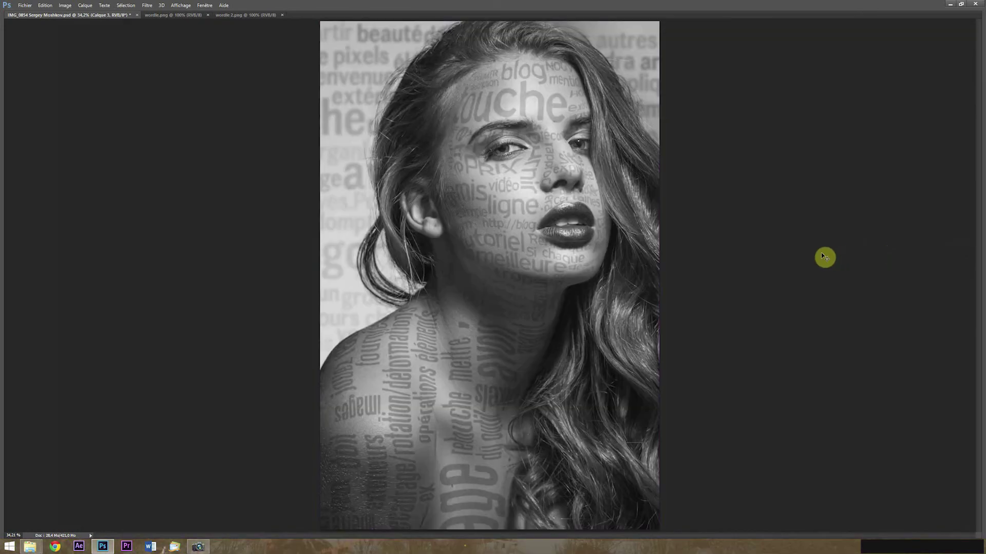